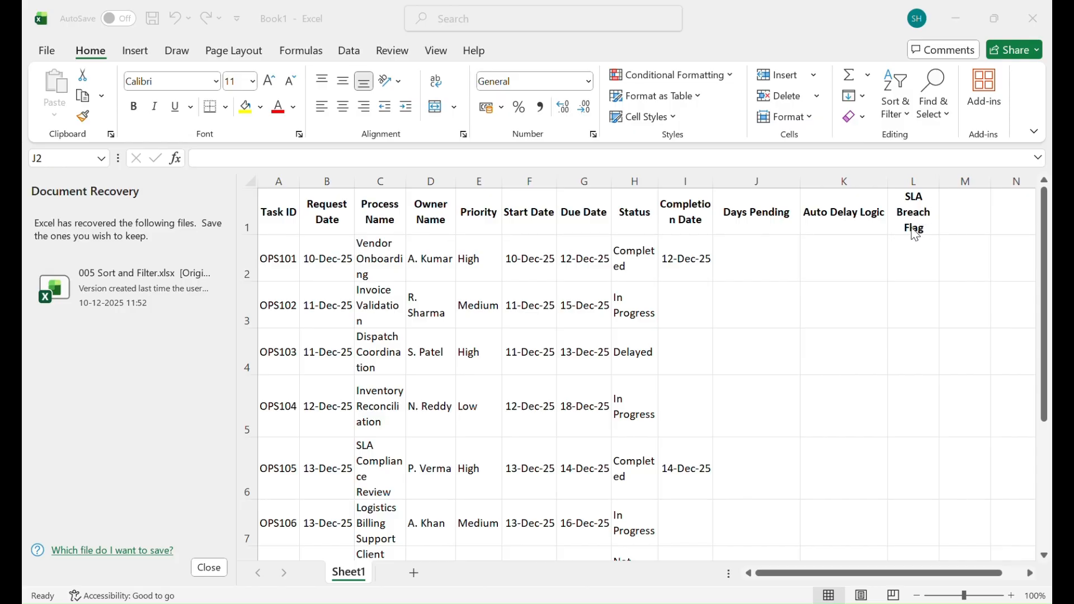
# - Start an IF formula in J2 under Days Pending, with status cell H2 as the beginning of its logical test
pyautogui.click(755, 250)
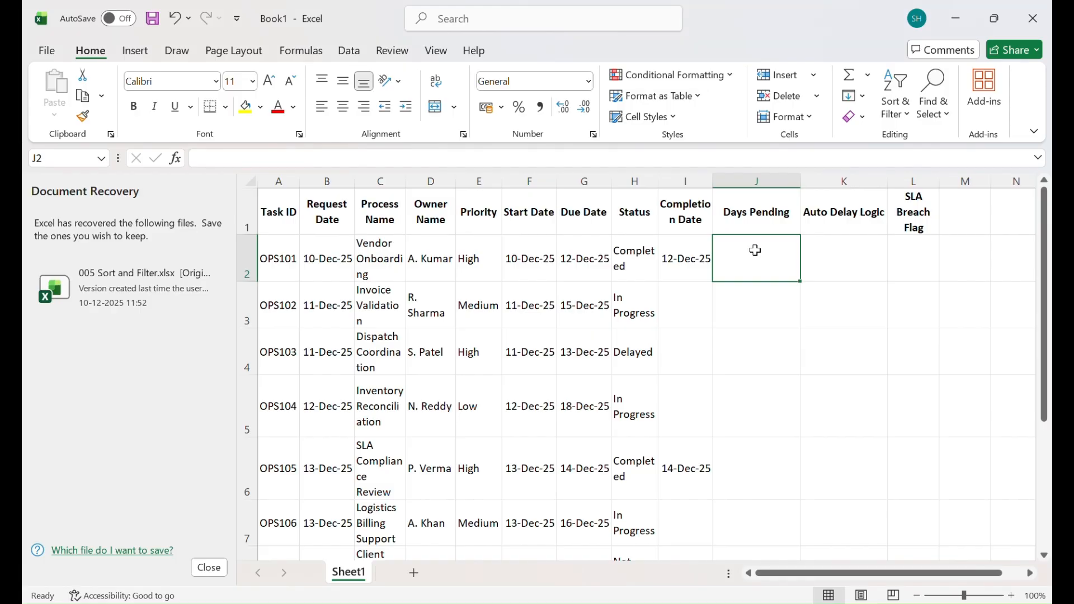
pyautogui.write('=IF(')
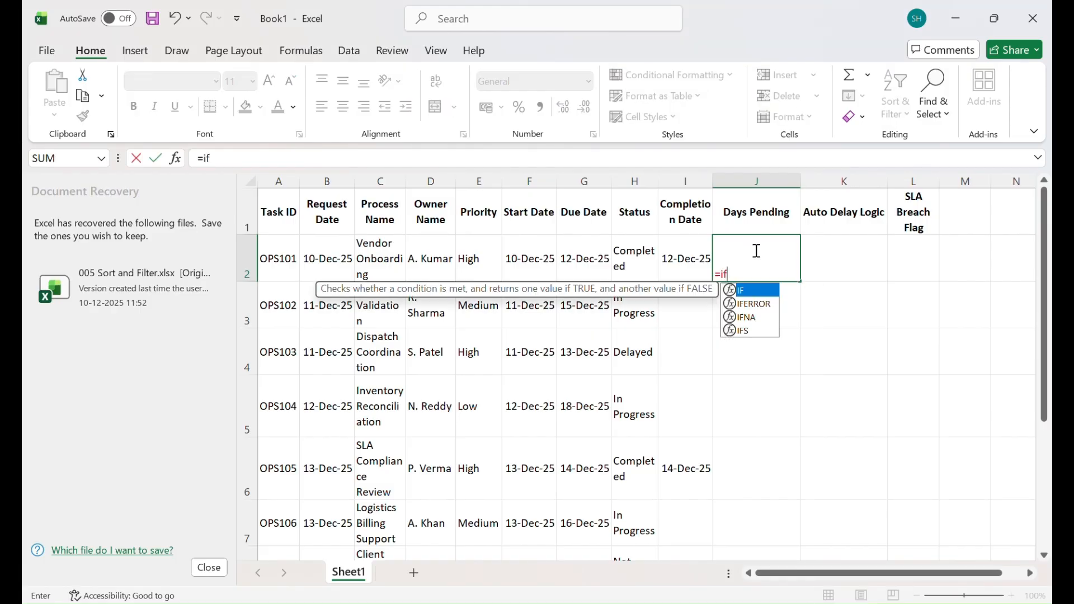
pyautogui.press('Return')
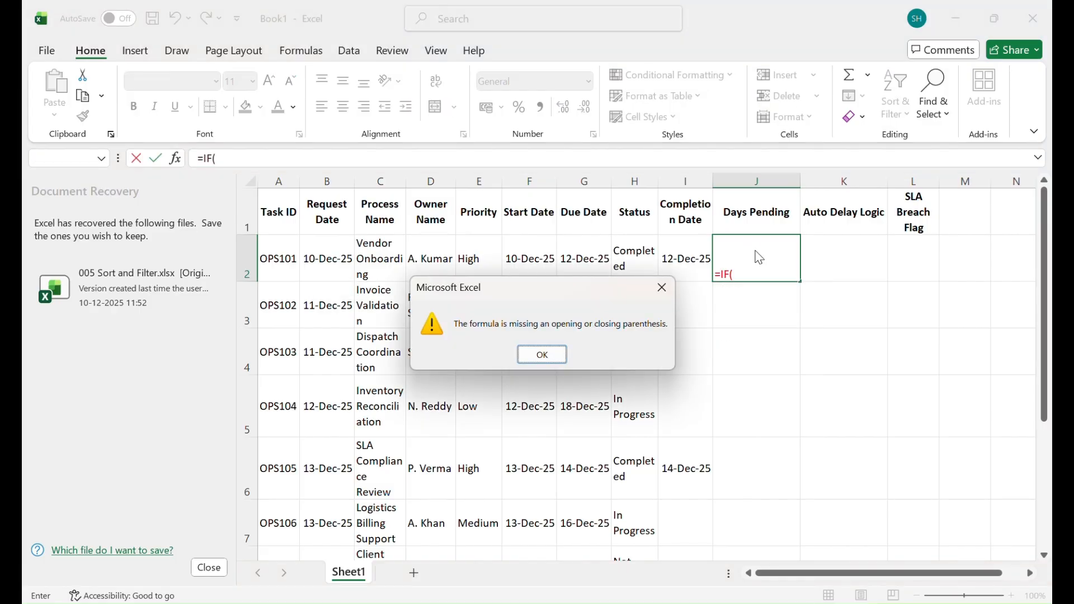
pyautogui.click(541, 358)
pyautogui.click(746, 278)
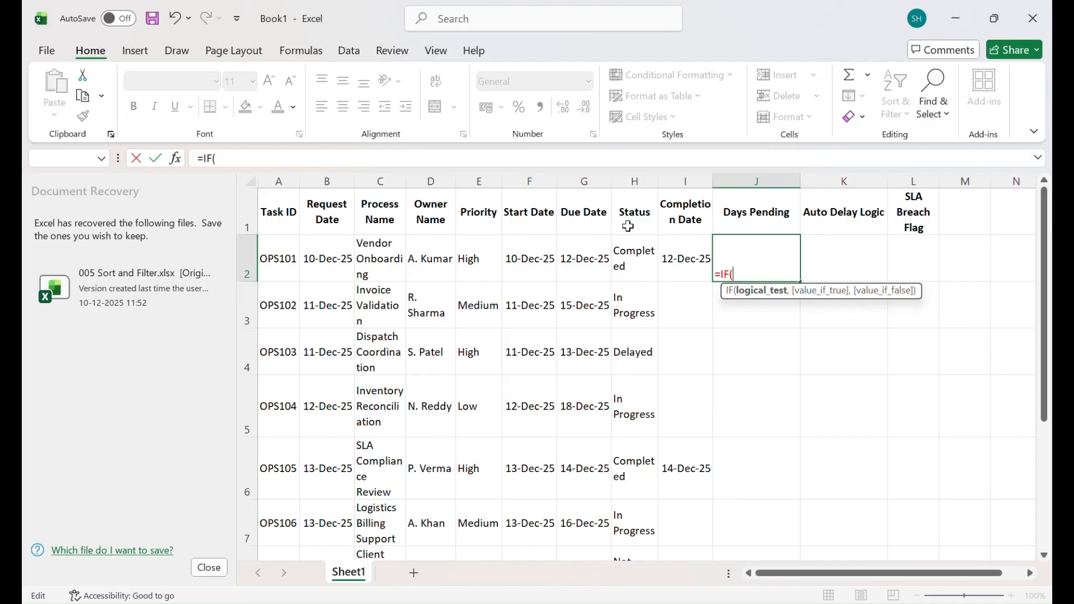
pyautogui.click(637, 248)
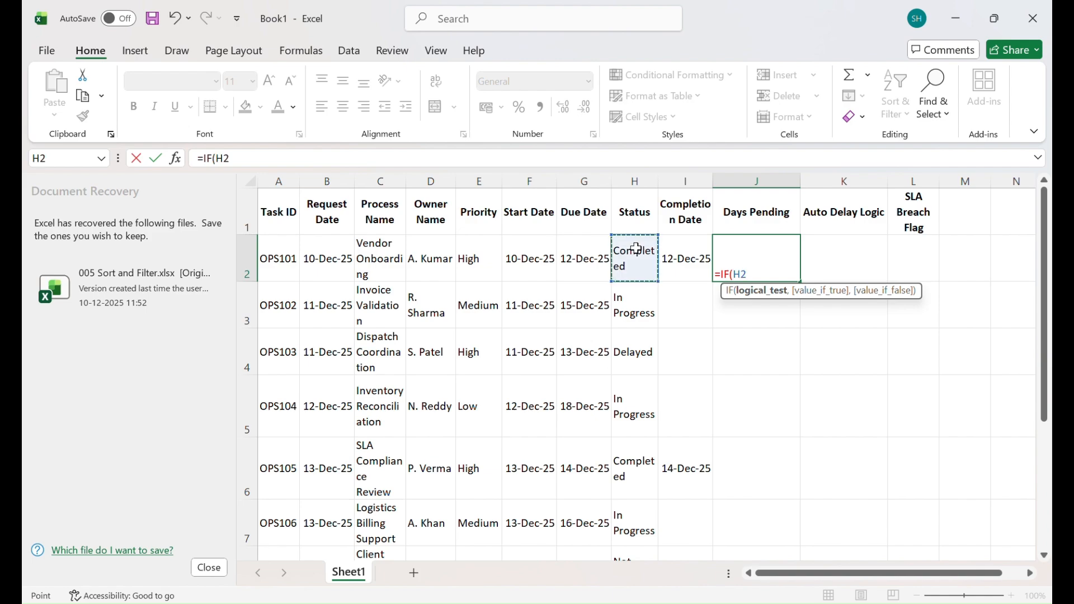
pyautogui.write(',')
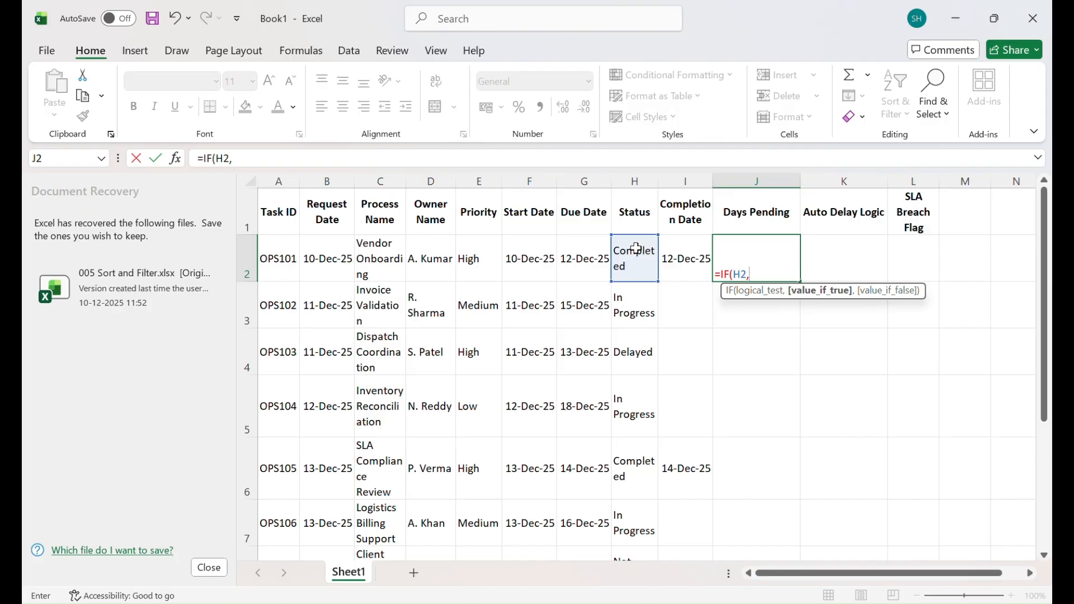
pyautogui.click(449, 34)
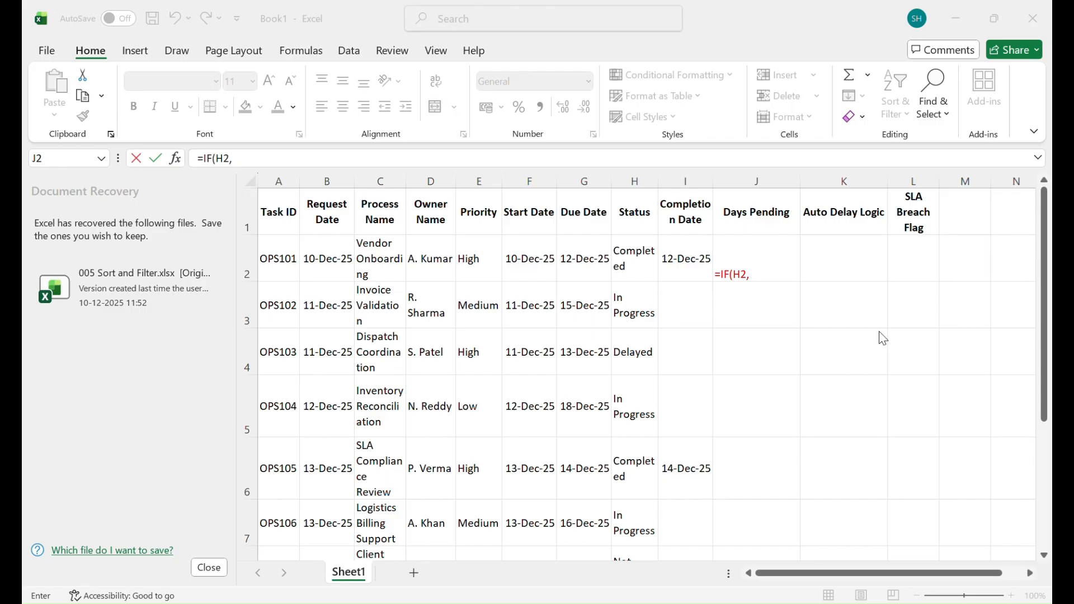
pyautogui.click(767, 271)
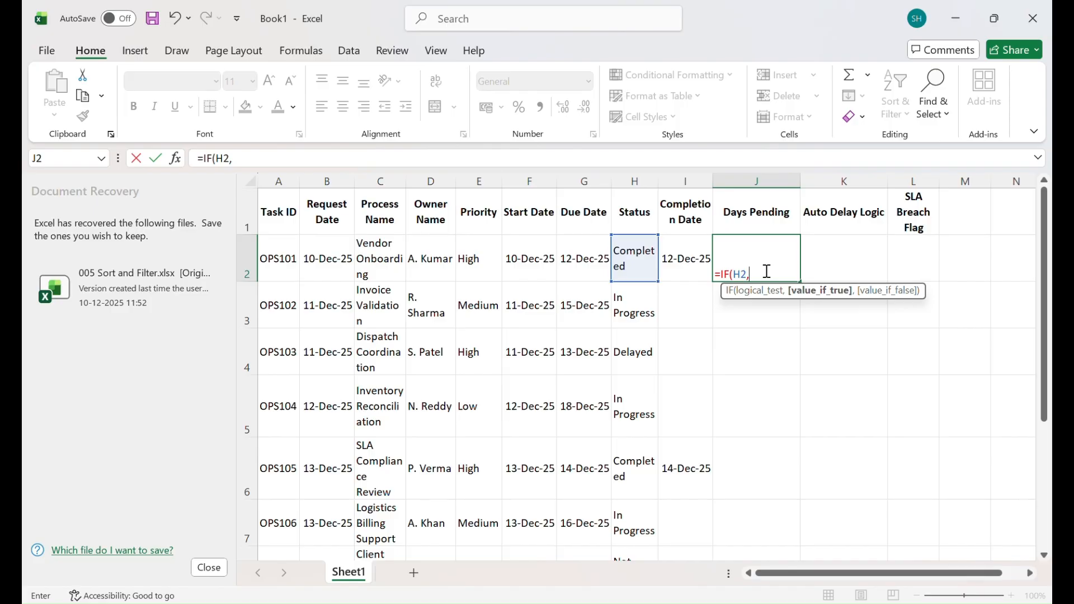
pyautogui.press('BackSpace')
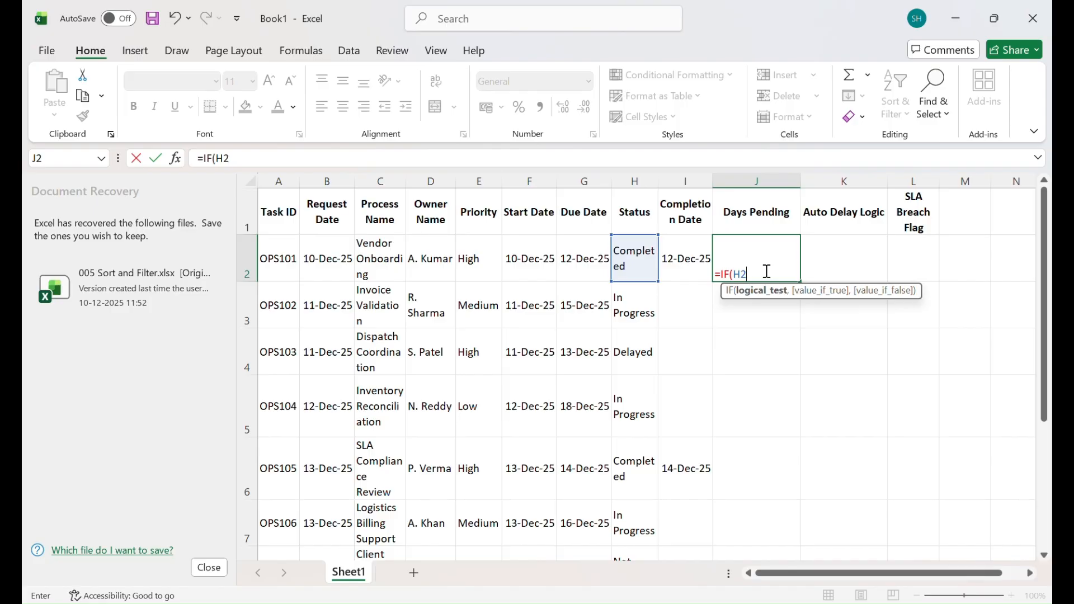
# - Complete the logical test of the J2 formula so it checks whether H2 equals "Completed"
pyautogui.write('=""')
pyautogui.press('Return')
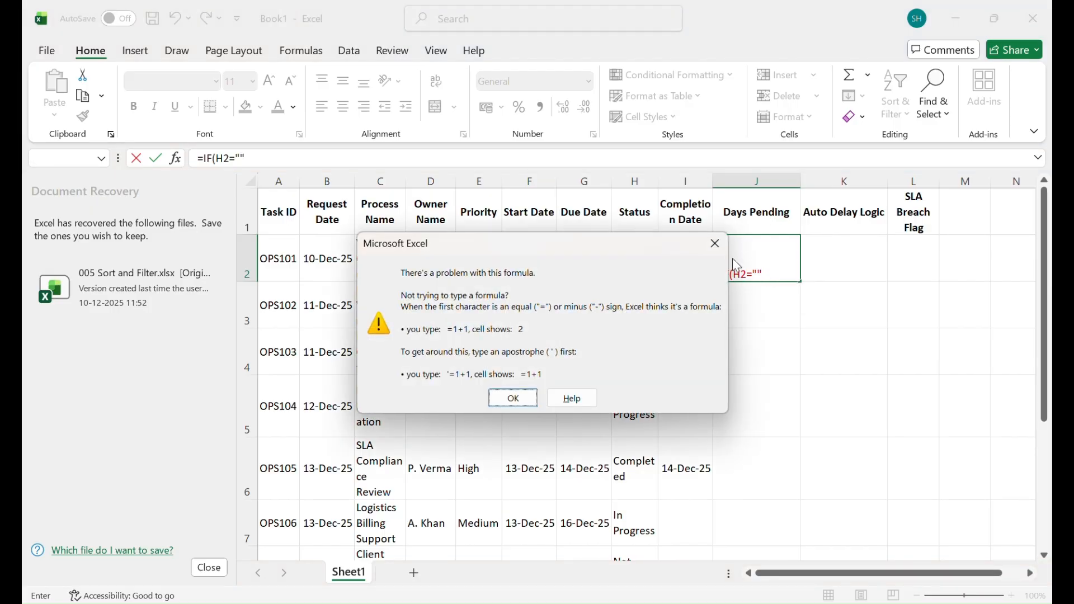
pyautogui.click(511, 399)
pyautogui.click(241, 159)
pyautogui.write('Compl')
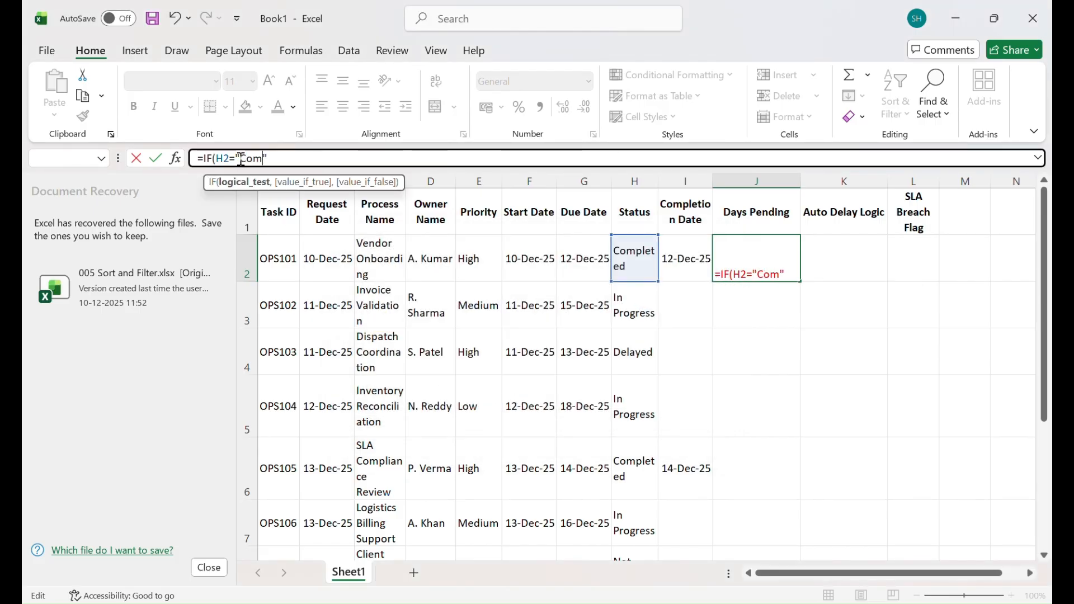
pyautogui.write('eted')
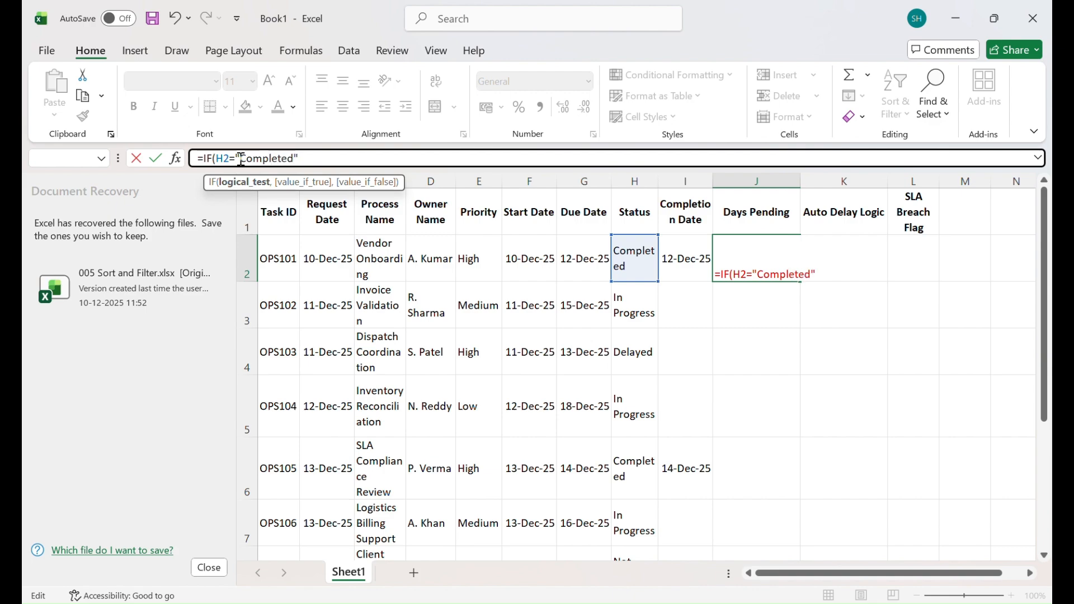
# - Add "No Delay" as the value-if-true argument of the IF formula in J2
pyautogui.click(302, 158)
pyautogui.write(',"')
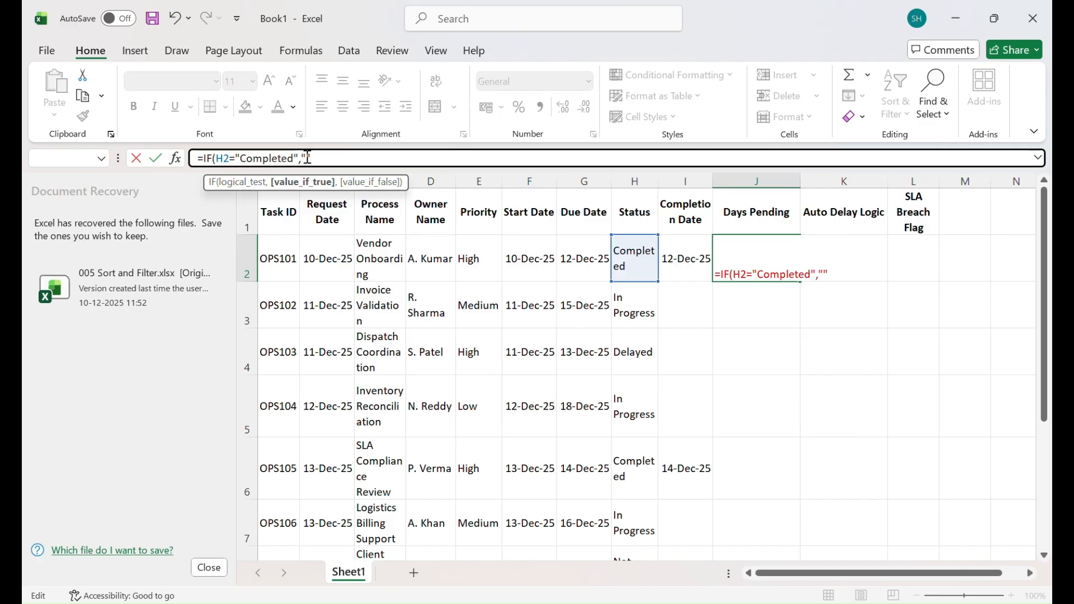
pyautogui.write('No Delay"')
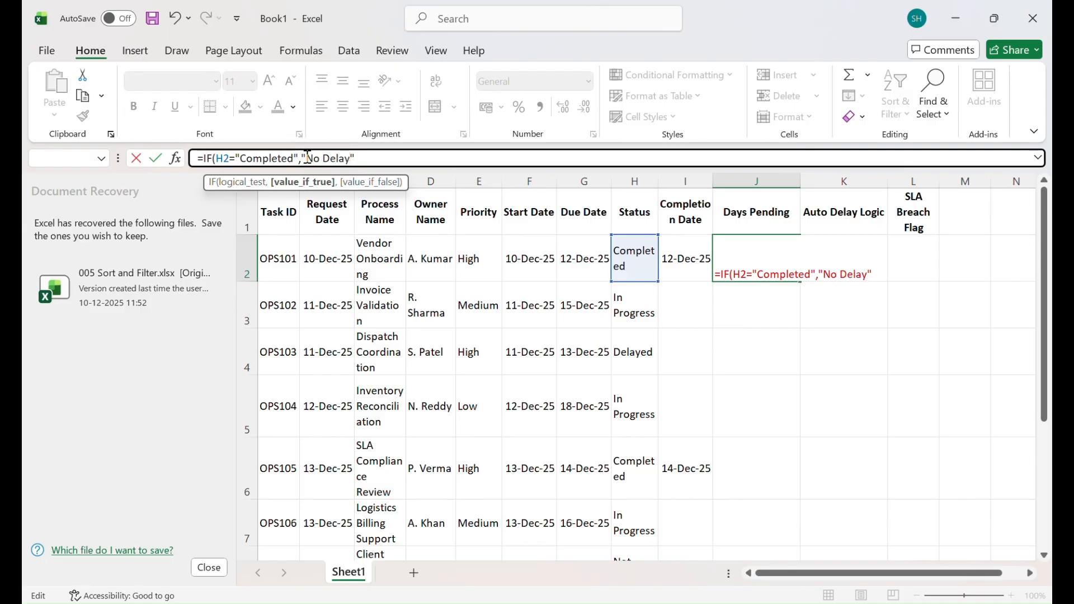
pyautogui.write(',')
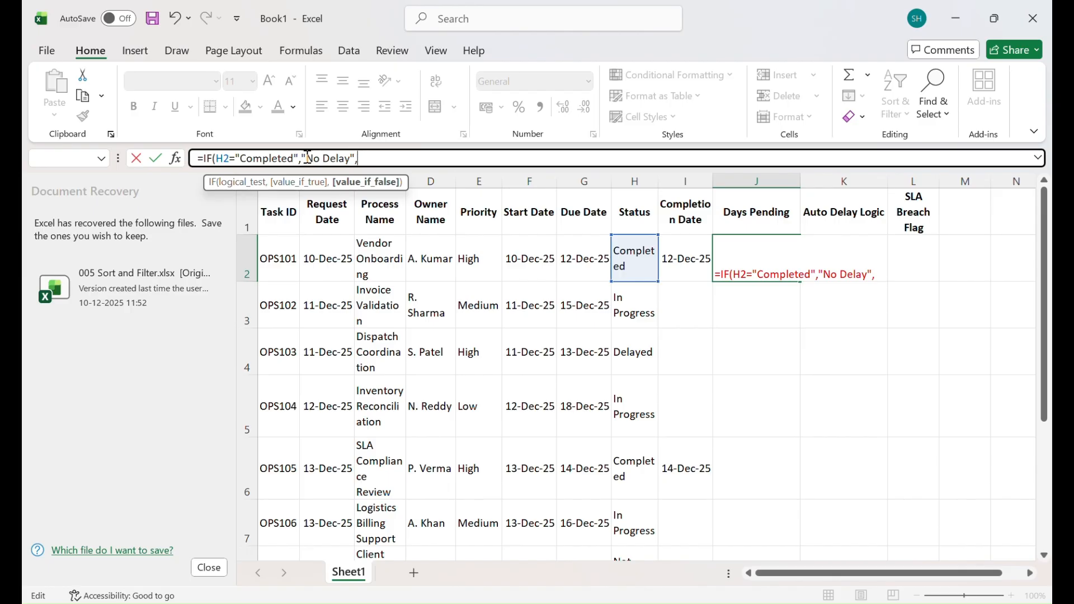
# - Use TODAY()-G2 as the value-if-false argument and enter the finished IF formula in J2
pyautogui.write('TODAY(')
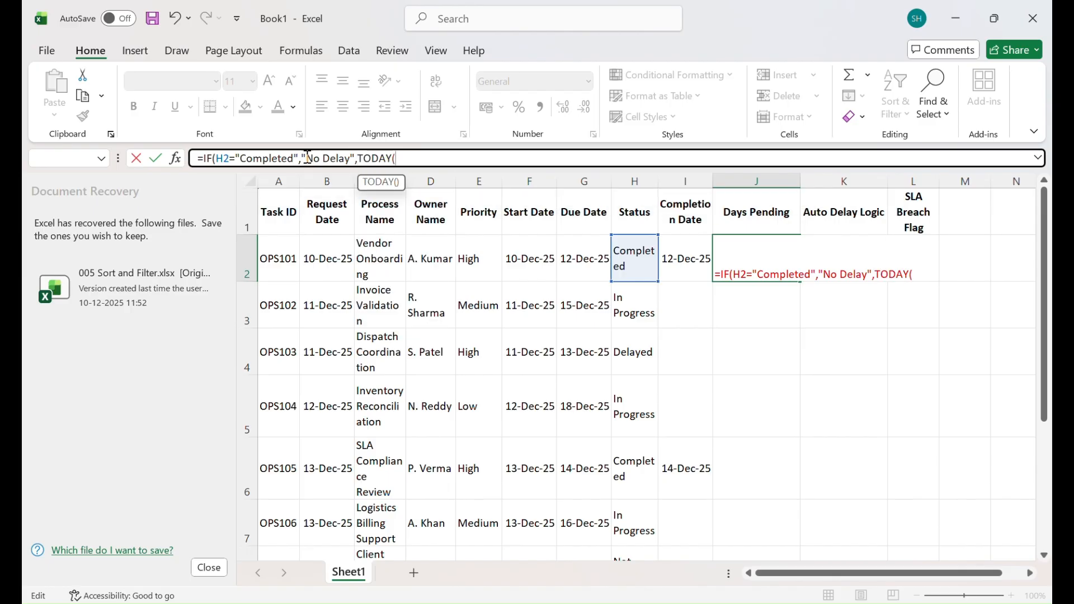
pyautogui.click(593, 257)
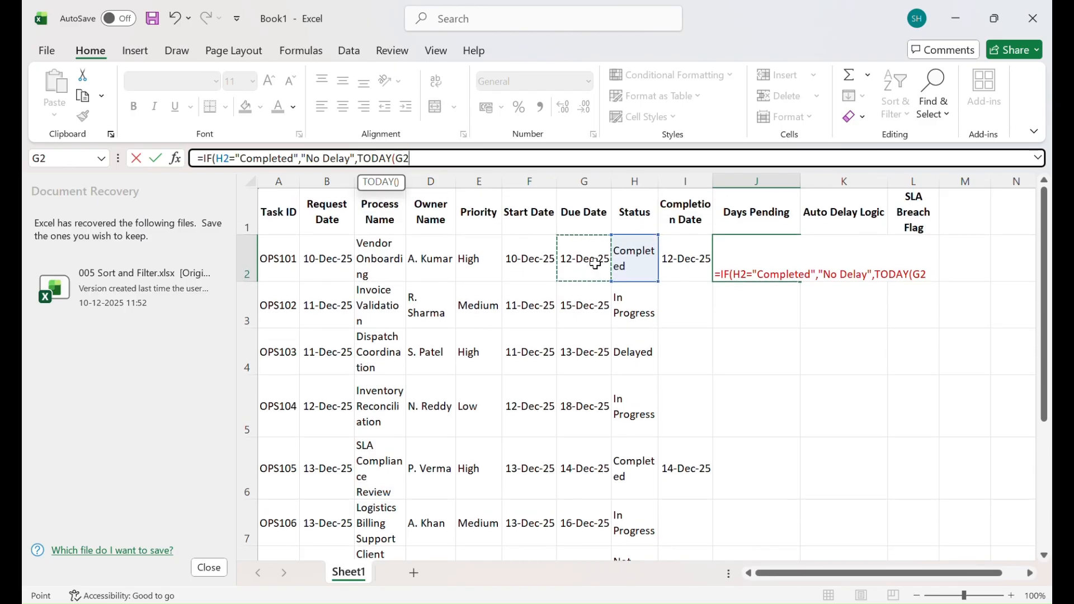
pyautogui.write(')')
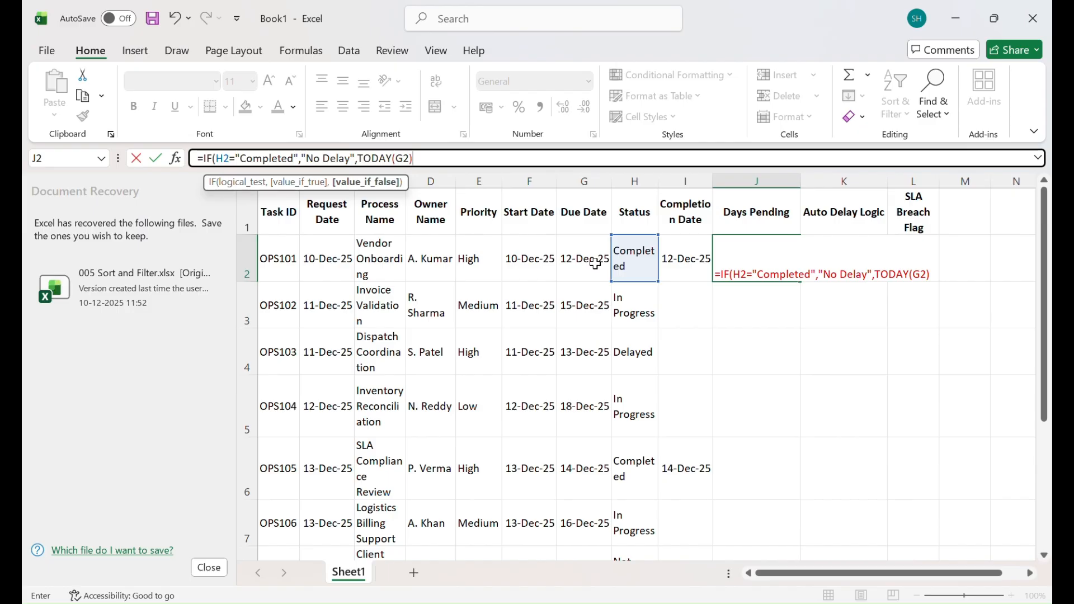
pyautogui.press('BackSpace')
pyautogui.press('BackSpace')
pyautogui.press('BackSpace')
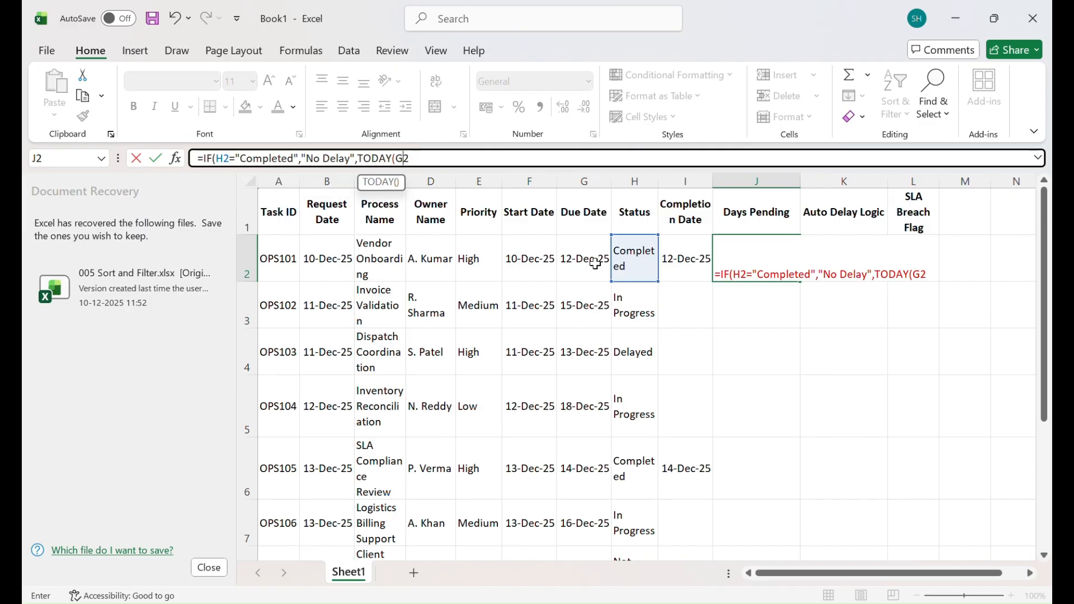
pyautogui.write(')-')
pyautogui.click(594, 263)
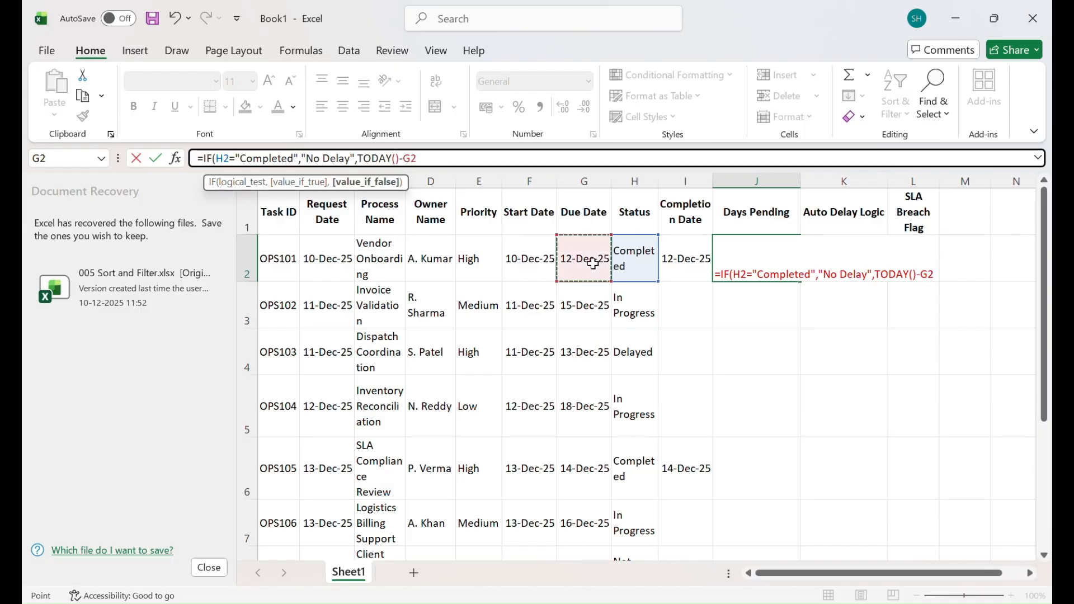
pyautogui.press('Return')
pyautogui.press('Return')
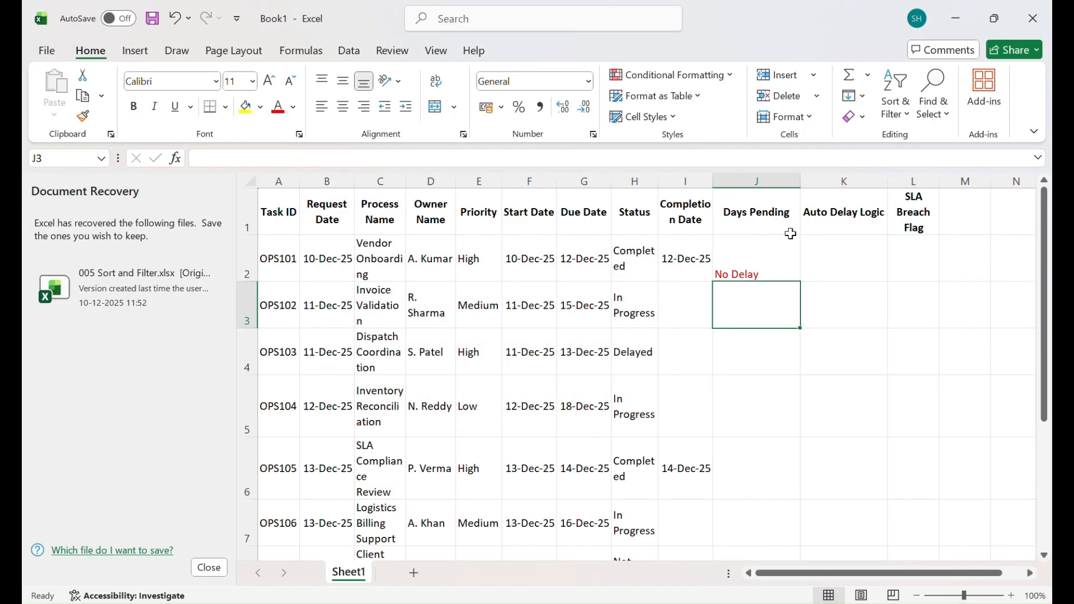
# - Fill the J2 formula down the Days Pending column for all task rows
pyautogui.click(761, 265)
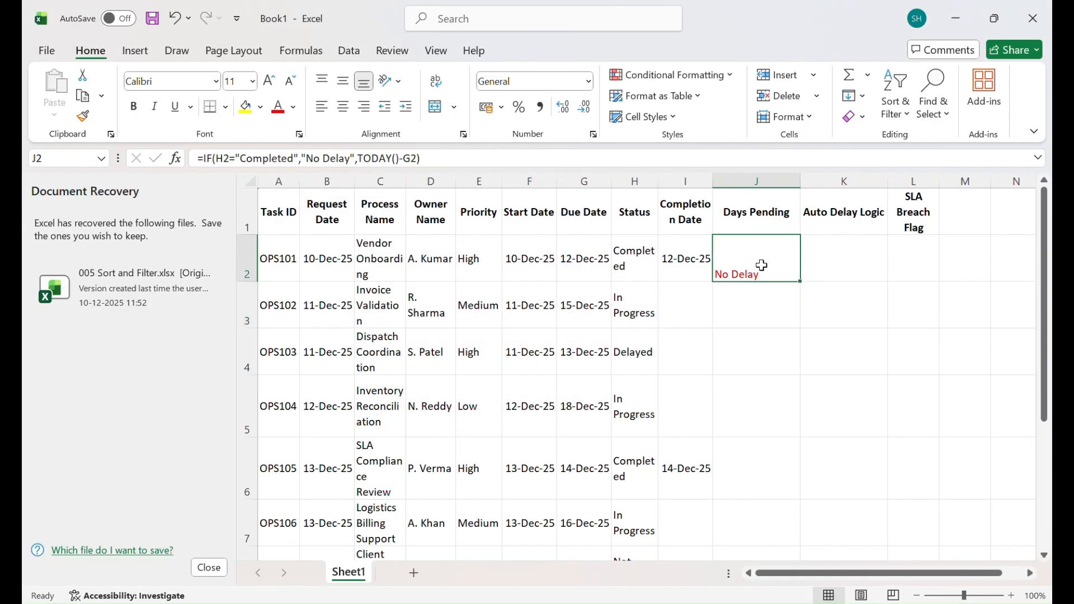
pyautogui.doubleClick(800, 280)
pyautogui.scroll(-2, 799, 283)
pyautogui.scroll(3, 798, 285)
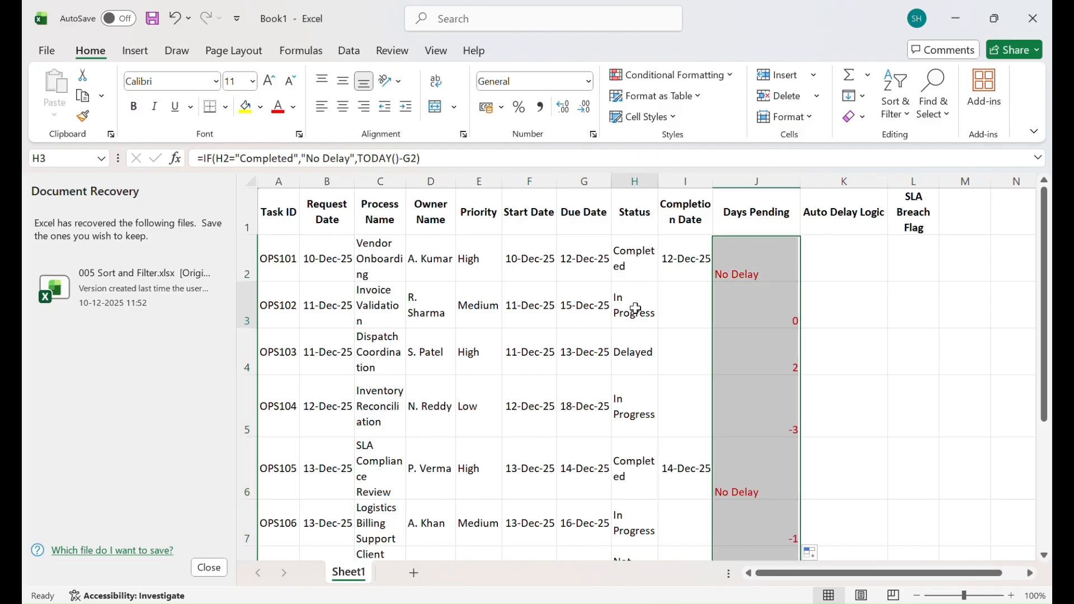
# - Review the Days Pending results against the Status and Due Date of every task from OPS101 to OPS110
pyautogui.click(636, 308)
pyautogui.scroll(-1, 636, 308)
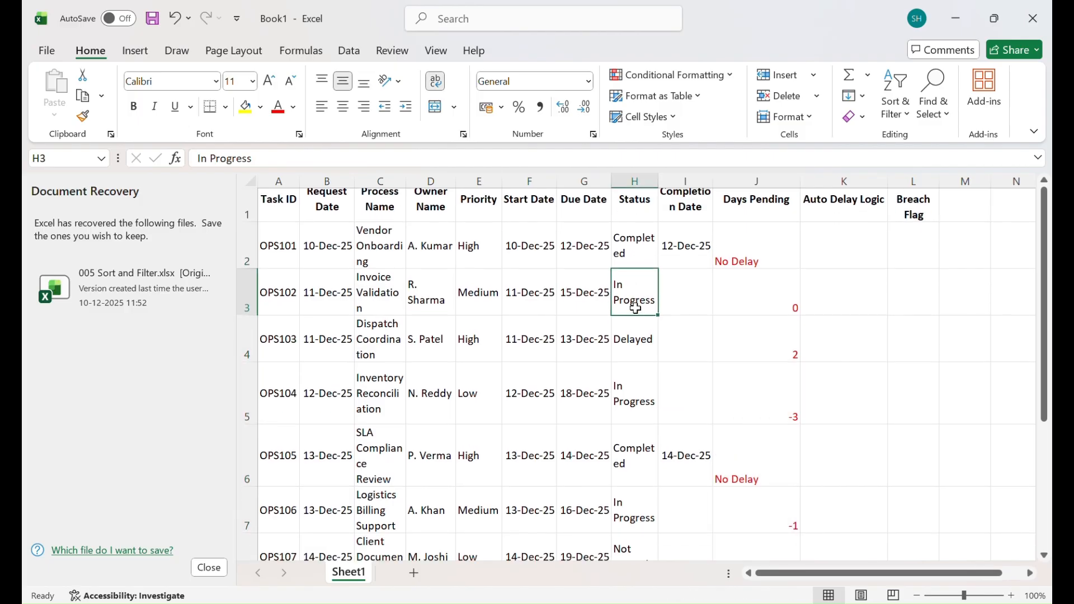
pyautogui.scroll(1, 636, 309)
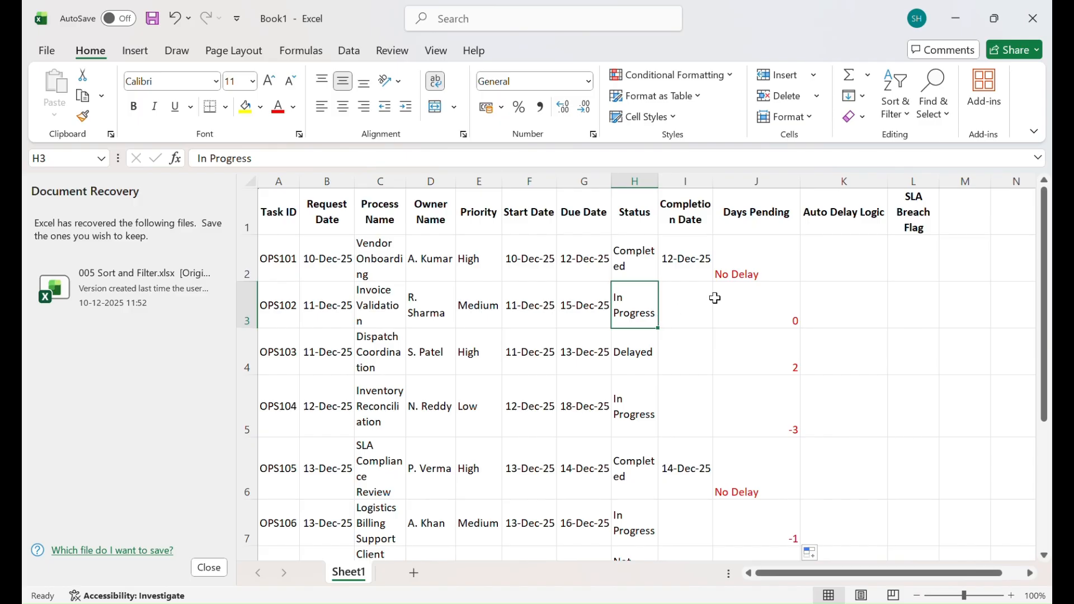
pyautogui.scroll(-1, 739, 329)
pyautogui.scroll(-1, 739, 329)
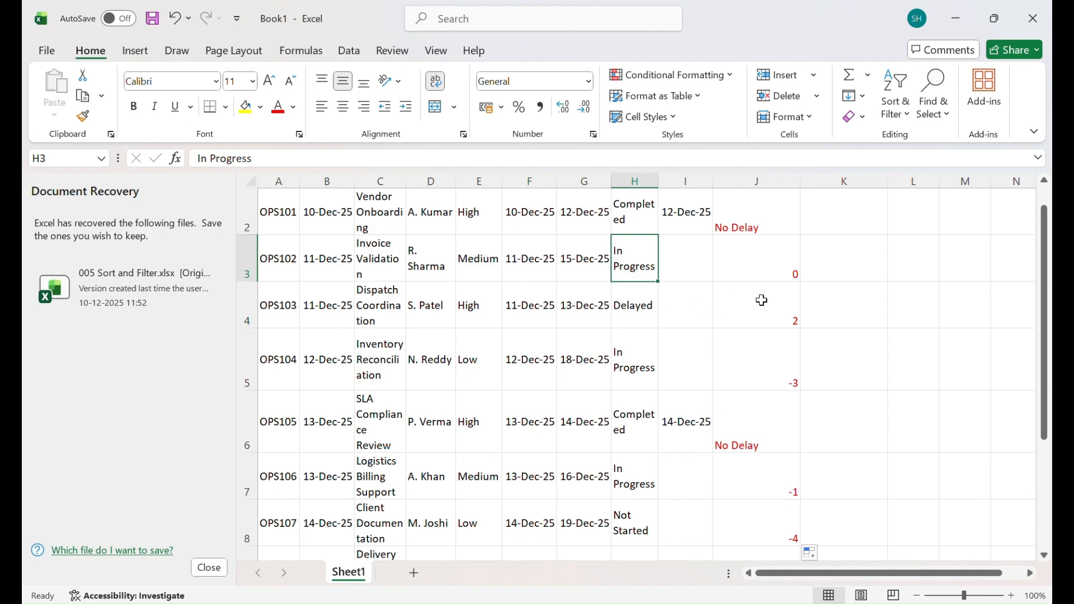
pyautogui.scroll(-1, 764, 304)
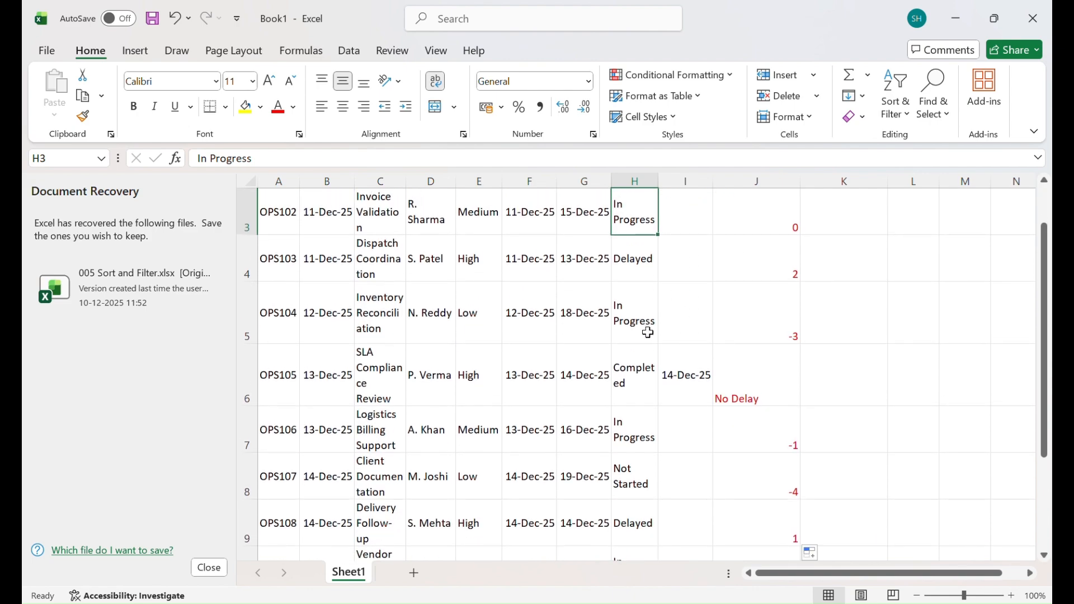
pyautogui.scroll(-1, 753, 304)
pyautogui.scroll(-1, 752, 305)
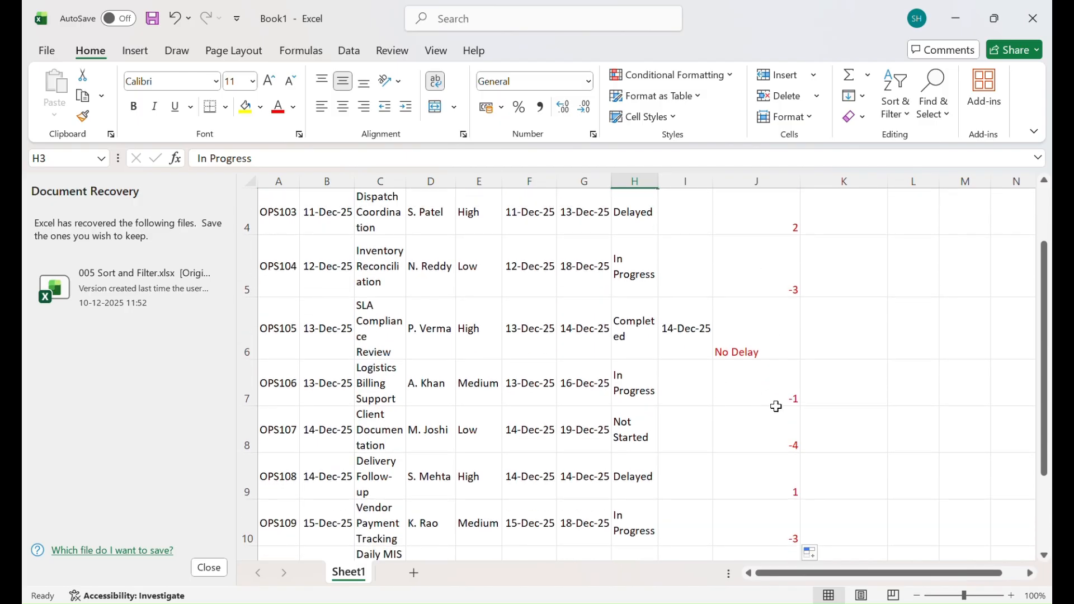
pyautogui.scroll(-1, 766, 484)
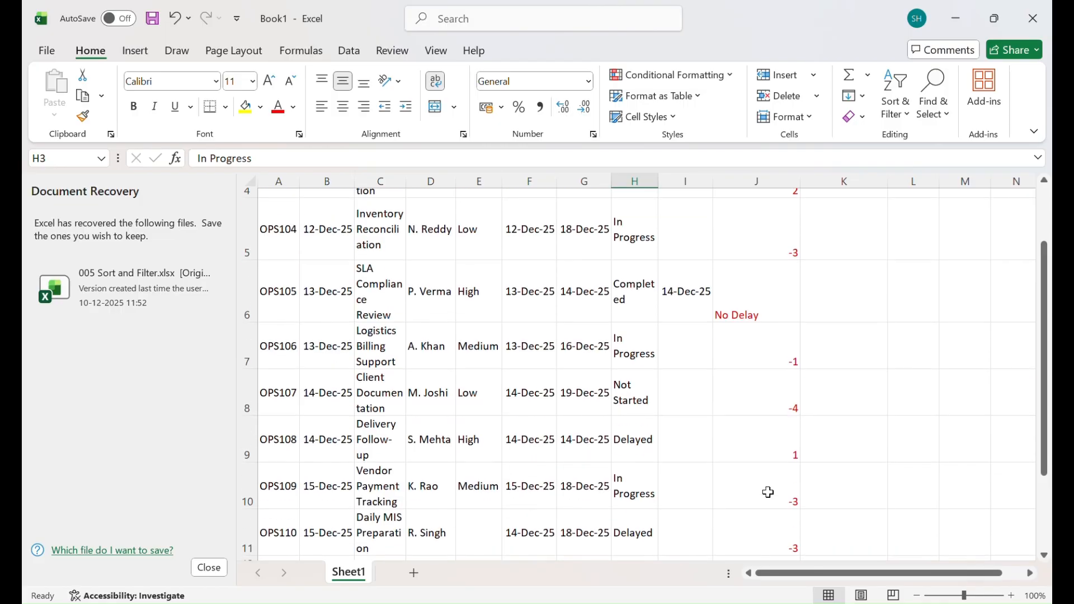
pyautogui.scroll(-1, 765, 483)
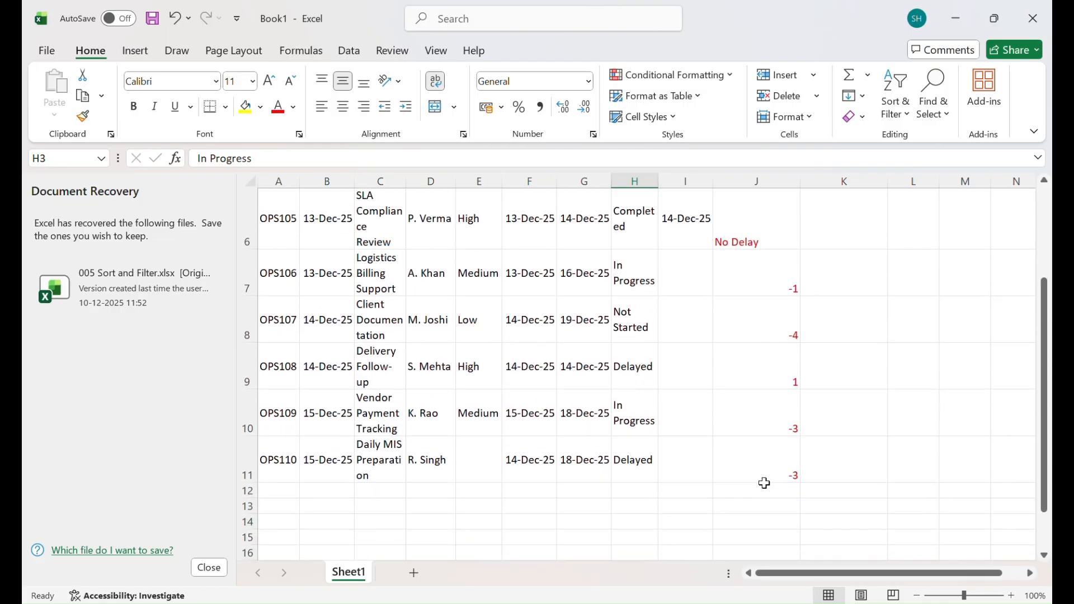
pyautogui.scroll(3, 764, 483)
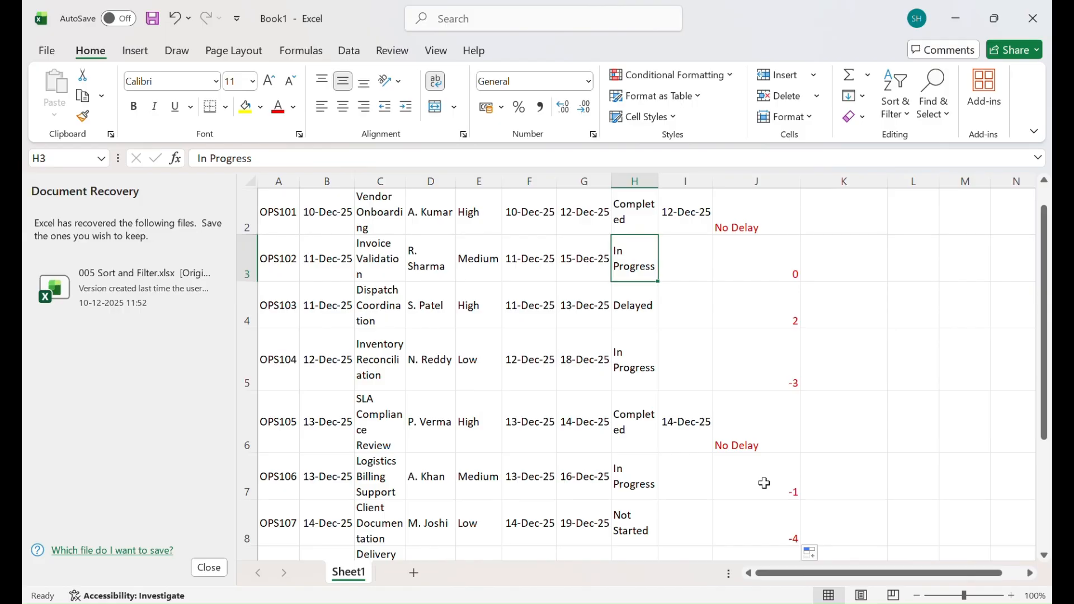
pyautogui.scroll(1, 763, 483)
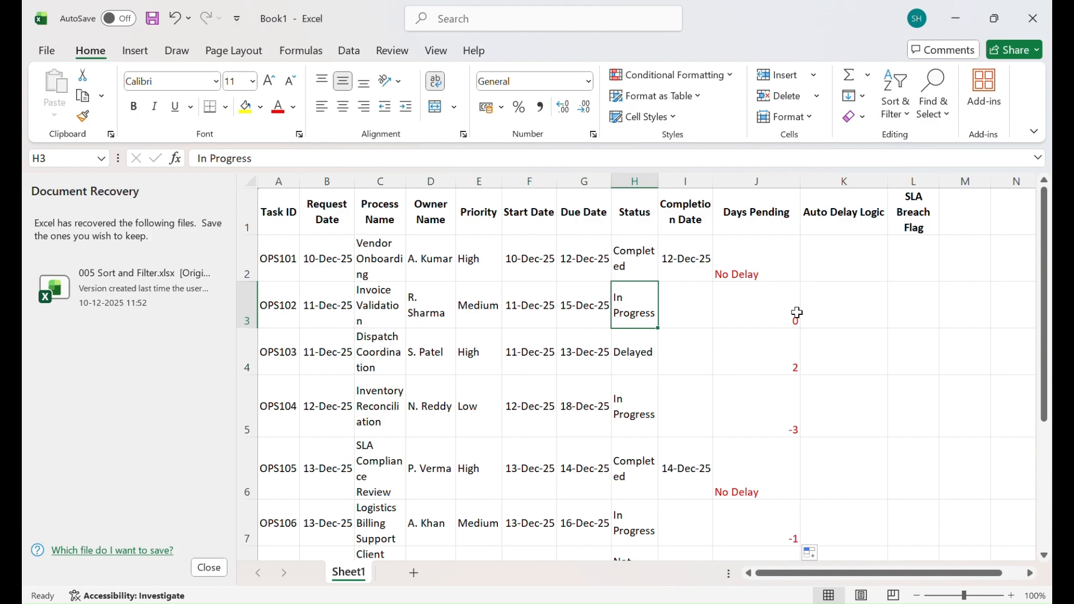
# - Start an IF formula in K2 with an AND test whose first condition is H2<>"Completed"
pyautogui.click(862, 258)
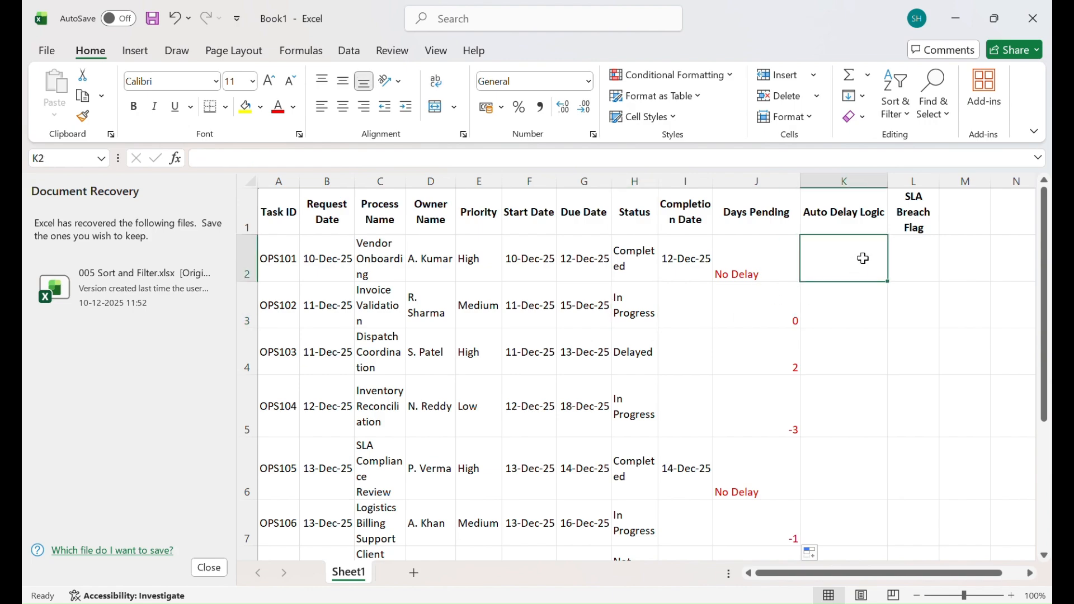
pyautogui.click(862, 220)
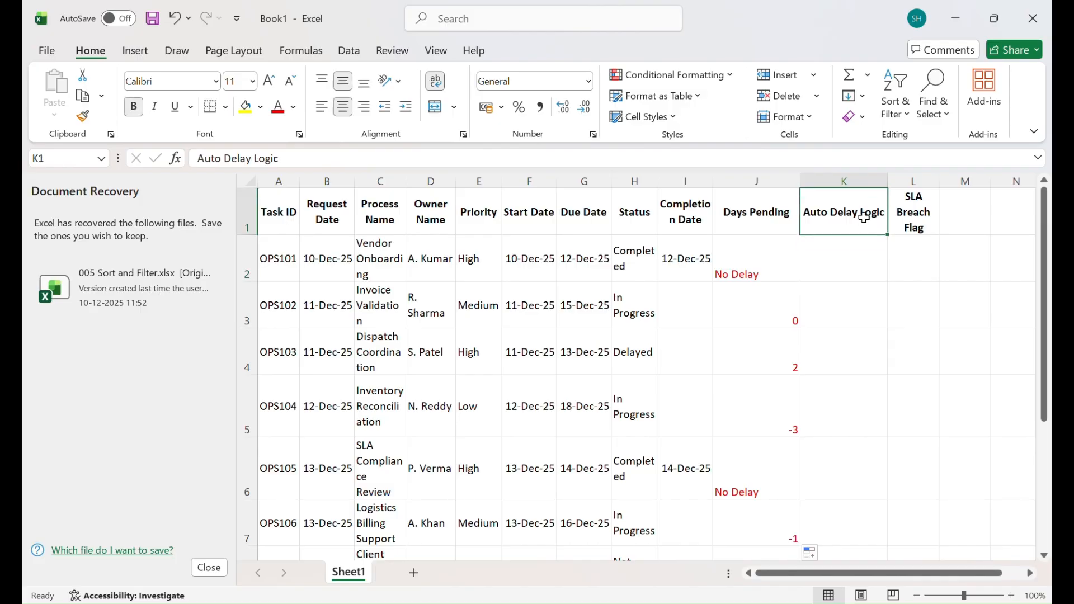
pyautogui.click(849, 251)
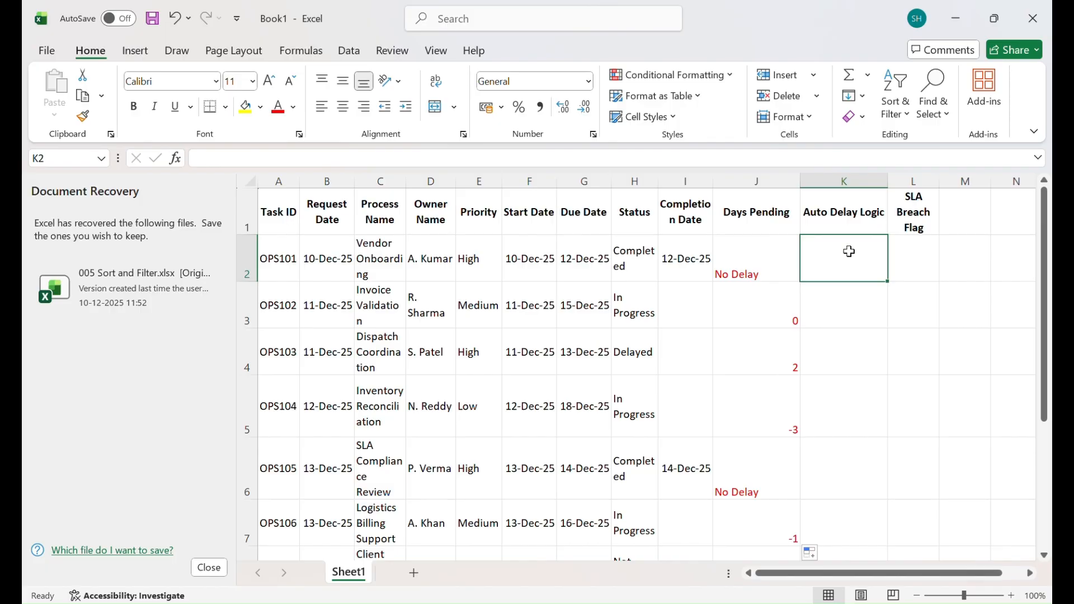
pyautogui.write('=if')
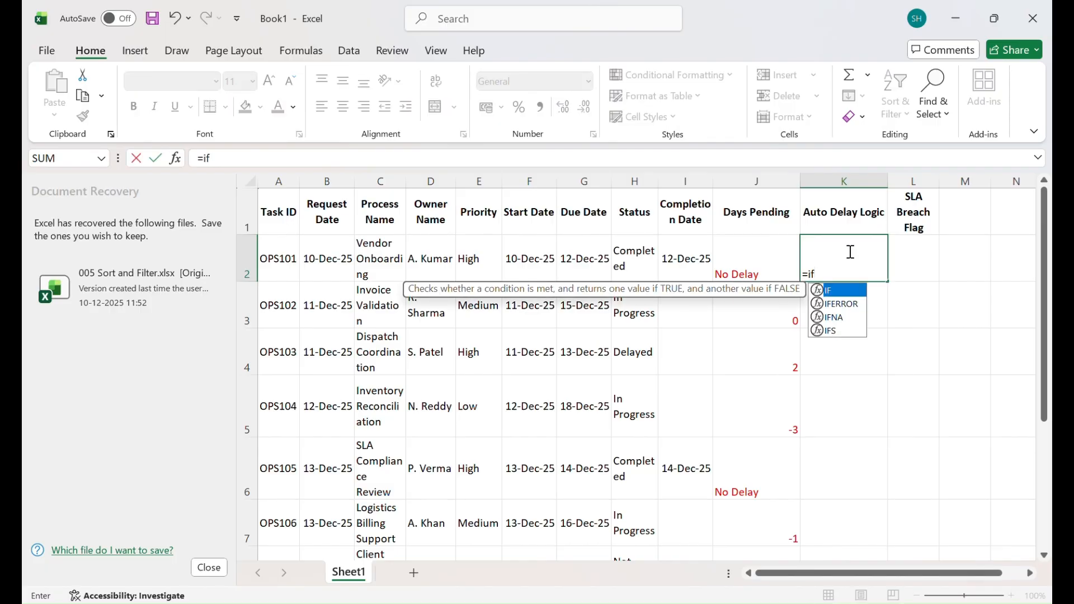
pyautogui.press('Tab')
pyautogui.write('an')
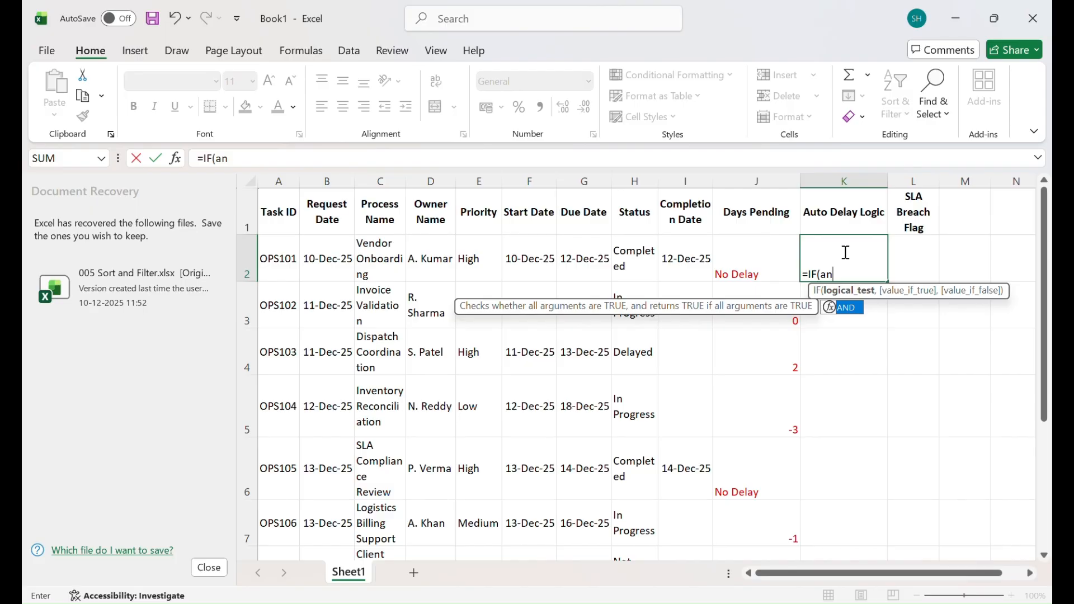
pyautogui.write('d')
pyautogui.press('Tab')
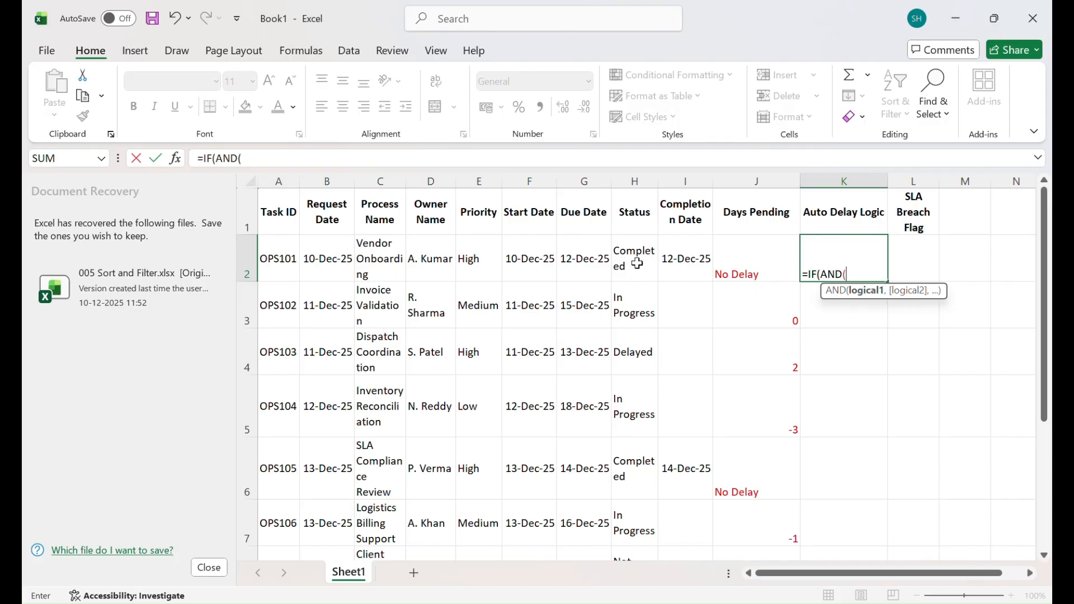
pyautogui.click(618, 257)
pyautogui.write('<>')
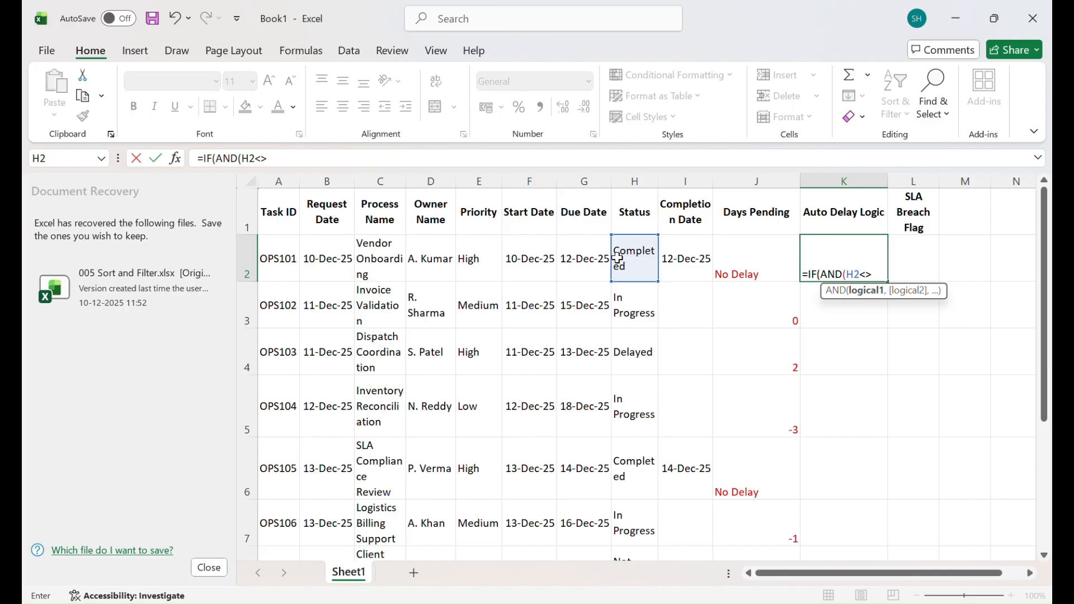
pyautogui.write('"Completed"')
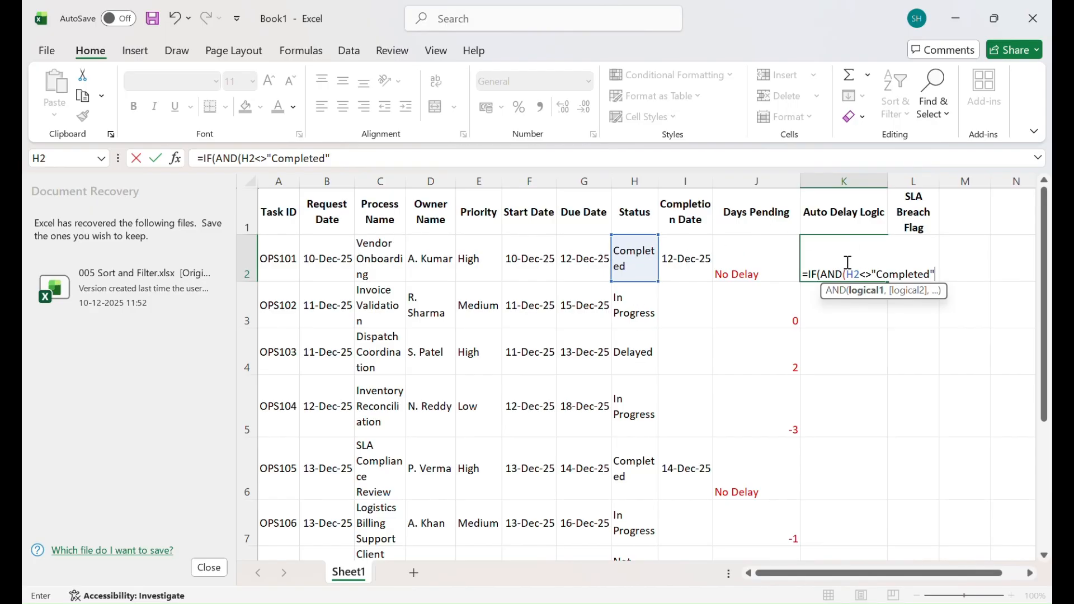
# - Add TODAY()>G2 as the second condition of the AND test in the K2 formula
pyautogui.write(',')
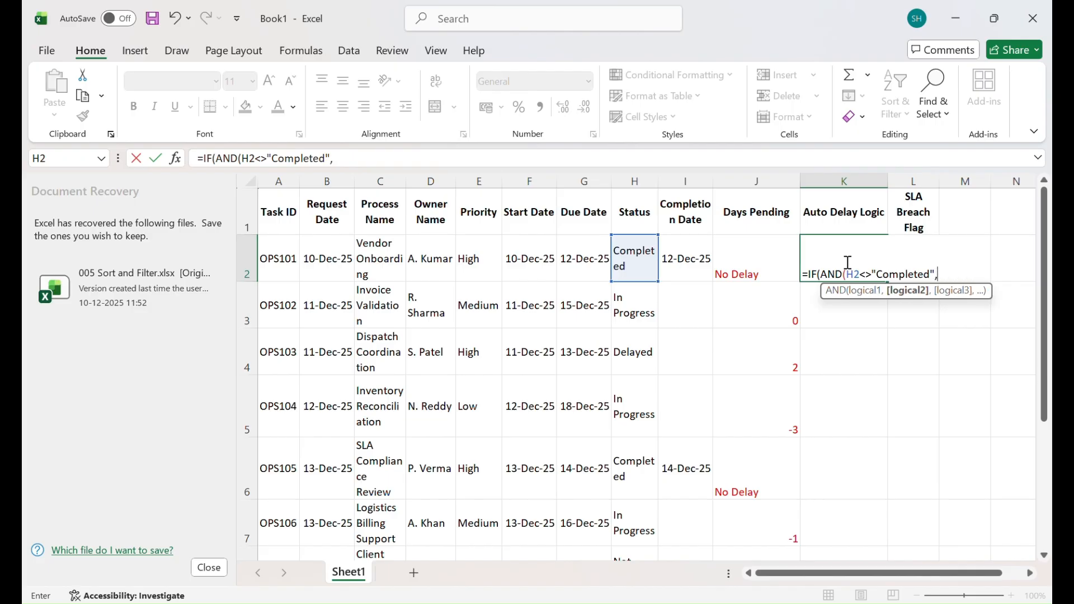
pyautogui.write('tod')
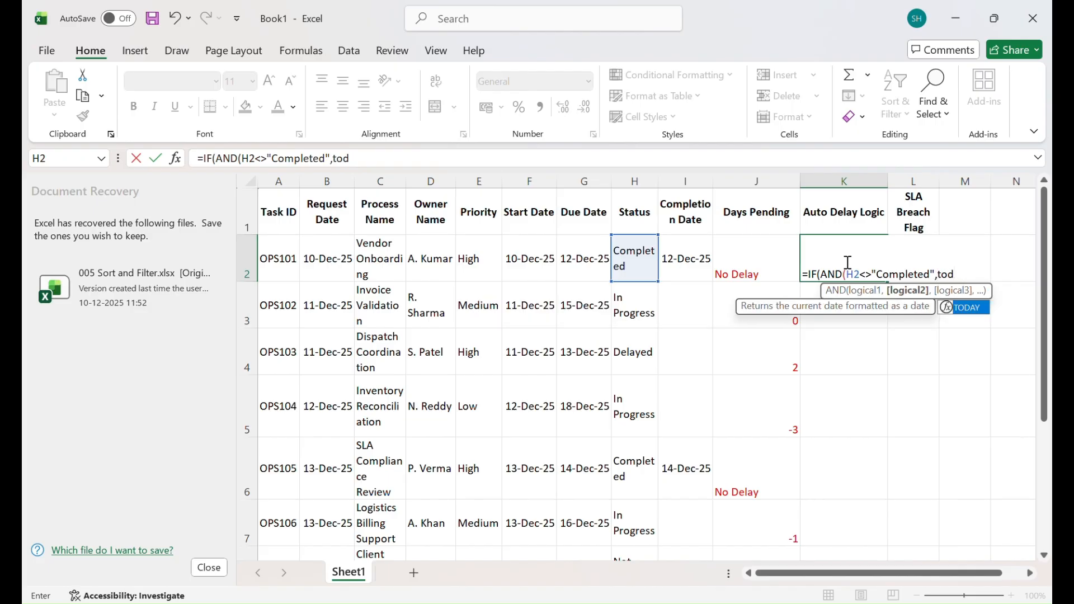
pyautogui.press('Tab')
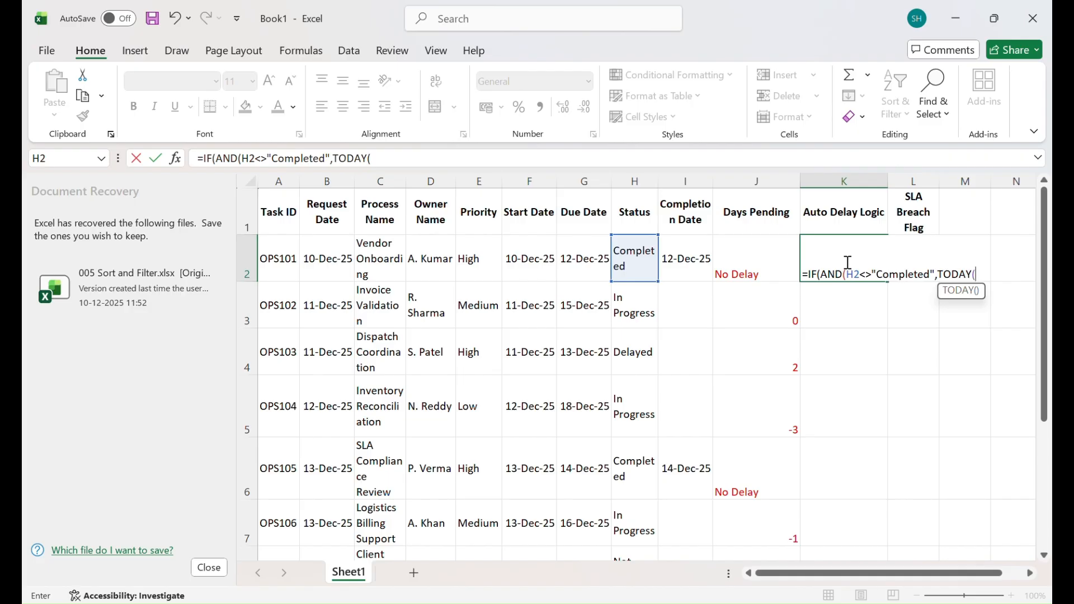
pyautogui.write(')>')
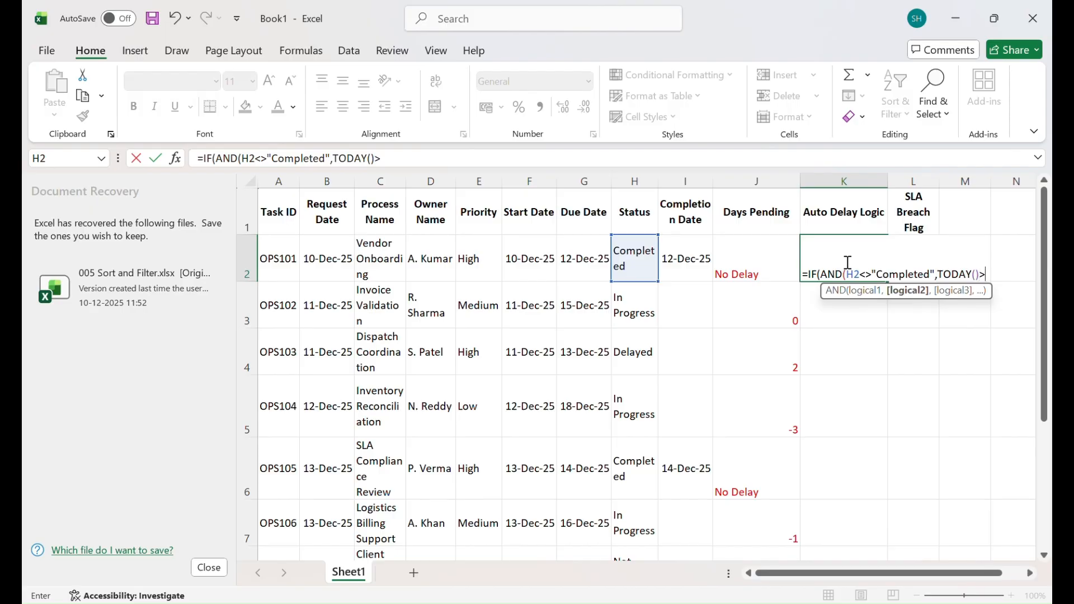
pyautogui.click(577, 259)
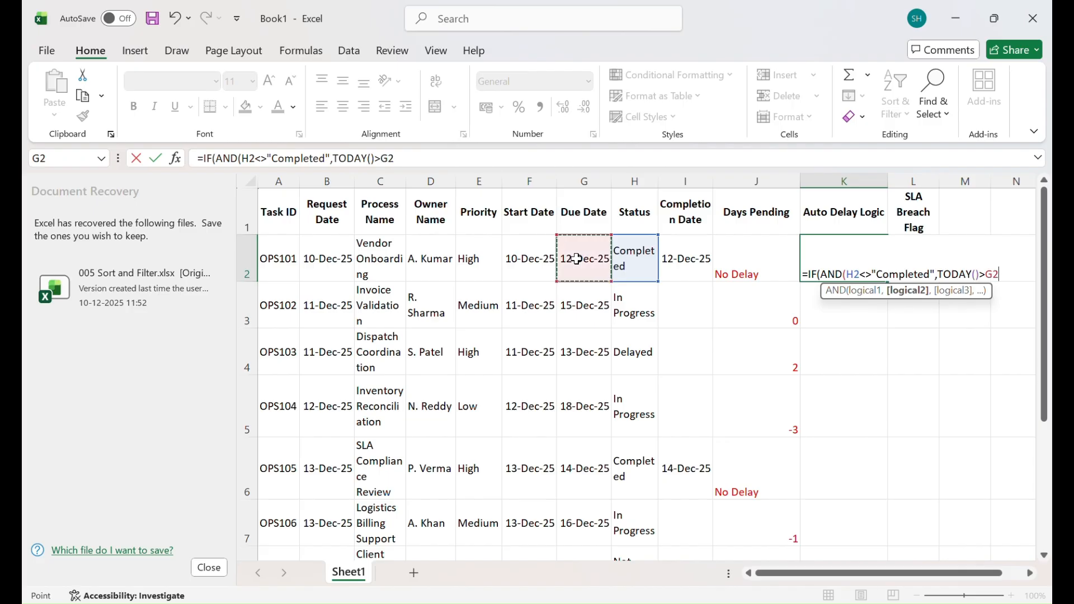
pyautogui.write(',')
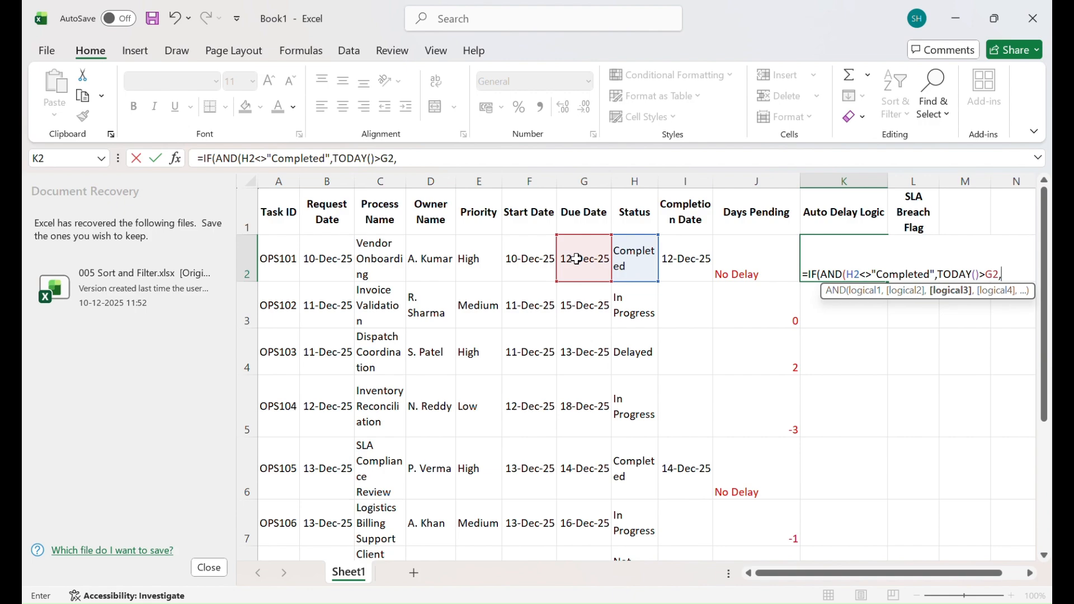
# - Complete the K2 formula with "Delayed" if true and H2 if false, closing the AND parenthesis after G2, and enter it
pyautogui.write('"Delayed",')
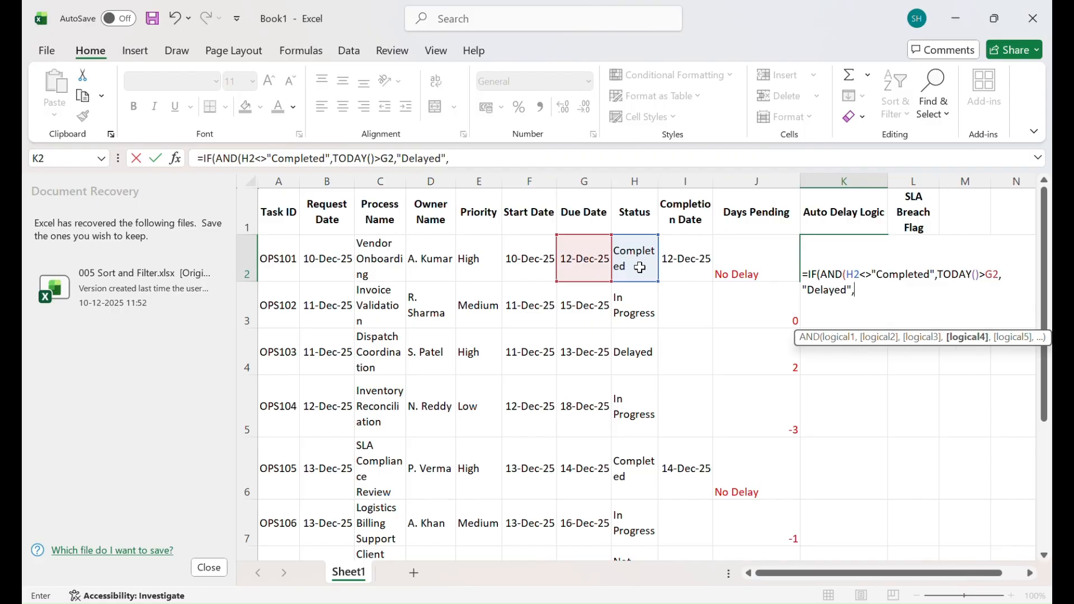
pyautogui.click(644, 264)
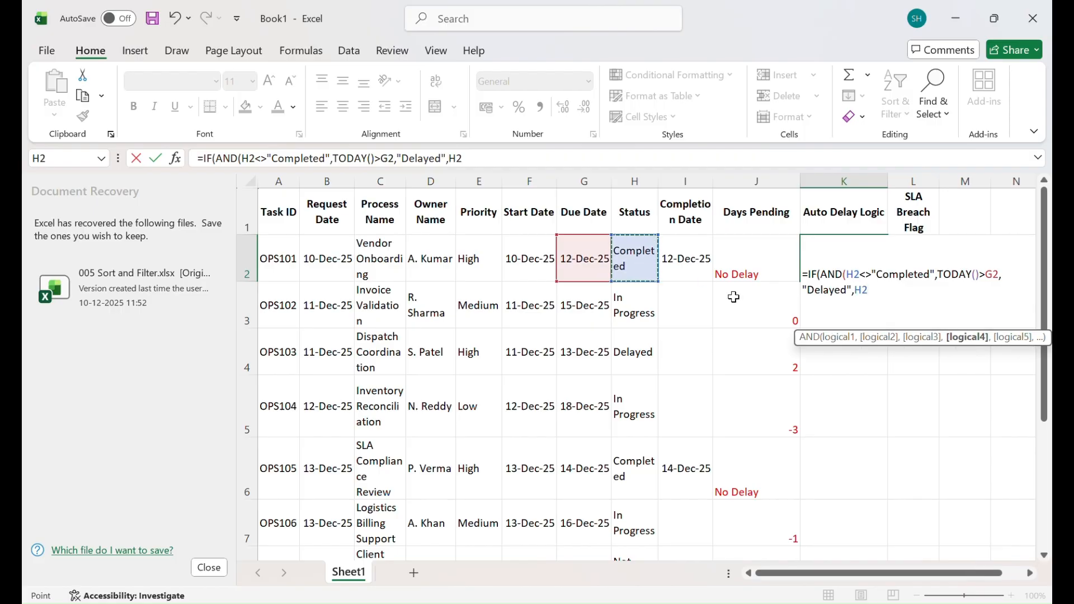
pyautogui.click(396, 156)
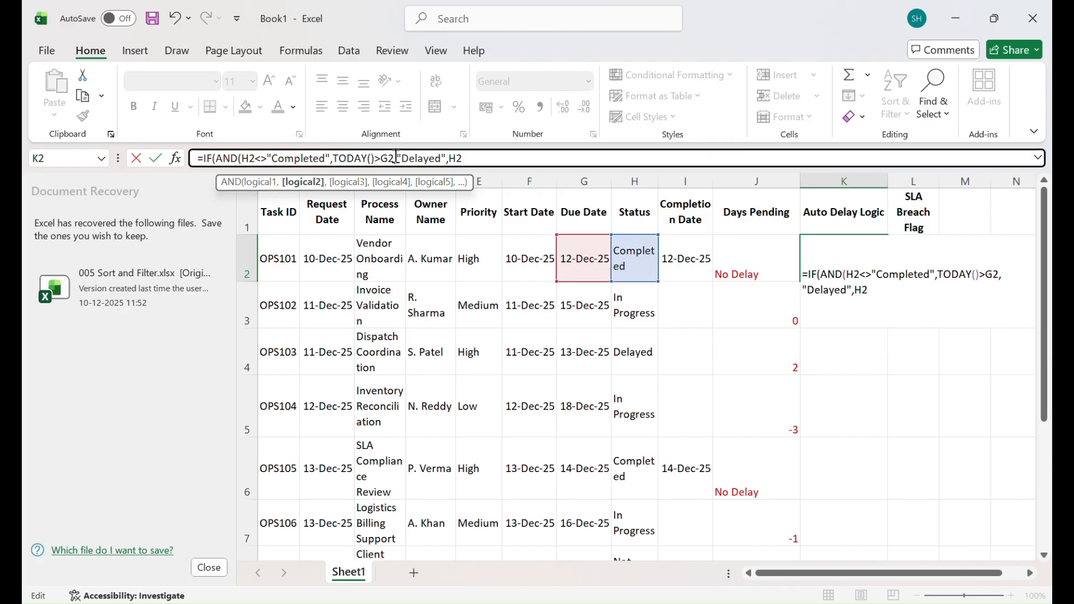
pyautogui.write(')')
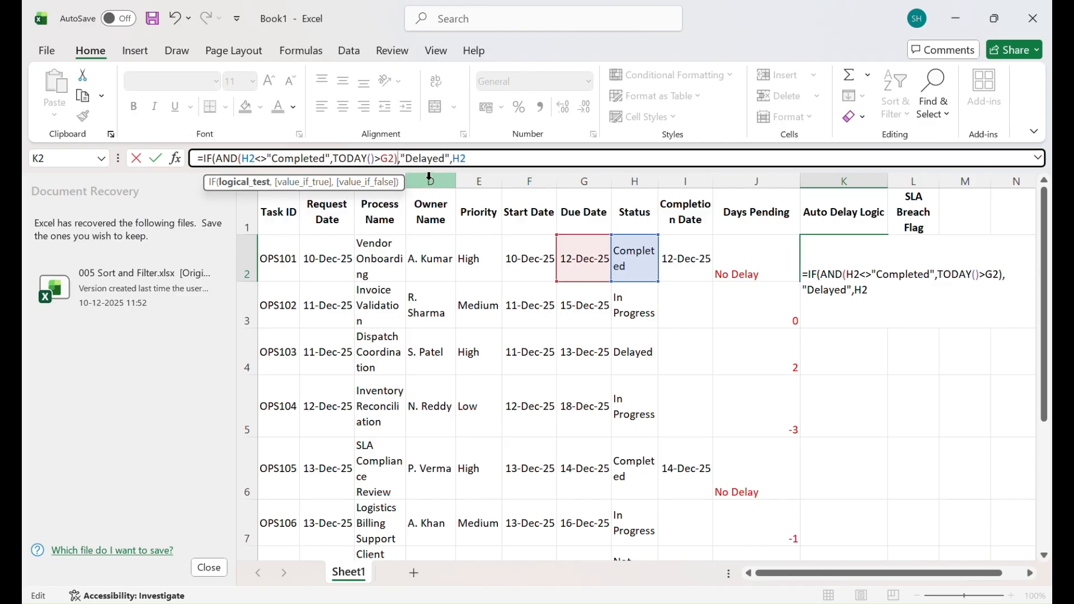
pyautogui.press('Return')
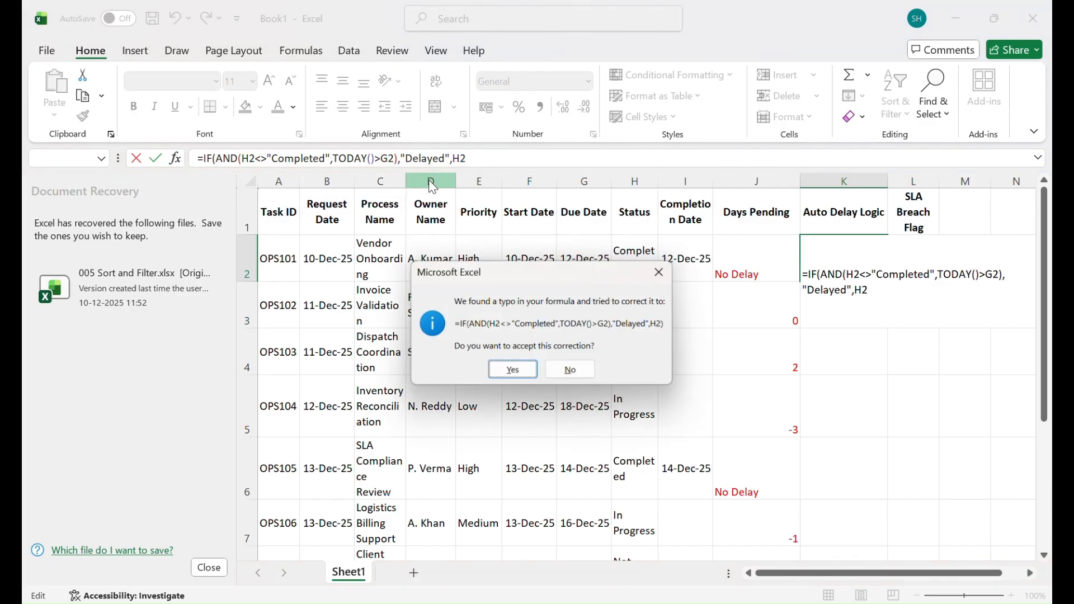
pyautogui.press('Return')
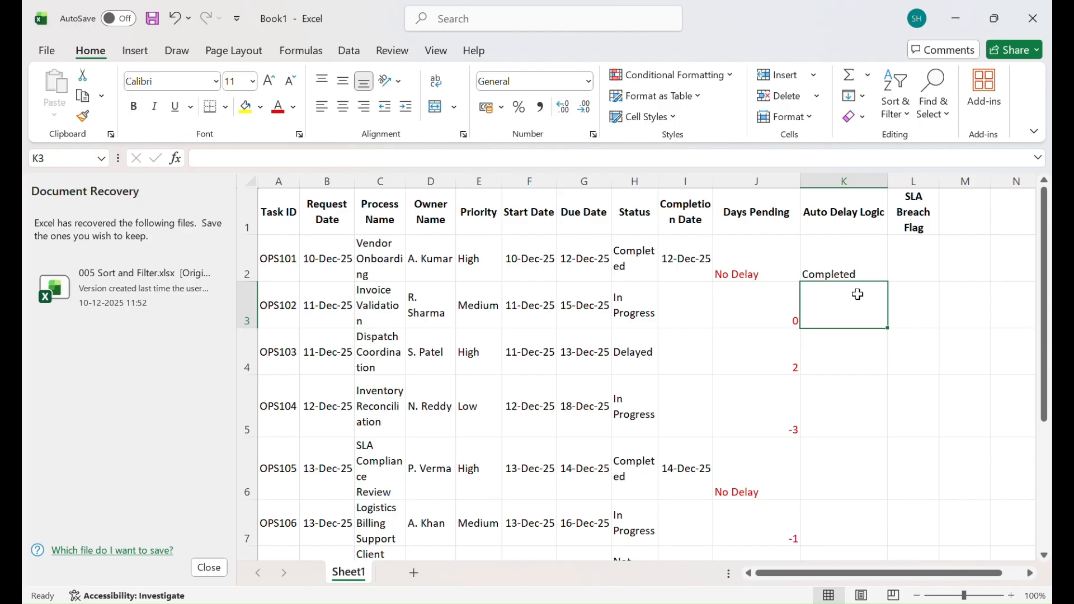
# - Fill the K2 formula down the Auto Delay Logic column for all task rows
pyautogui.click(818, 267)
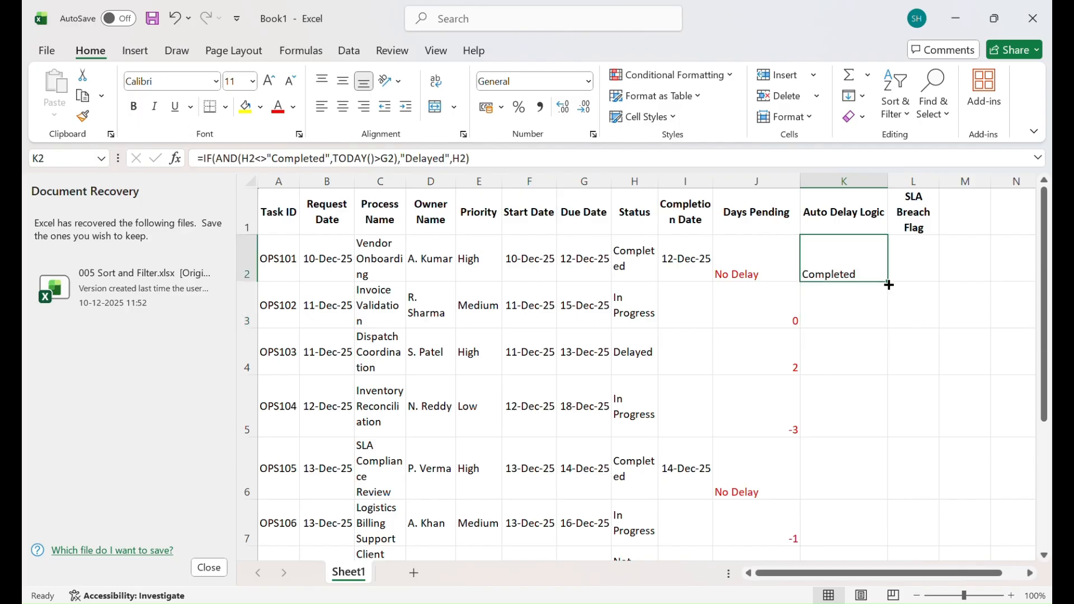
pyautogui.doubleClick(889, 283)
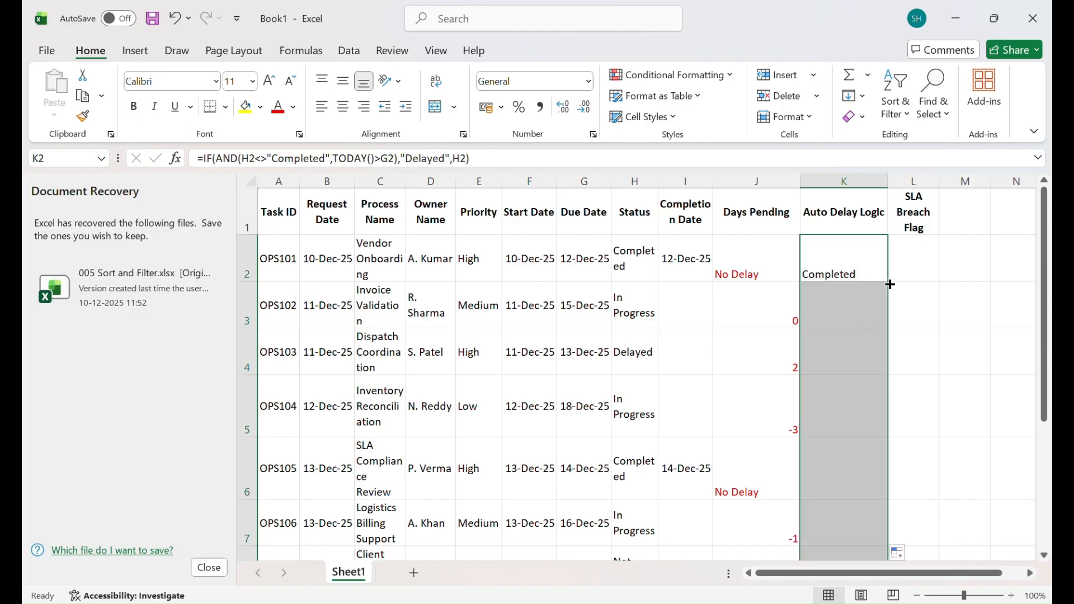
# - Set the Status of task OPS105 to Delayed to test the formulas
pyautogui.click(632, 475)
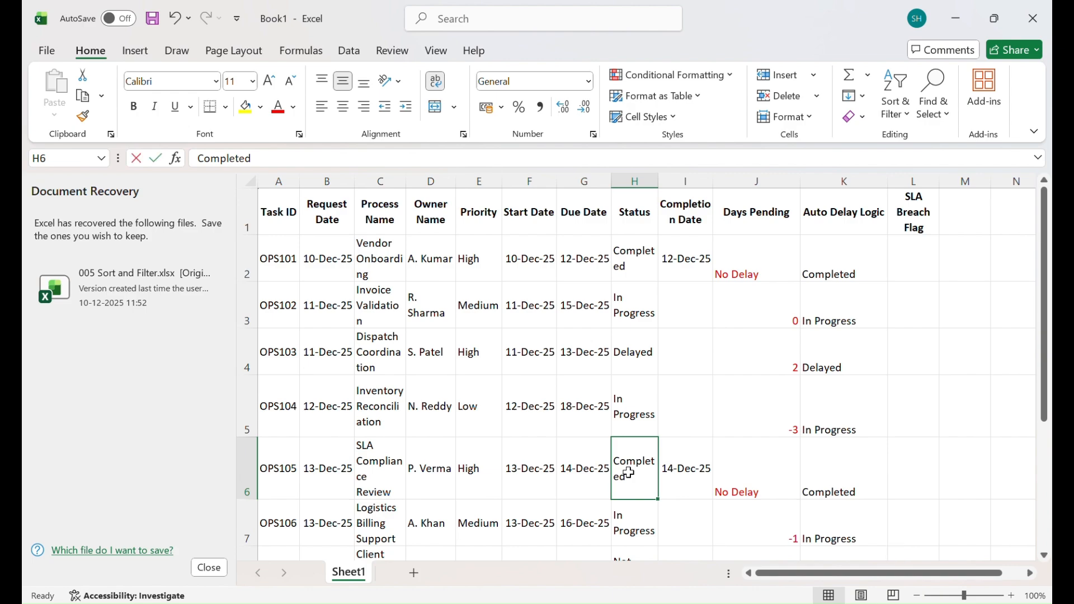
pyautogui.write('De')
pyautogui.press('Return')
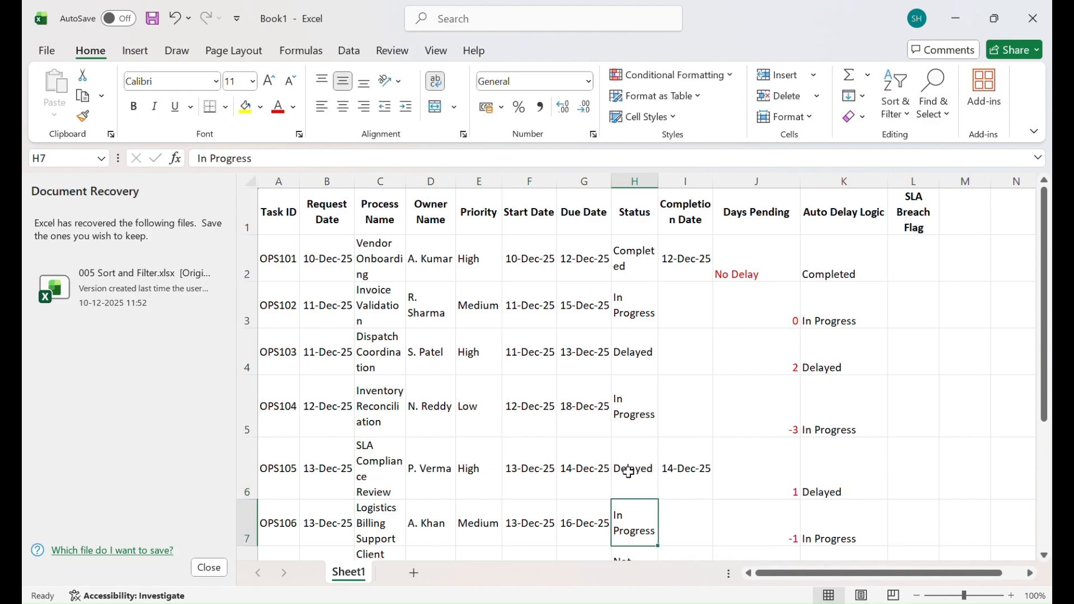
# - Change the Due Date of task OPS105 to 16-12-2025 to test the delay logic
pyautogui.doubleClick(570, 470)
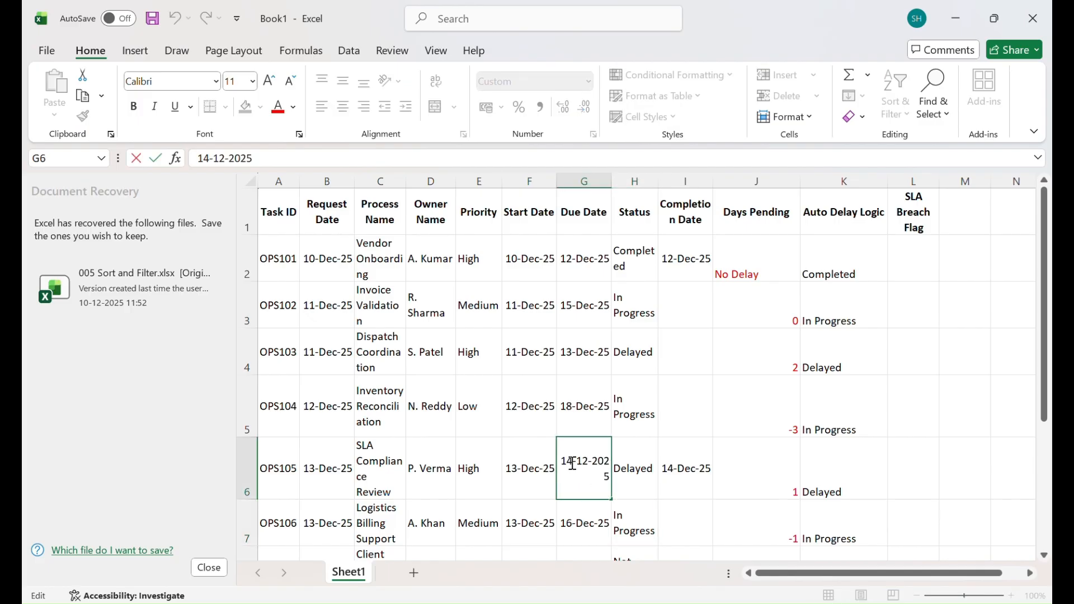
pyautogui.press('BackSpace')
pyautogui.write('6')
pyautogui.press('Return')
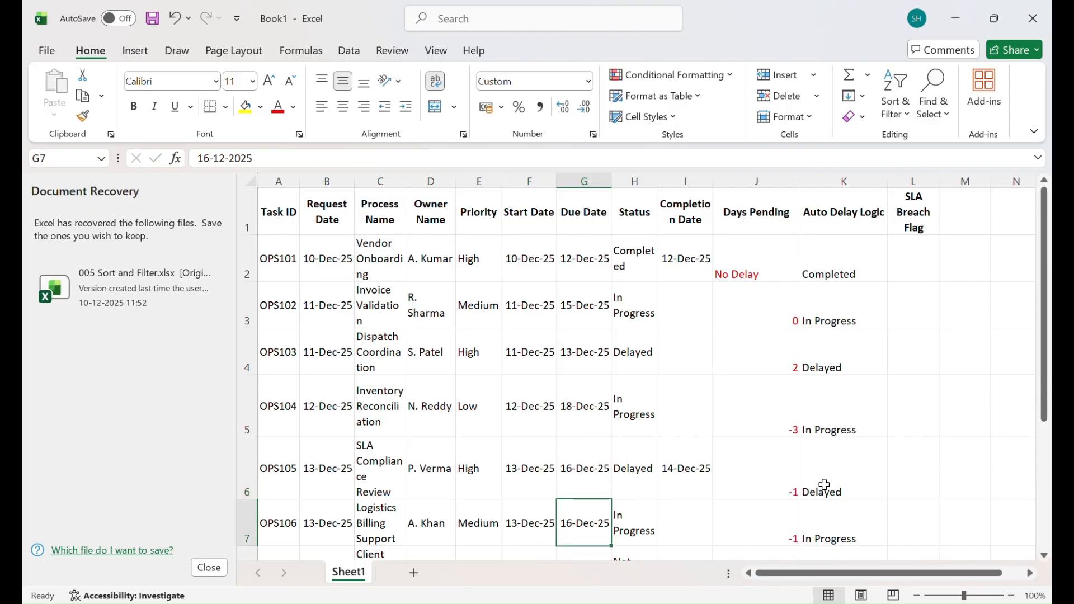
# - Set the Status of task OPS105 back to Completed
pyautogui.click(575, 471)
pyautogui.doubleClick(575, 470)
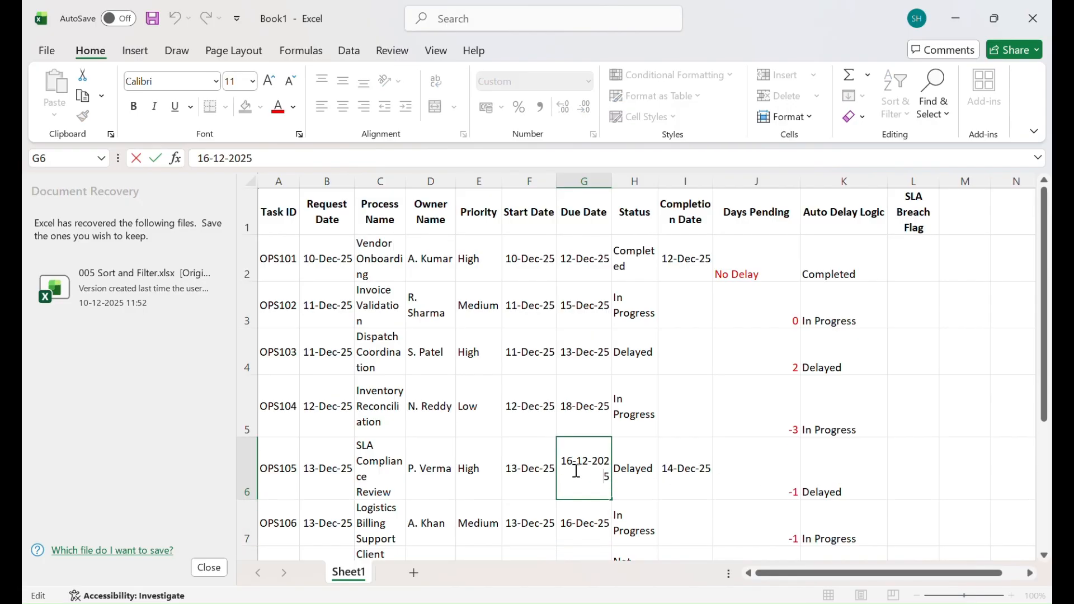
pyautogui.click(631, 472)
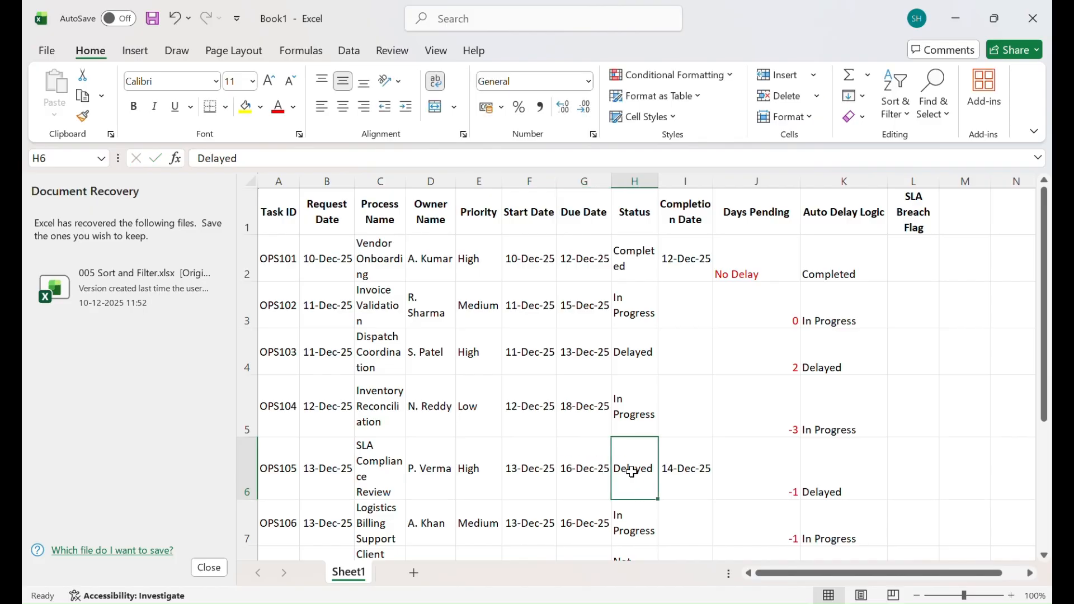
pyautogui.write('Completed')
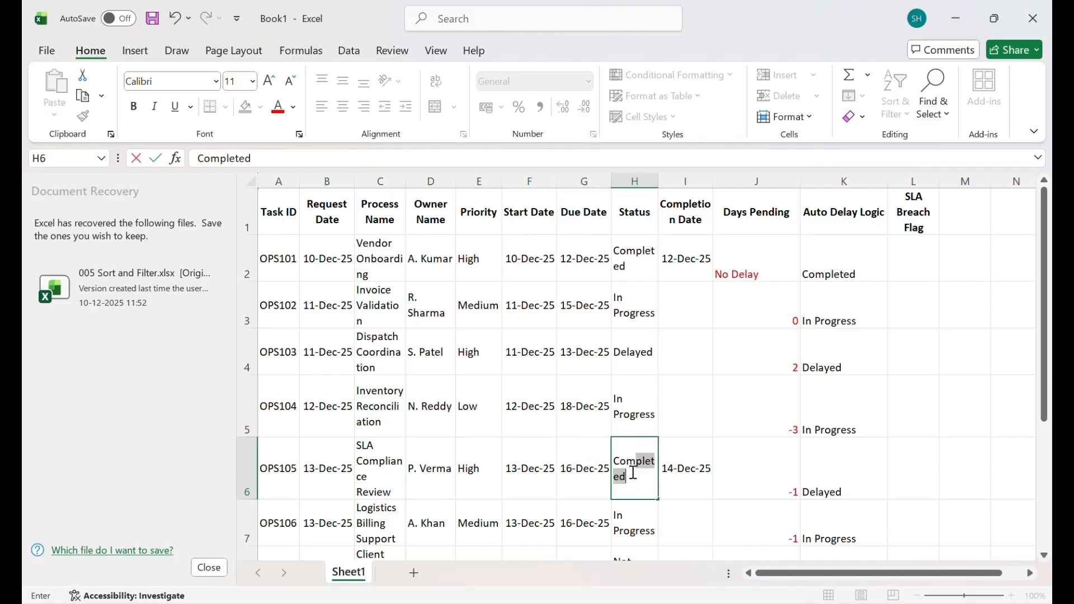
pyautogui.press('Tab')
# - Restore the Due Date of task OPS105 to 14-12-2025
pyautogui.click(566, 469)
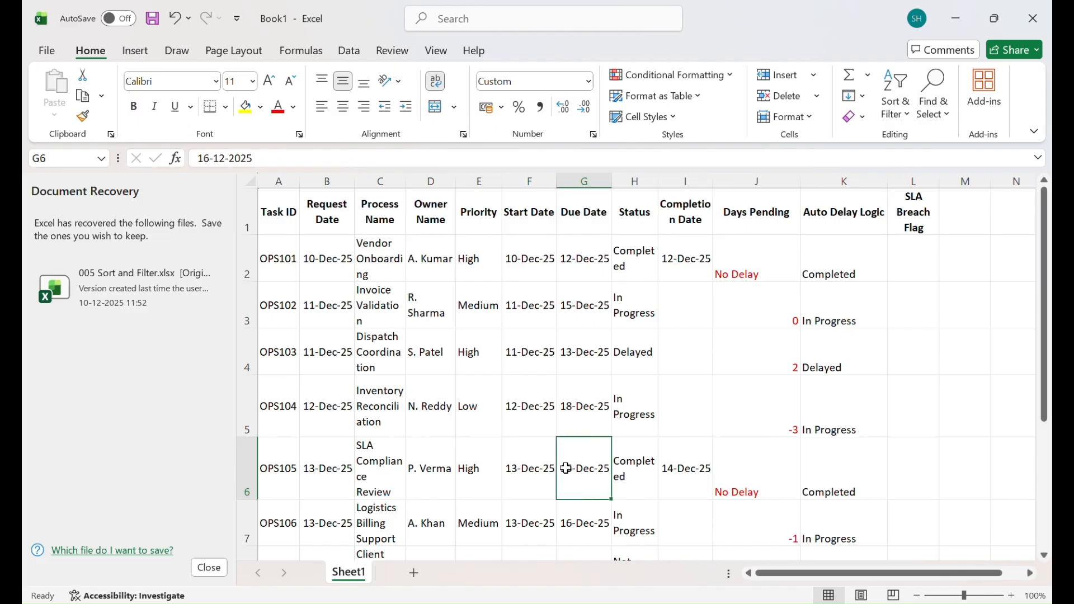
pyautogui.doubleClick(571, 467)
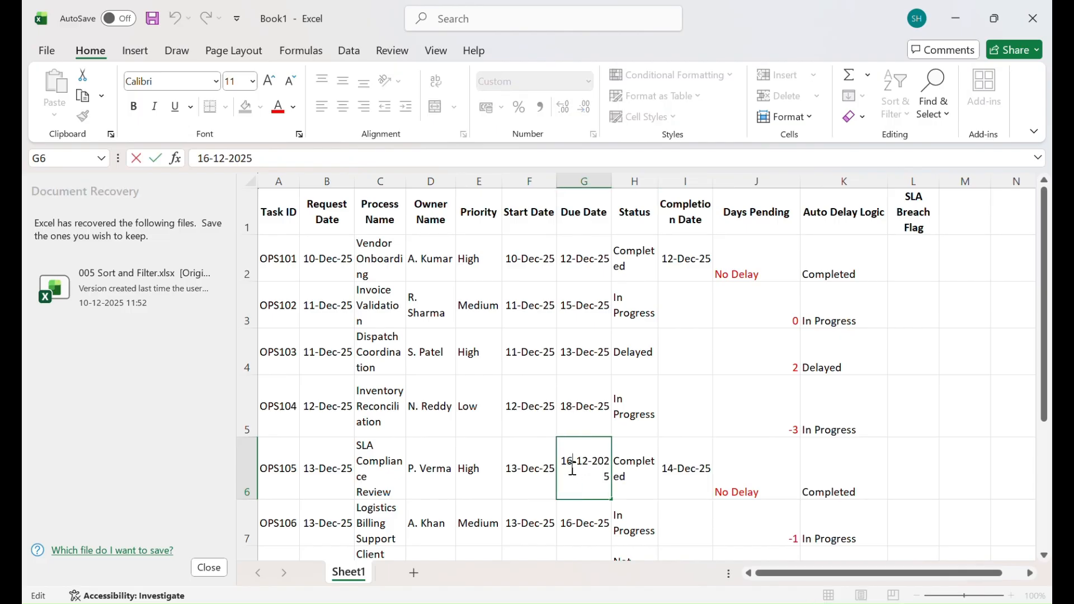
pyautogui.press('BackSpace')
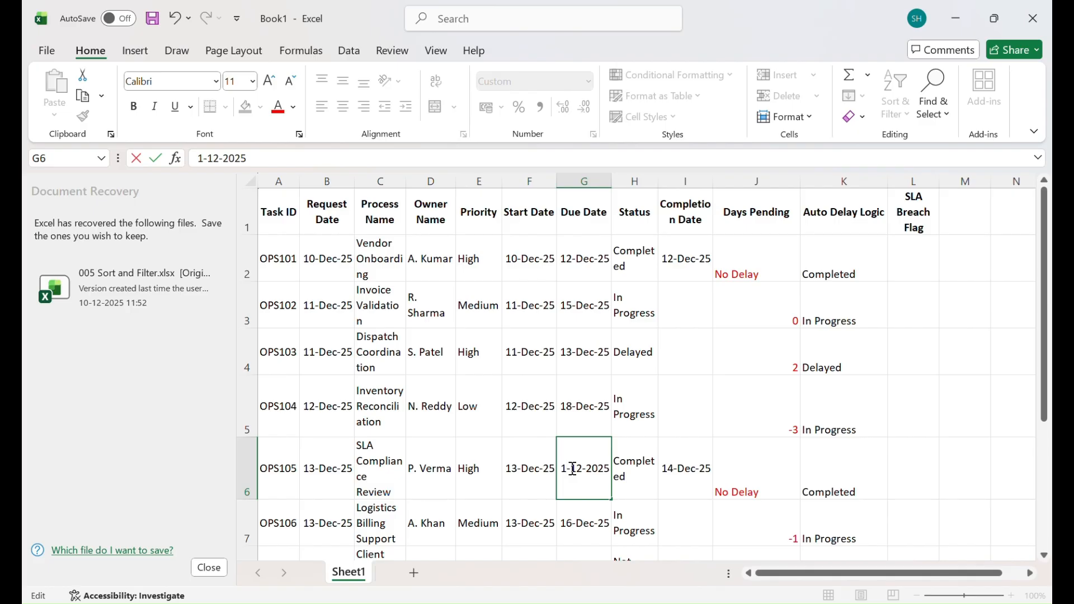
pyautogui.write('4')
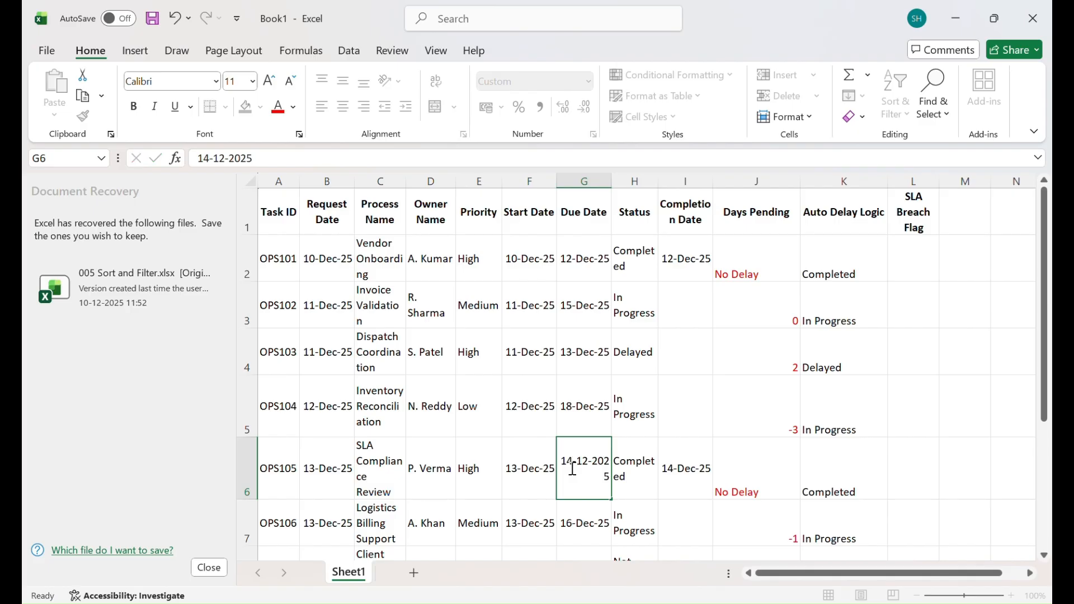
pyautogui.press('Return')
# - Copy the In Progress status from task OPS104 to the Status cell of task OPS105
pyautogui.click(626, 479)
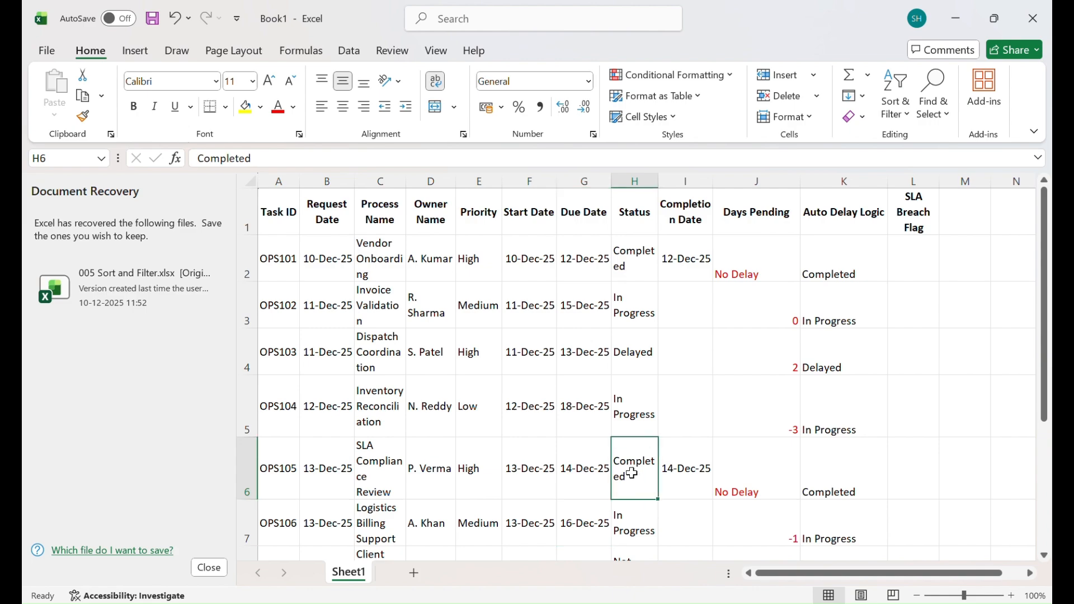
pyautogui.click(622, 419)
pyautogui.hotkey('ctrl', 'c')
pyautogui.press('Down')
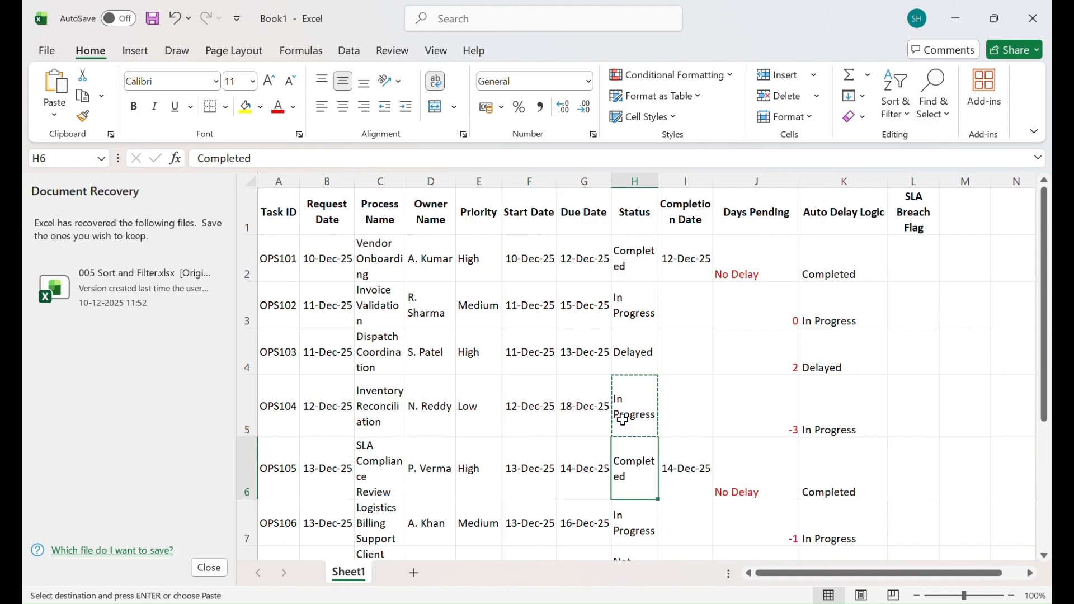
pyautogui.hotkey('ctrl', 'v')
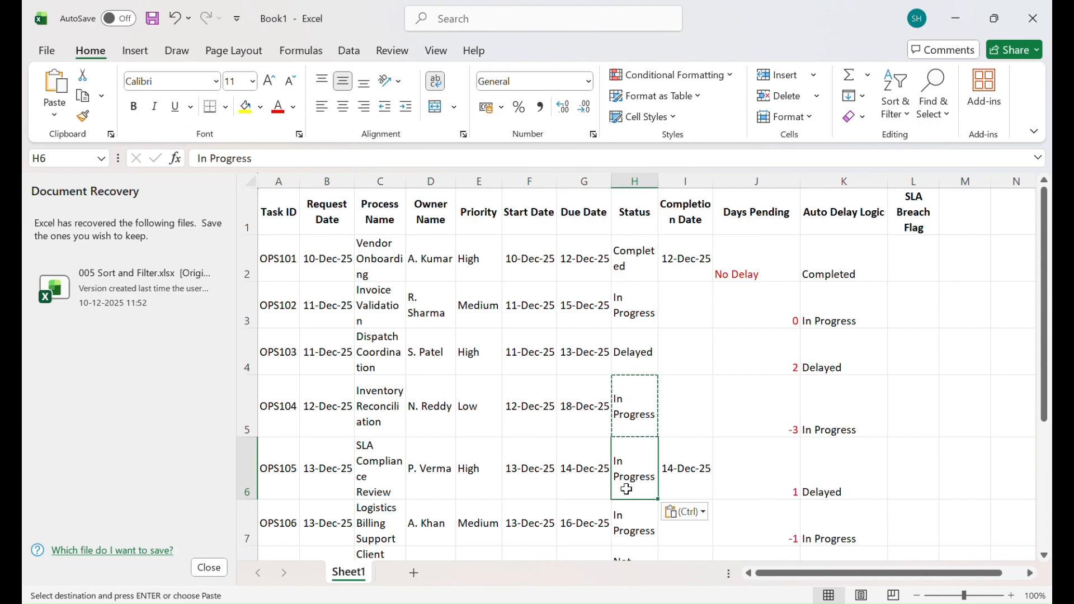
pyautogui.click(571, 485)
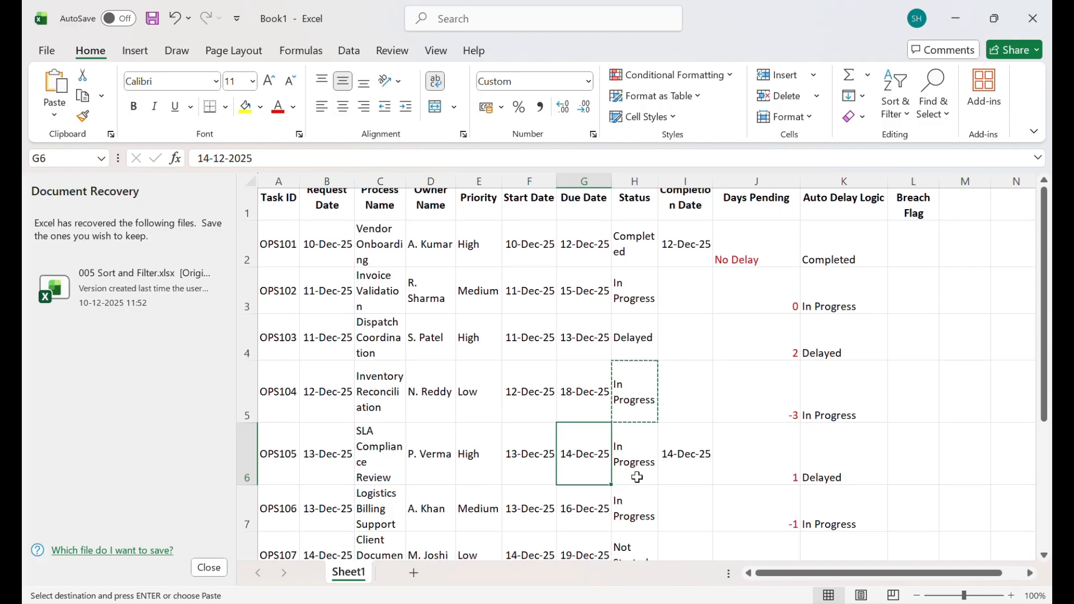
pyautogui.scroll(-1, 637, 480)
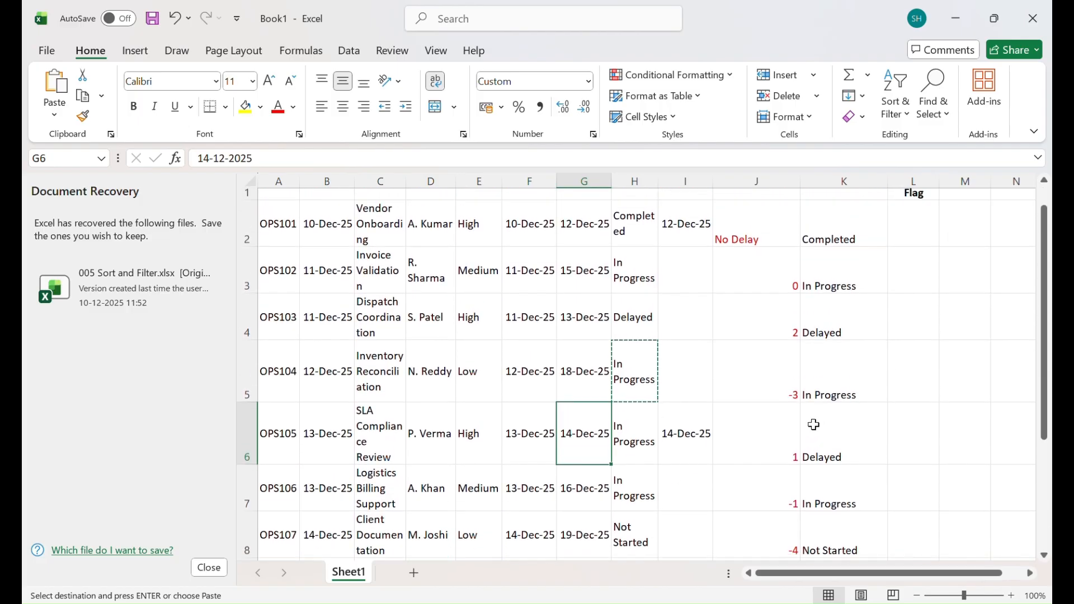
pyautogui.scroll(1, 839, 447)
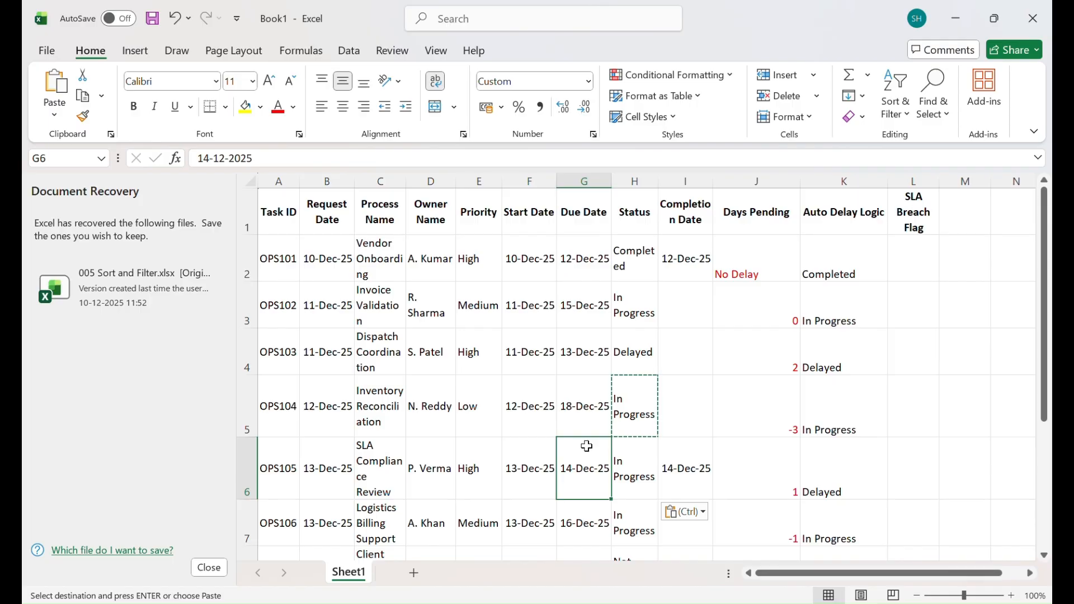
pyautogui.click(449, 22)
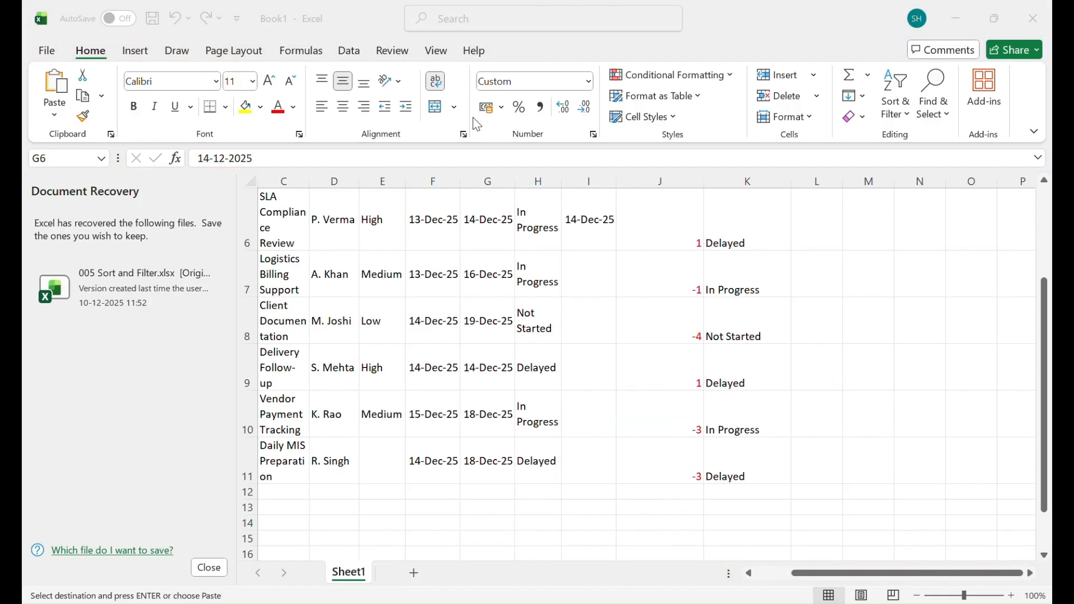
# - Change the Due Date of the Daily MIS Preparation task to 20-12-2025 to test the delay logic
pyautogui.scroll(5, 630, 395)
pyautogui.scroll(-3, 631, 395)
pyautogui.click(531, 458)
pyautogui.click(531, 457)
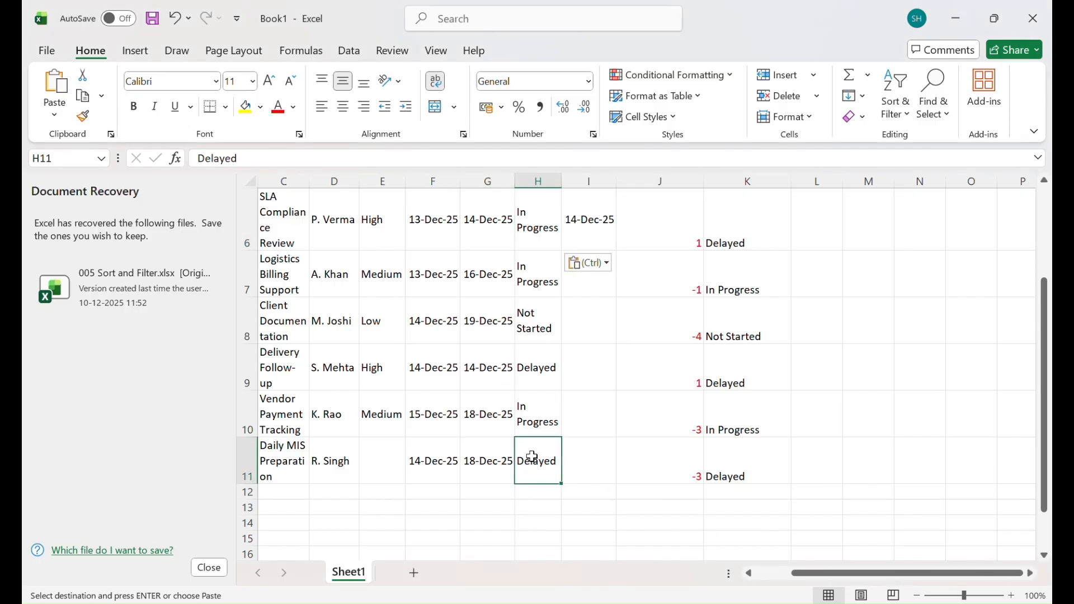
pyautogui.click(474, 462)
pyautogui.press('F2')
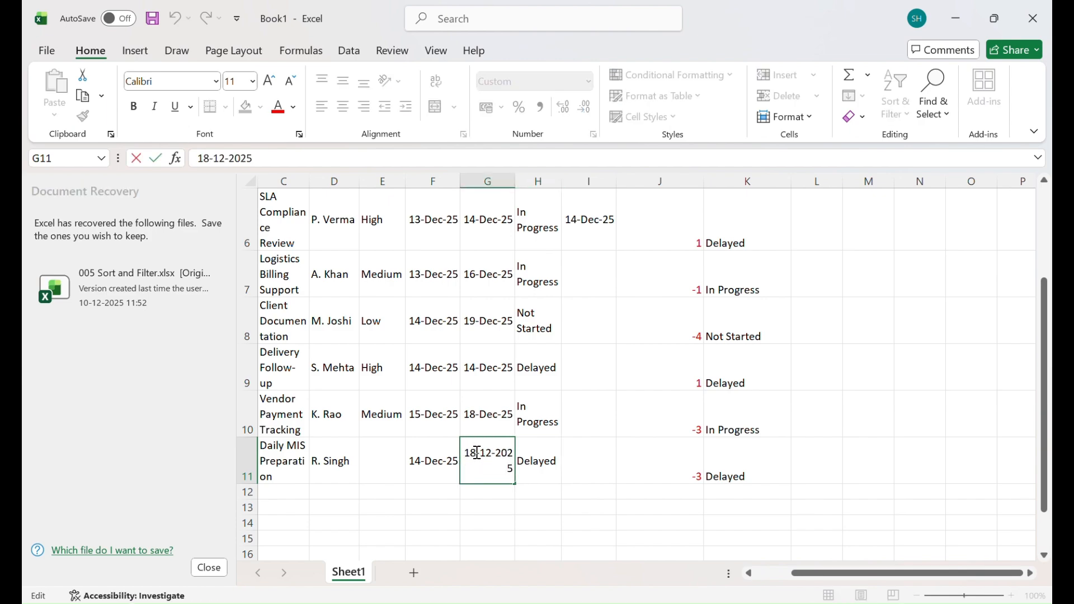
pyautogui.press('BackSpace')
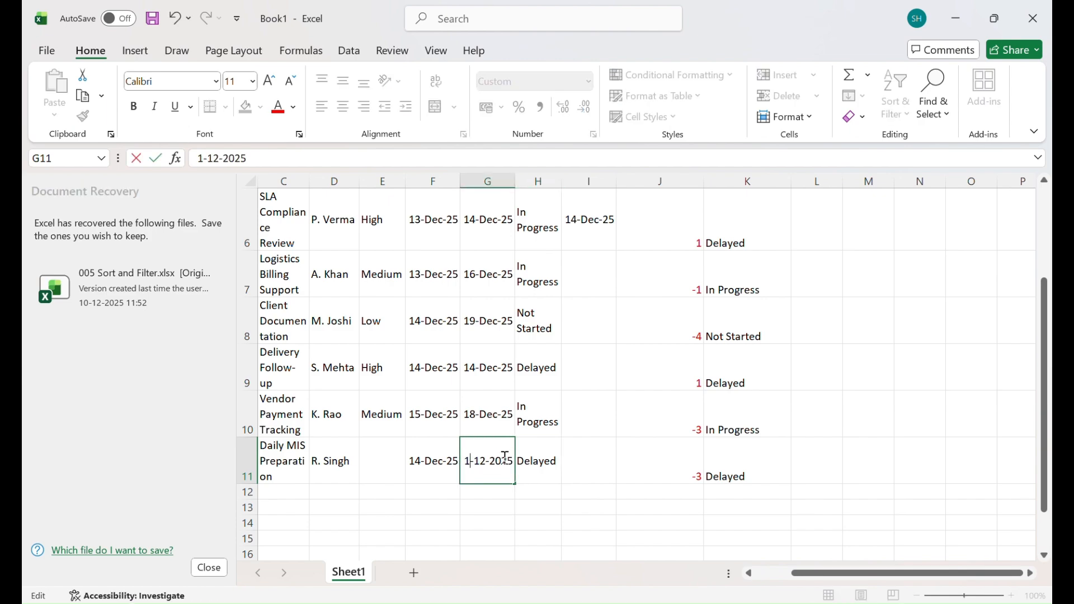
pyautogui.press('BackSpace')
pyautogui.write('20')
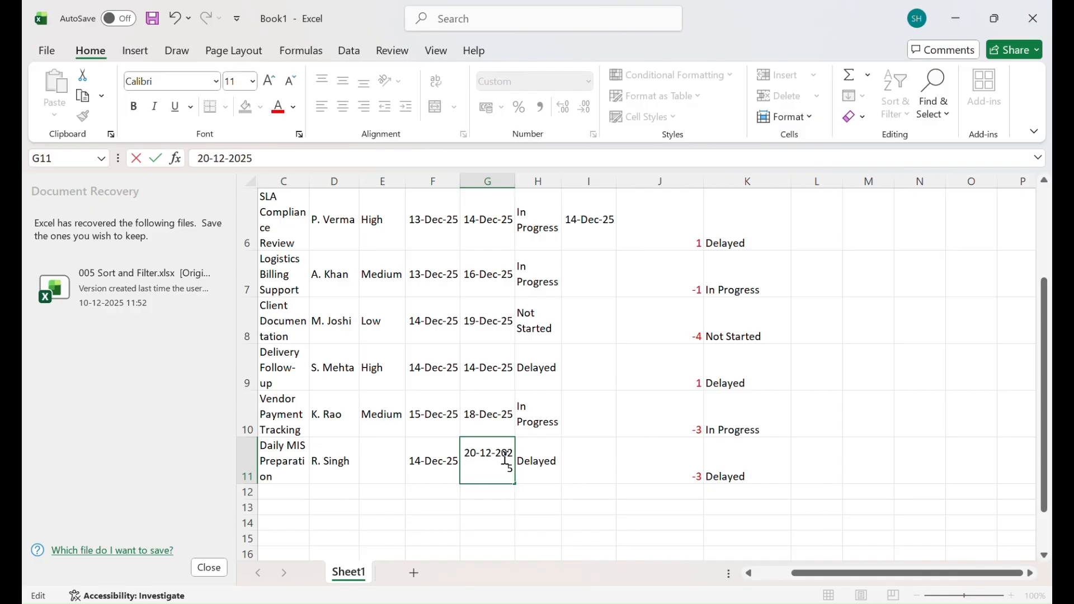
pyautogui.press('Return')
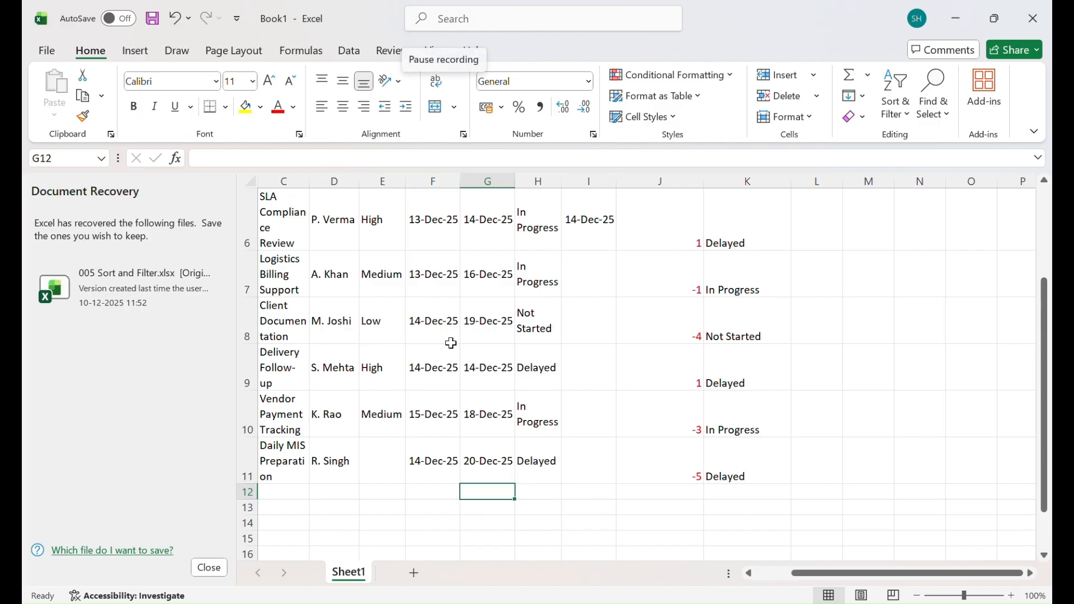
# - Set the Due Date of the Daily MIS Preparation task to 12-12-2025
pyautogui.click(487, 463)
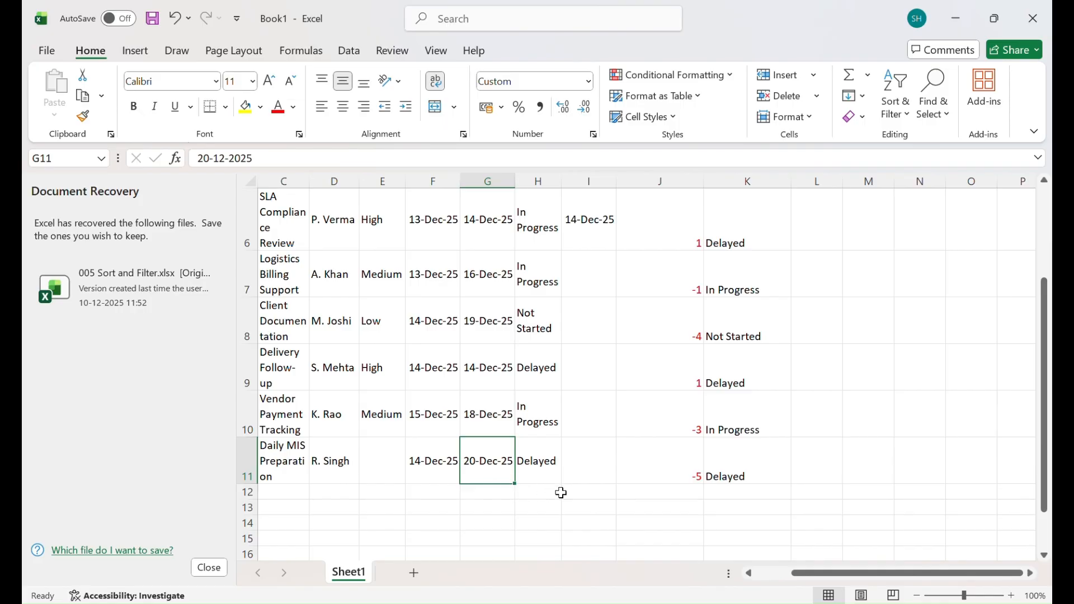
pyautogui.click(728, 458)
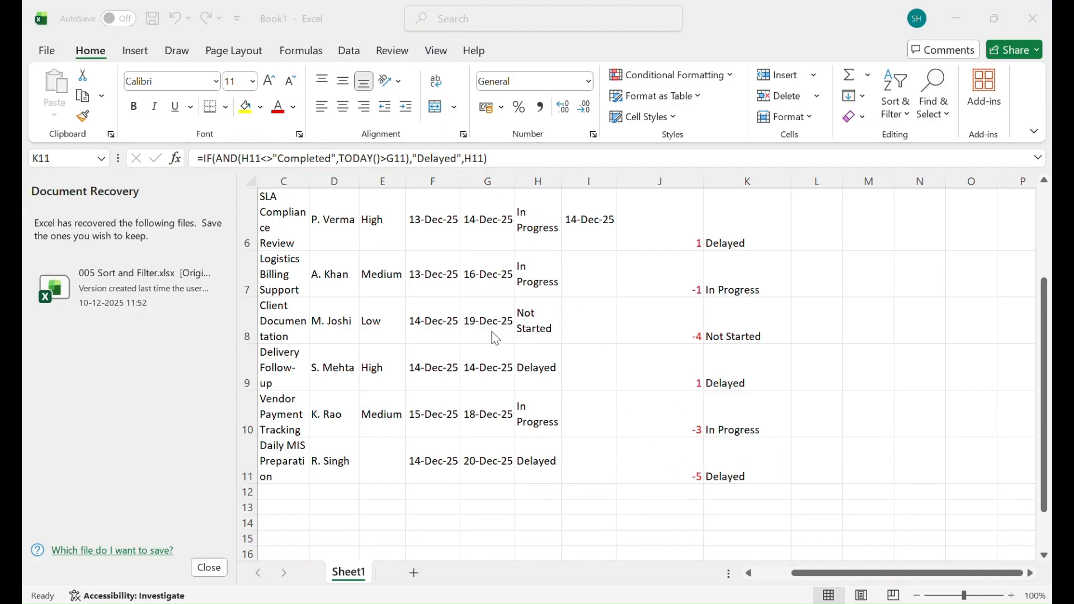
pyautogui.click(543, 411)
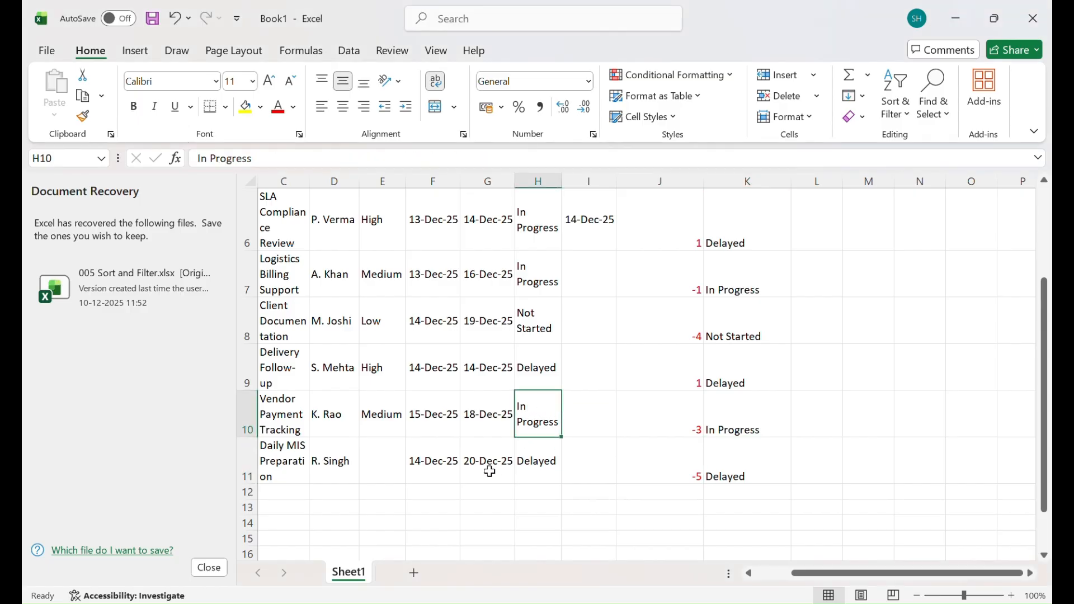
pyautogui.doubleClick(475, 462)
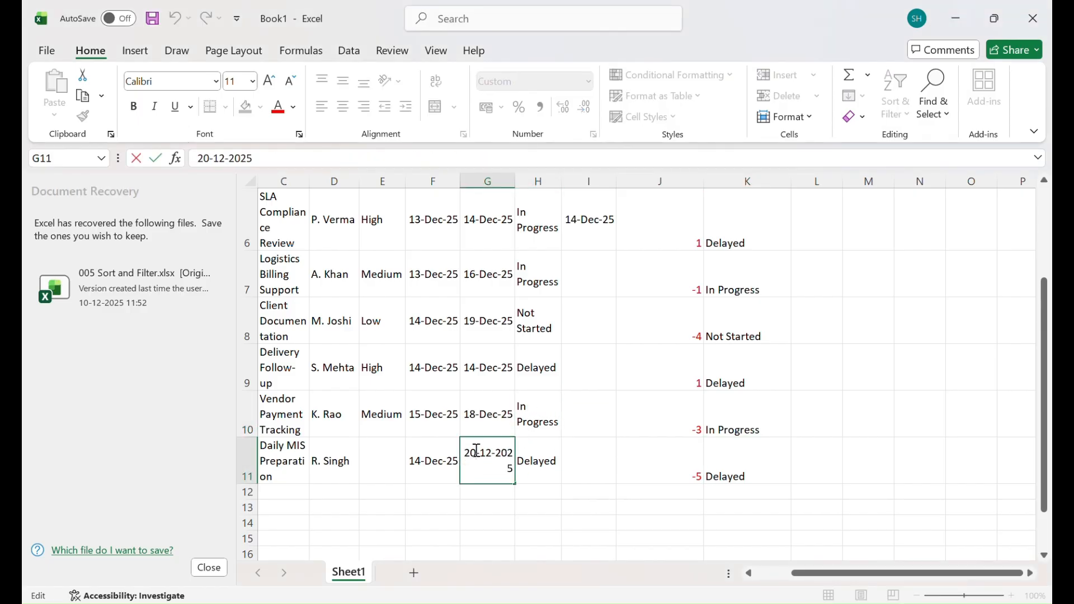
pyautogui.press('BackSpace')
pyautogui.write('1')
pyautogui.press('Return')
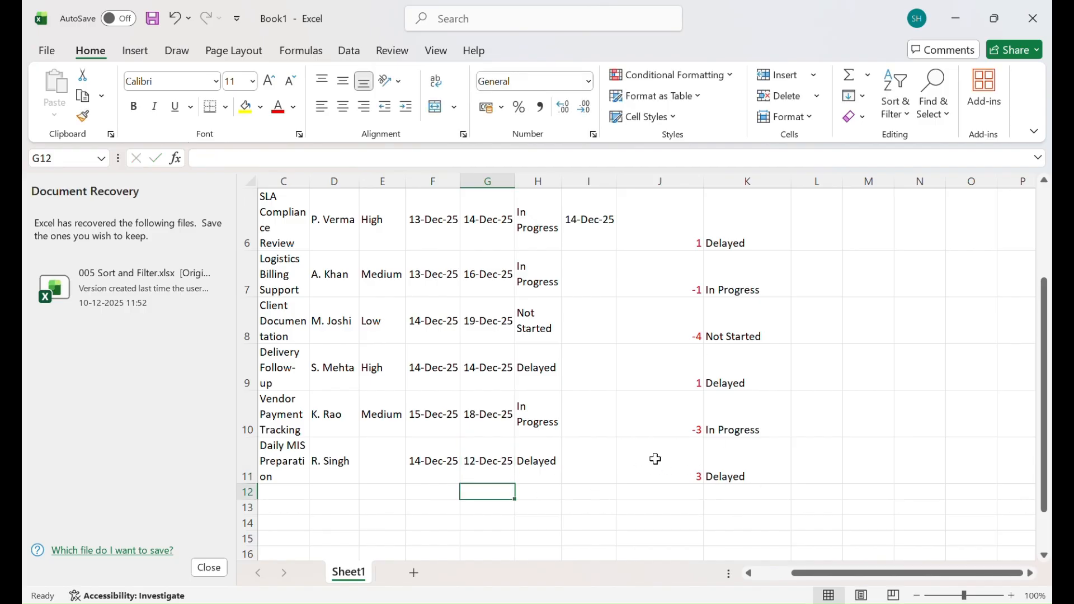
# - Begin an IF formula in cell L2, the first cell of the SLA Breach Flag column
pyautogui.scroll(1, 662, 460)
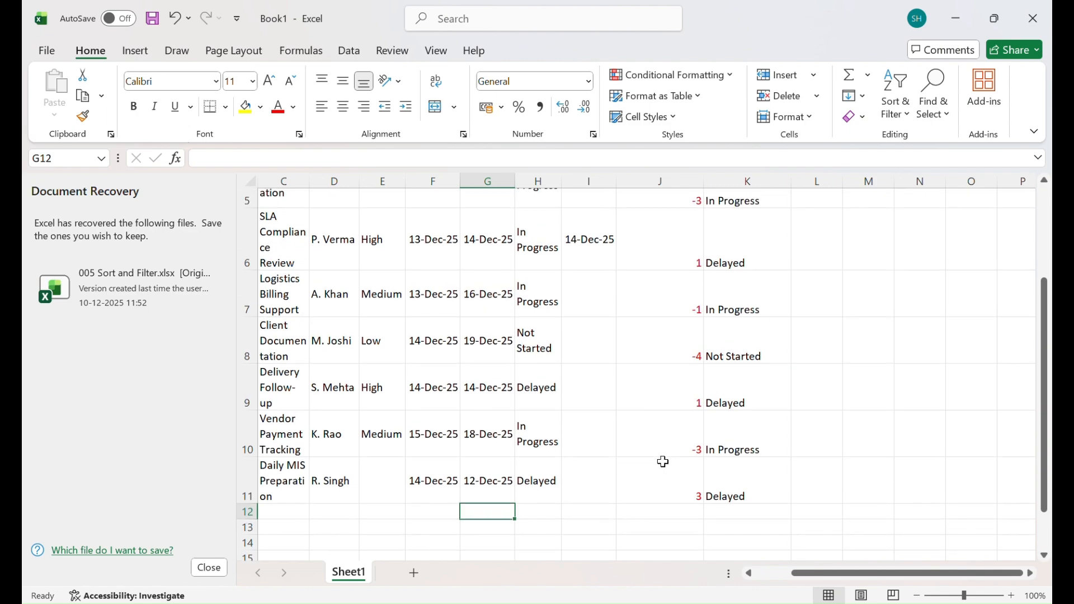
pyautogui.scroll(3, 662, 460)
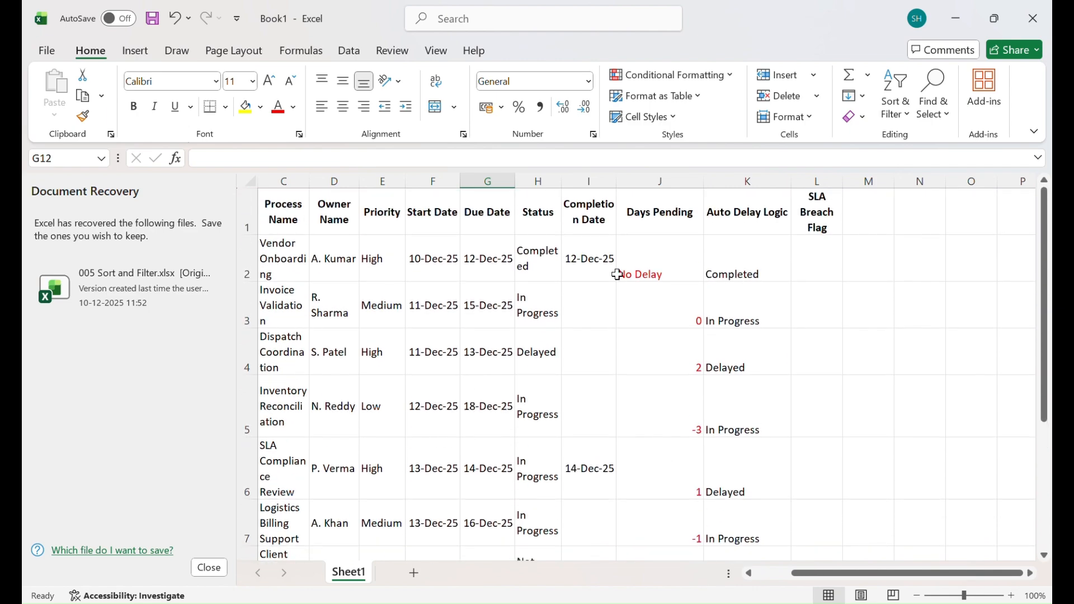
pyautogui.scroll(-3, 749, 446)
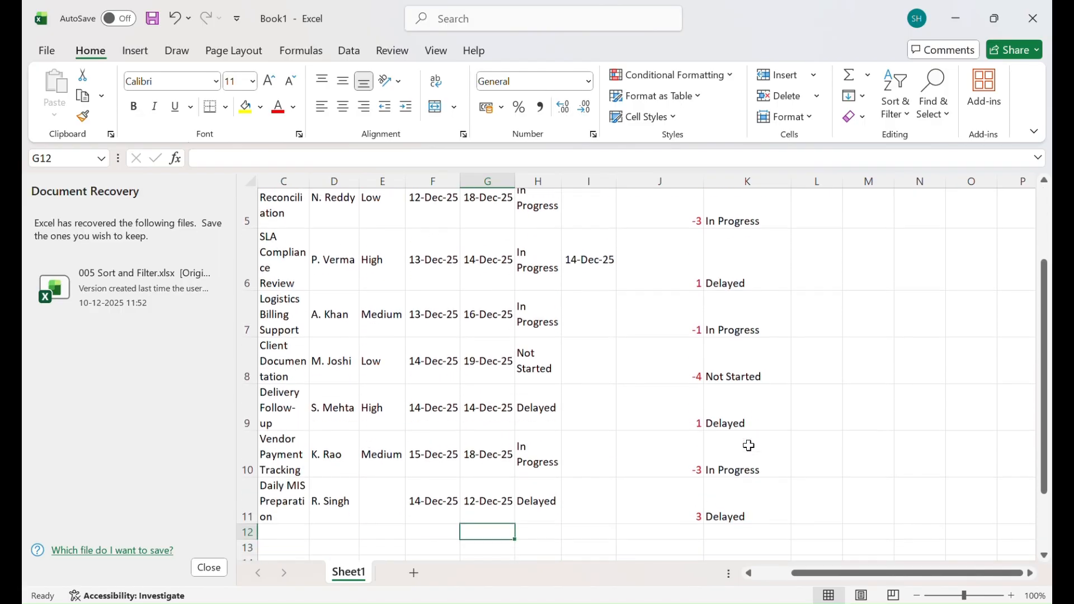
pyautogui.click(719, 448)
pyautogui.scroll(3, 714, 460)
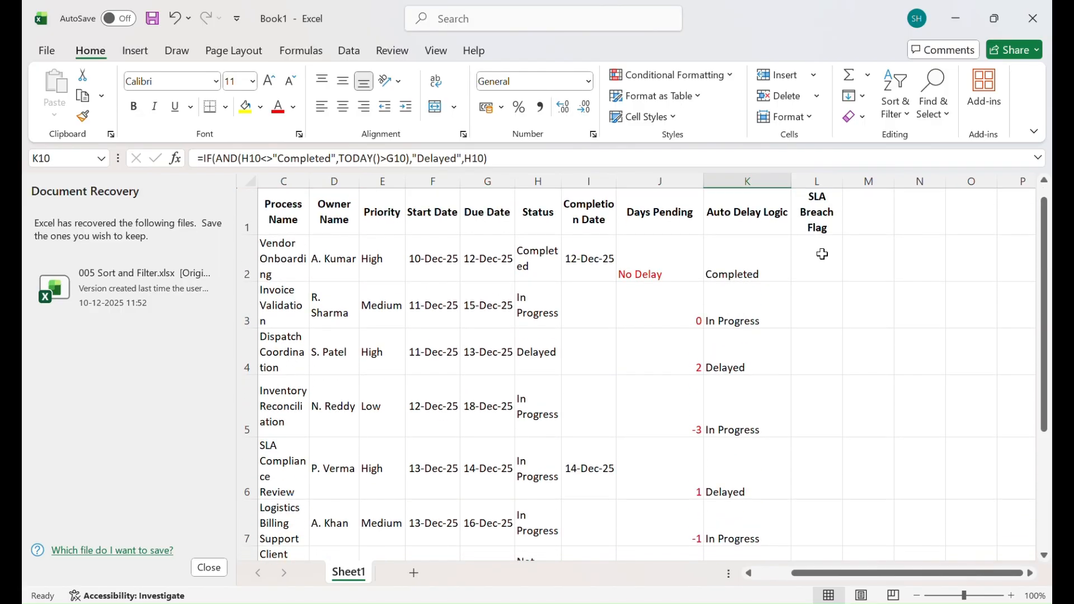
pyautogui.click(822, 251)
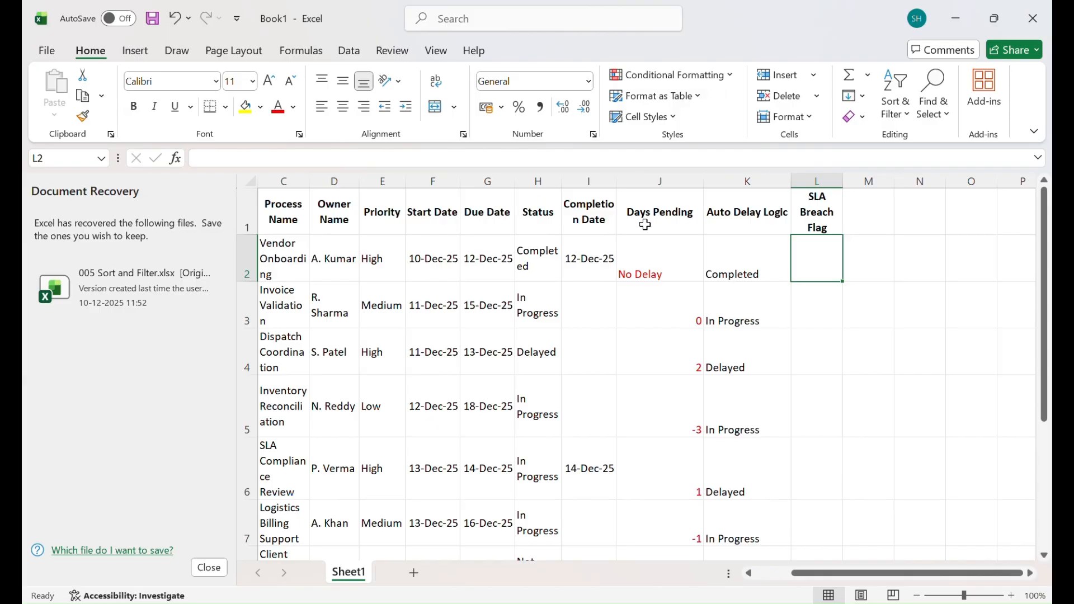
pyautogui.click(442, 32)
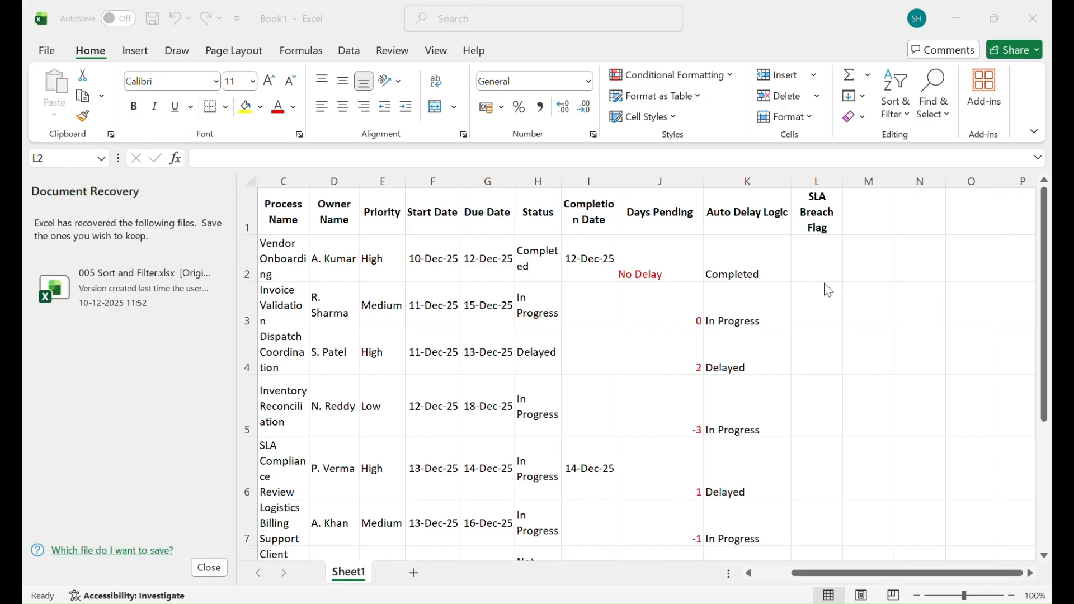
pyautogui.click(800, 241)
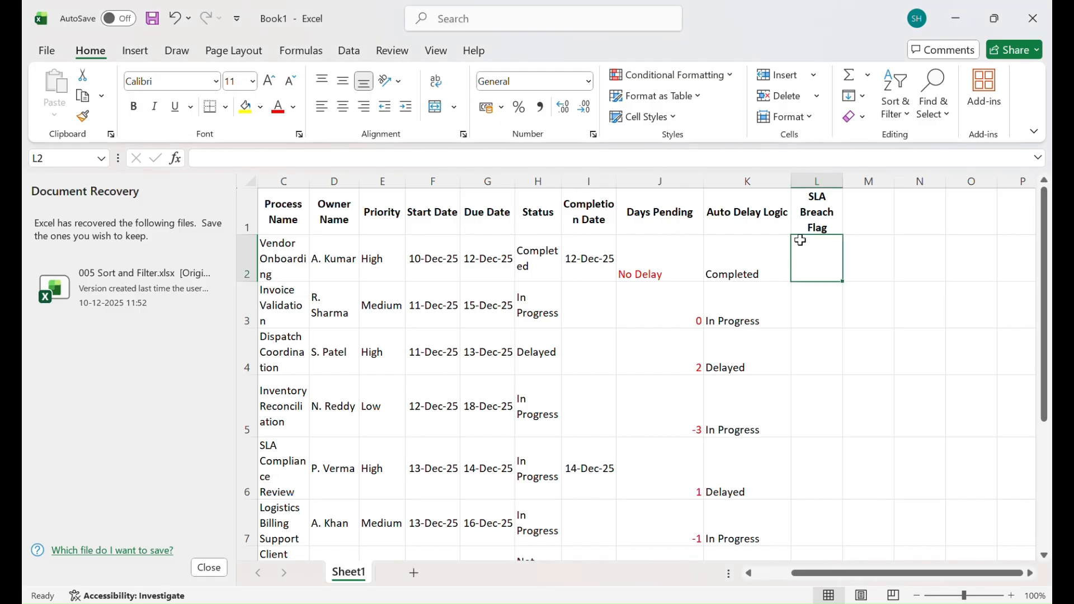
pyautogui.write('=if')
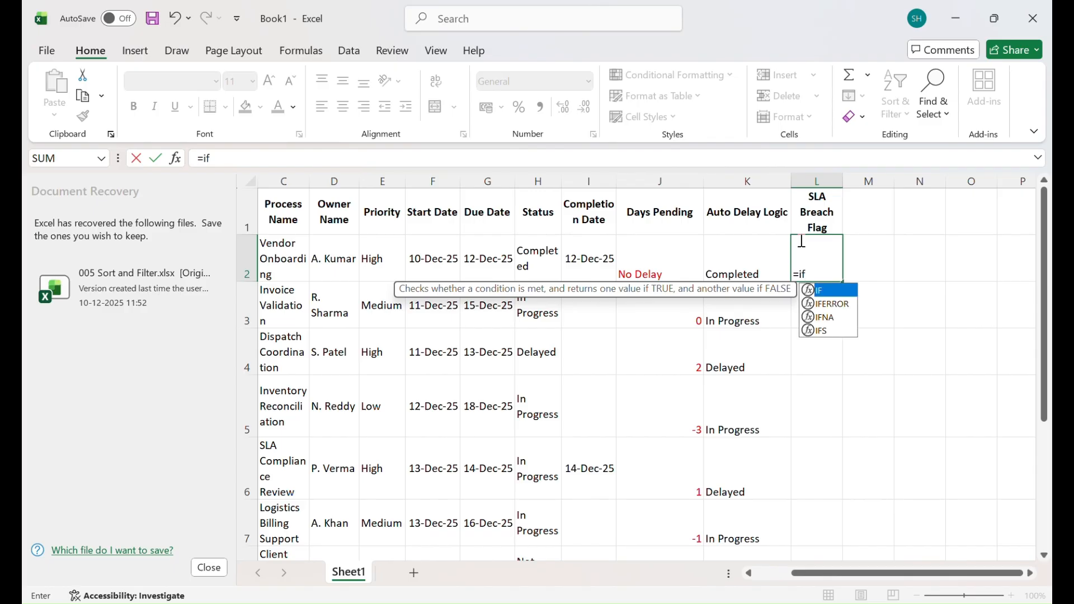
pyautogui.press('Tab')
pyautogui.click(446, 29)
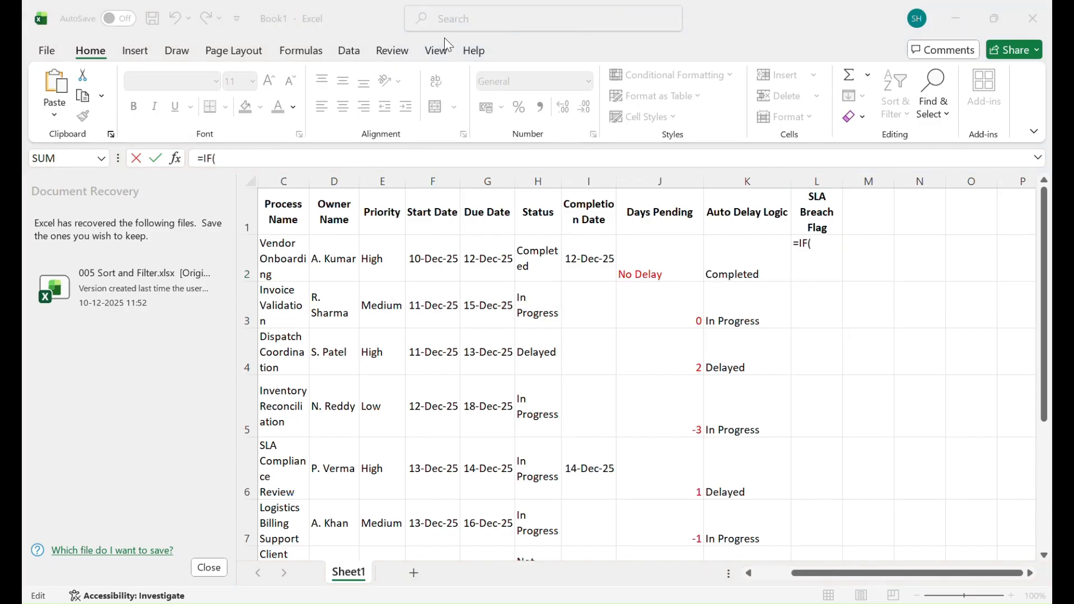
pyautogui.click(640, 272)
pyautogui.click(637, 270)
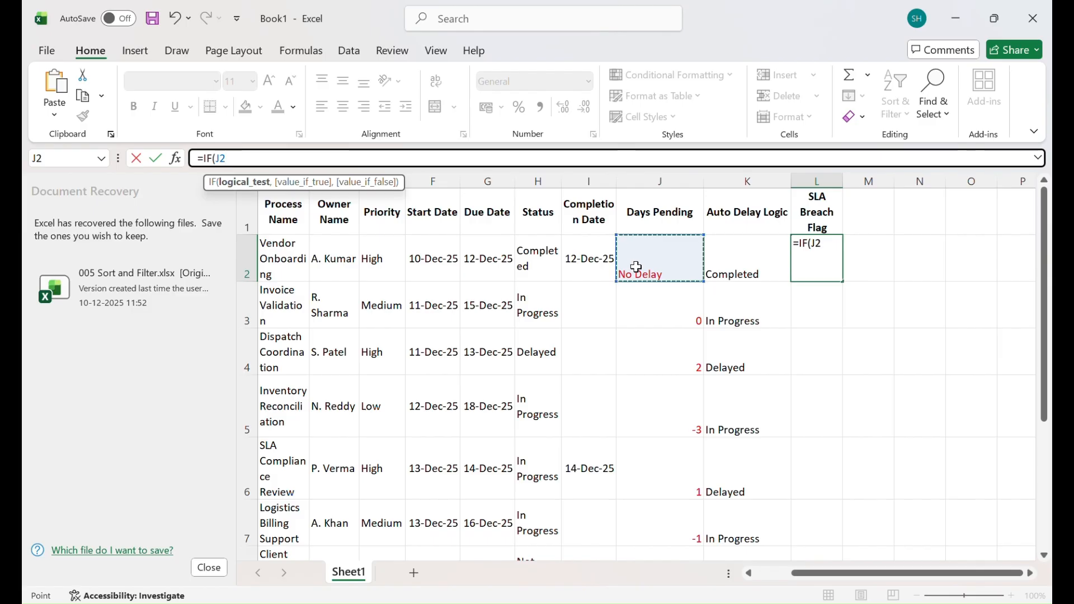
pyautogui.write('>')
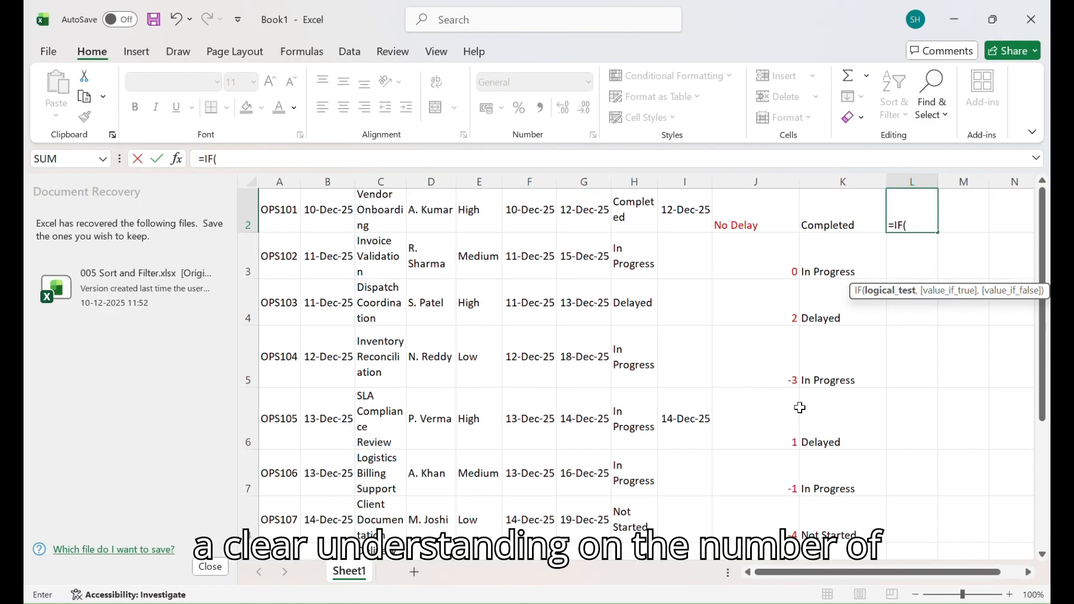
# - Build the L2 formula's test as J2 less than a nested IF that returns 2 when priority E2 is "High"
pyautogui.scroll(-3, 800, 408)
pyautogui.scroll(-3, 800, 408)
pyautogui.scroll(6, 800, 408)
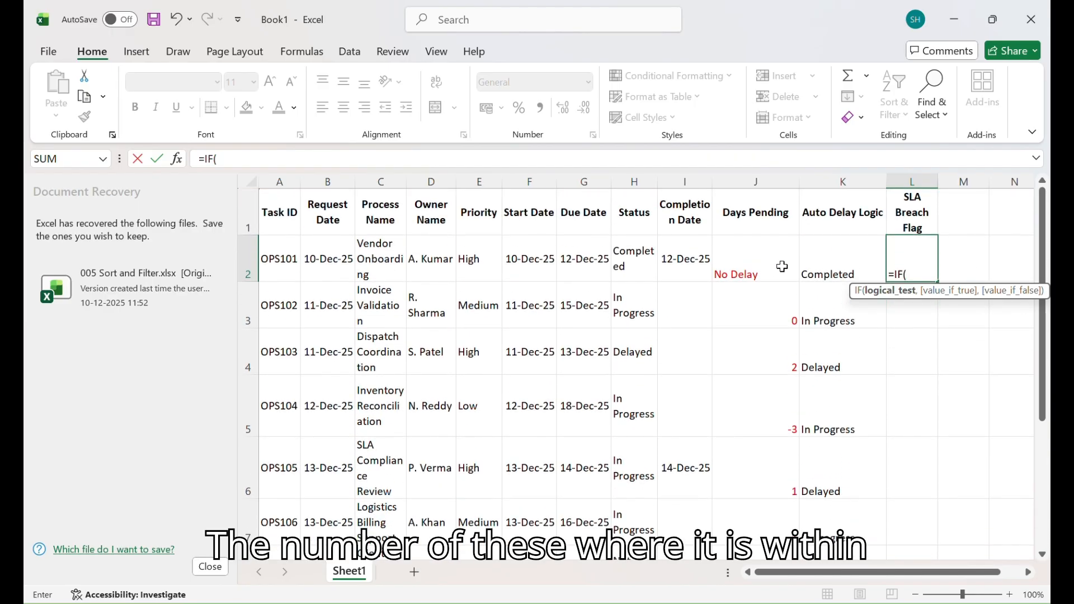
pyautogui.click(731, 237)
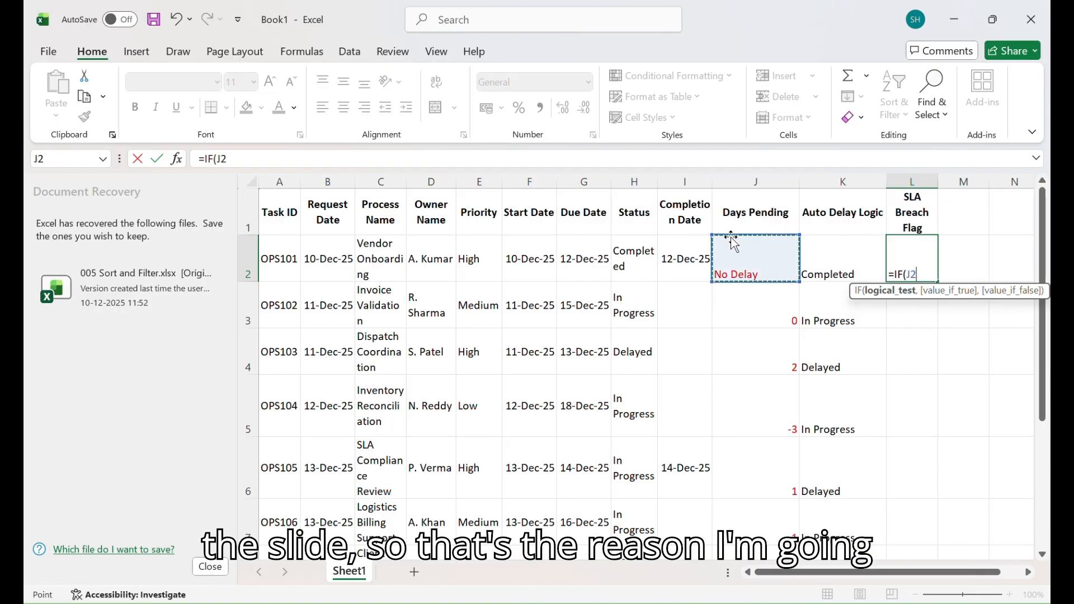
pyautogui.write('<')
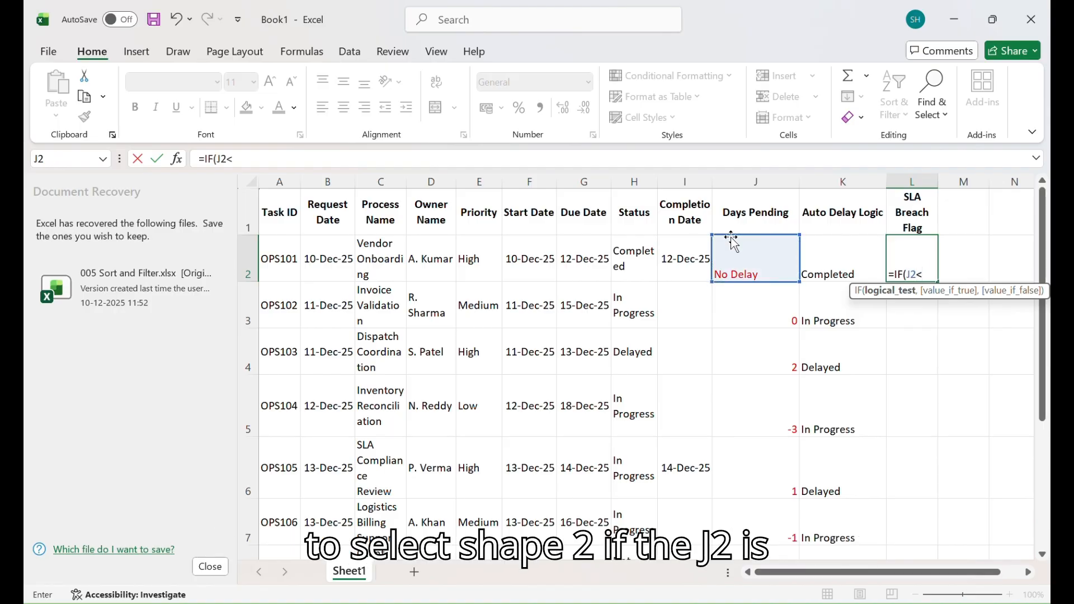
pyautogui.write('IF(')
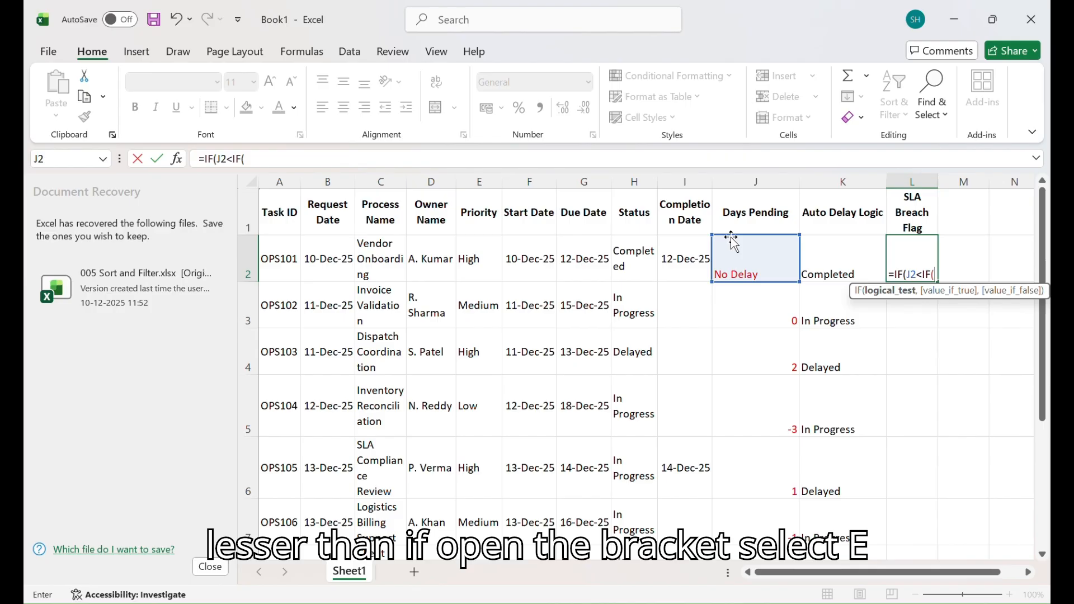
pyautogui.click(479, 259)
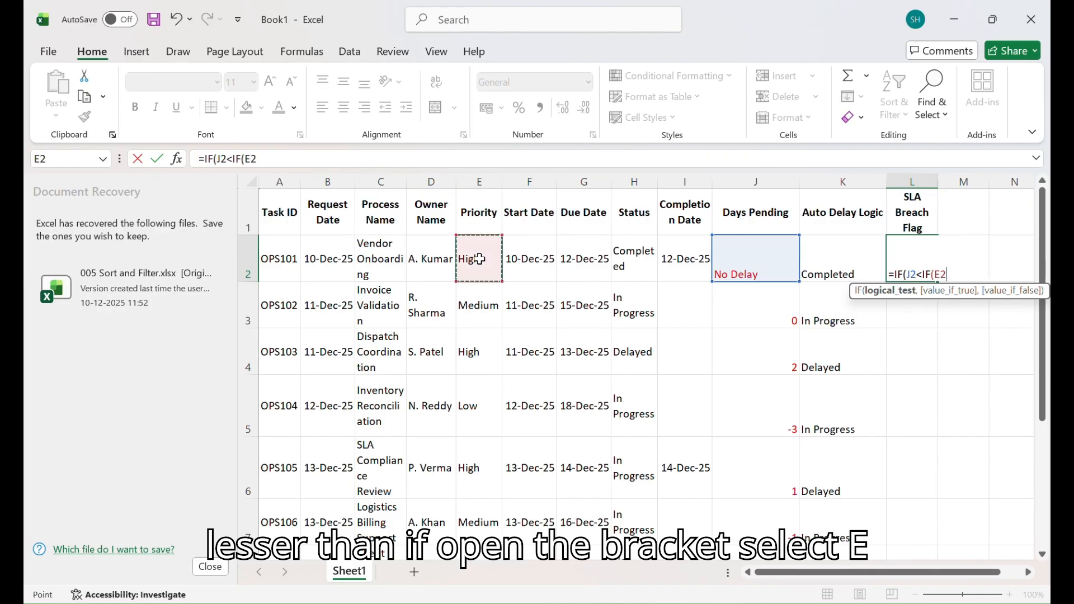
pyautogui.write('="High')
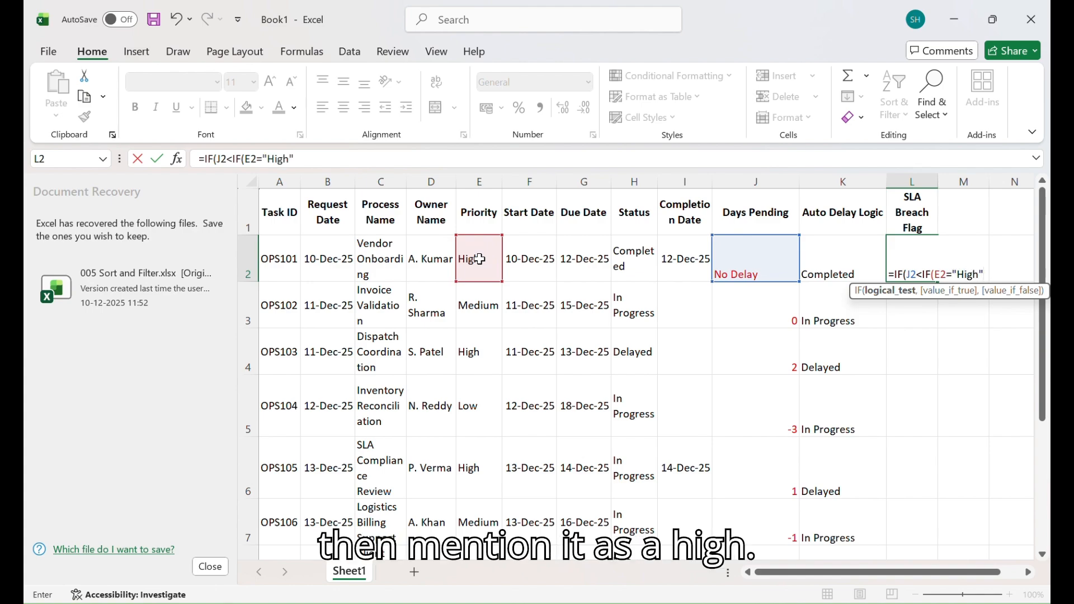
pyautogui.write(',')
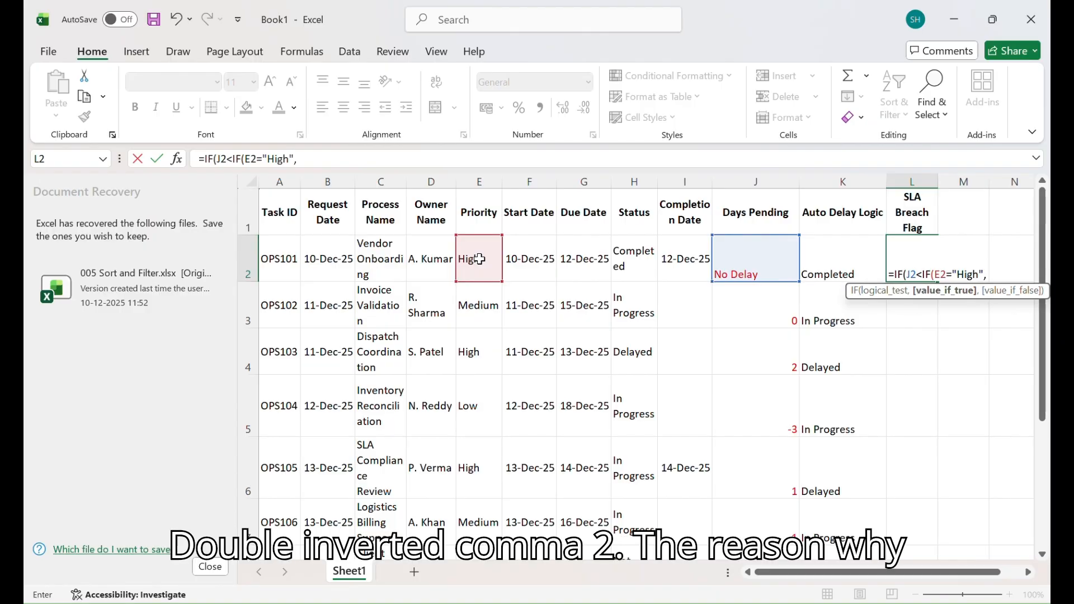
pyautogui.write('2,')
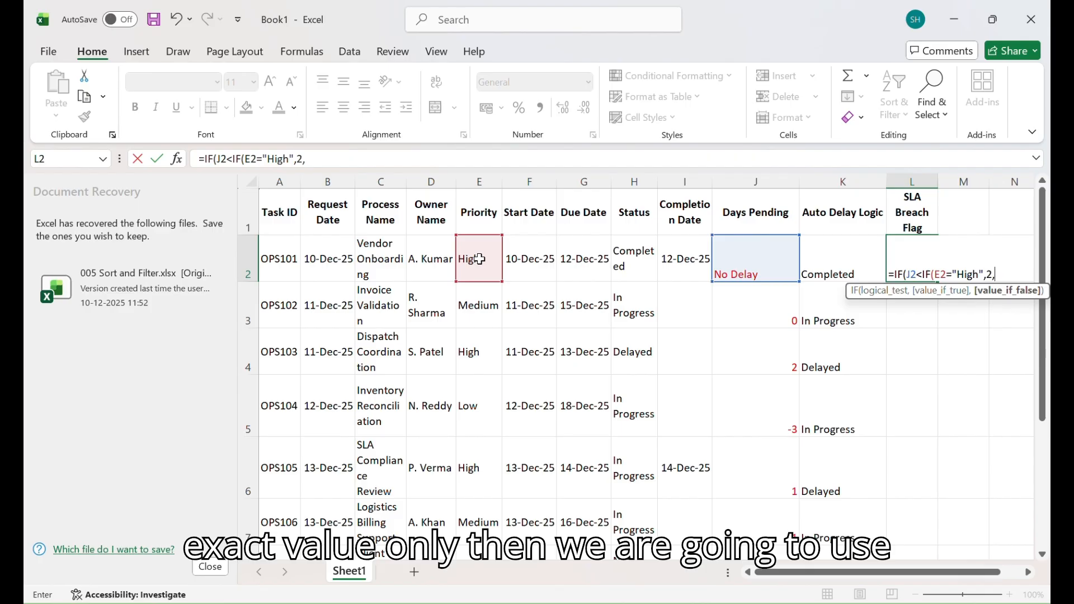
# - Add a nested IF to the L2 formula that returns 4 when E2 equals "Medium"
pyautogui.write('IF(')
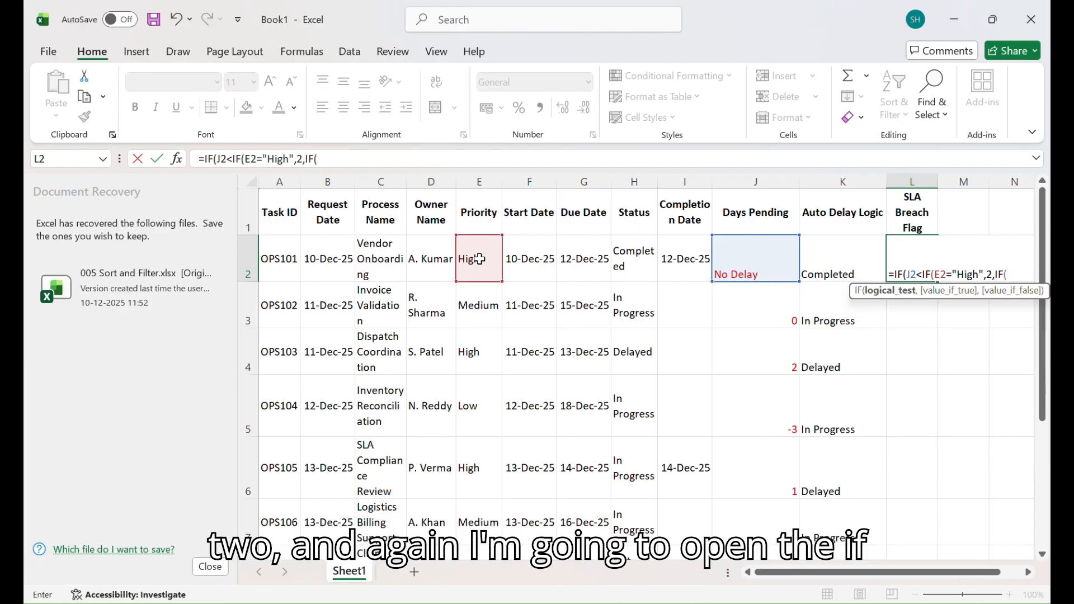
pyautogui.click(479, 259)
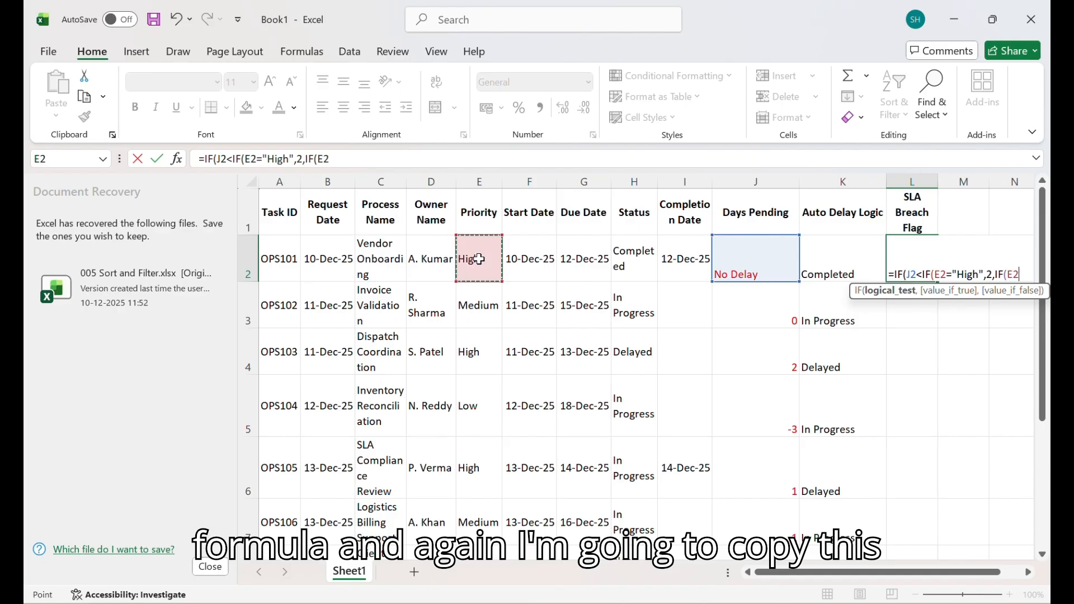
pyautogui.write('="Medium')
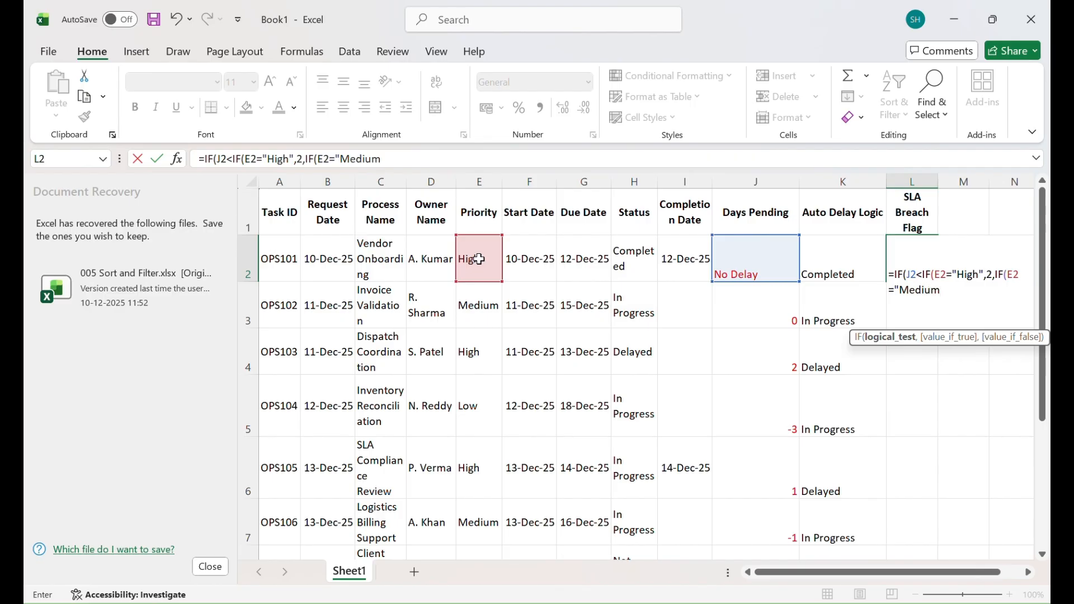
pyautogui.write('",')
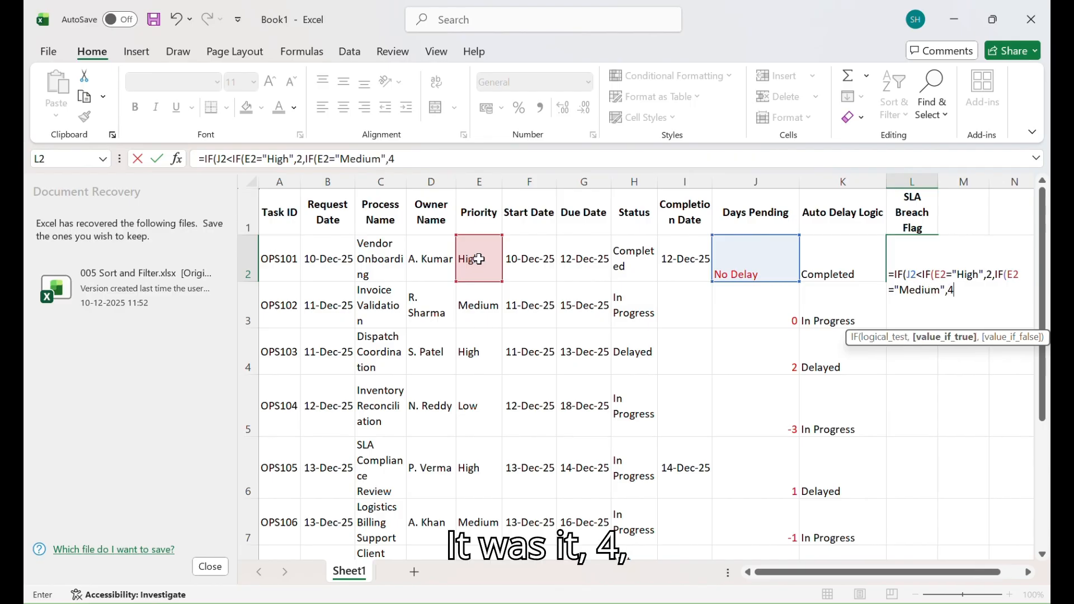
pyautogui.write('4,')
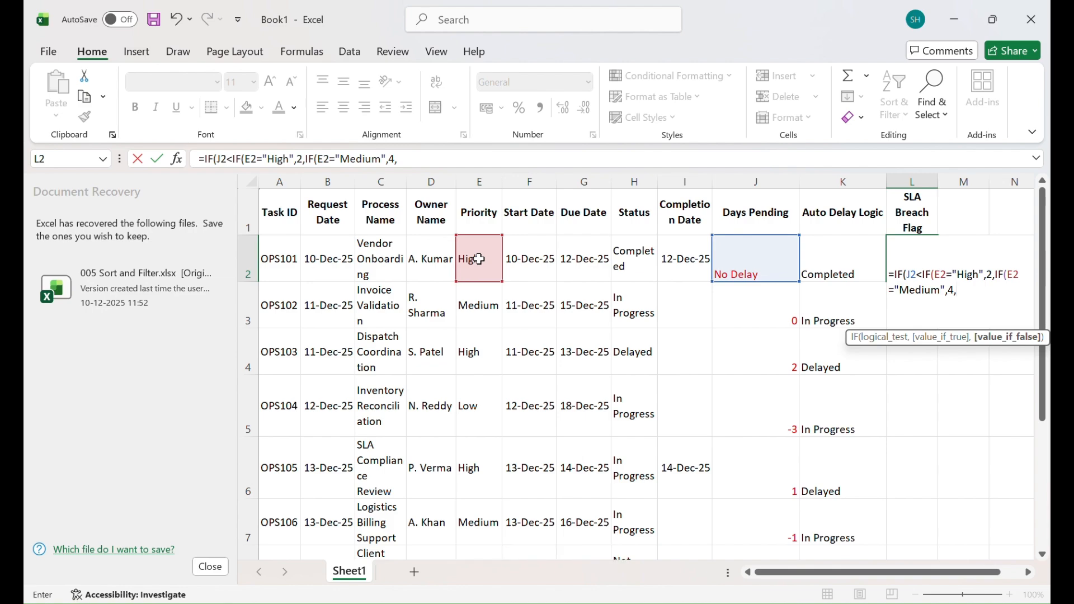
# - Add a third nested IF returning 6 when E2 equals "Low" and otherwise 0, and close all three nested IFs
pyautogui.write('IF(')
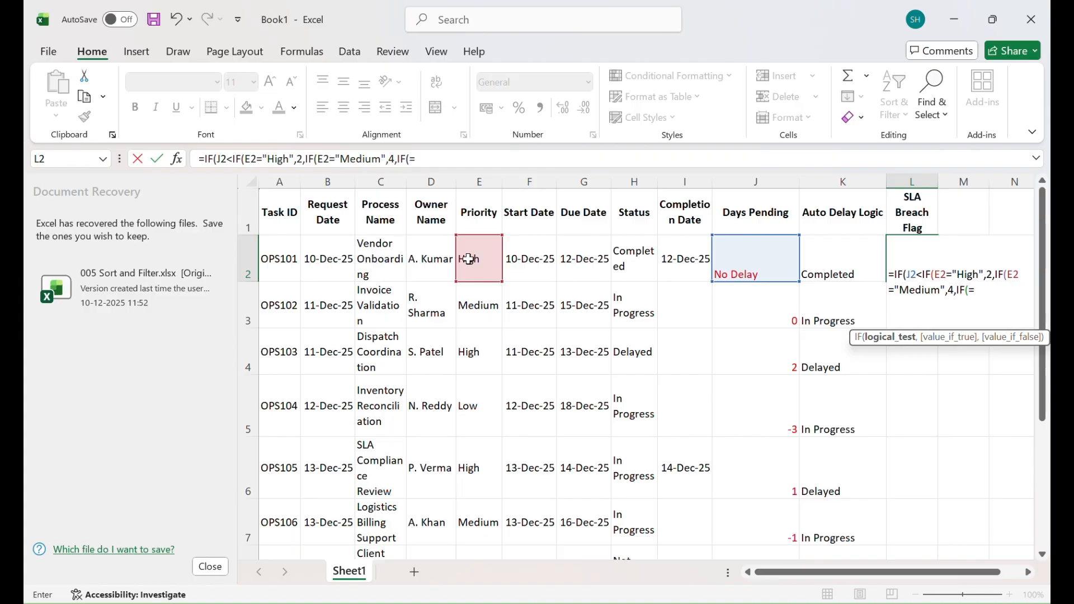
pyautogui.click(469, 259)
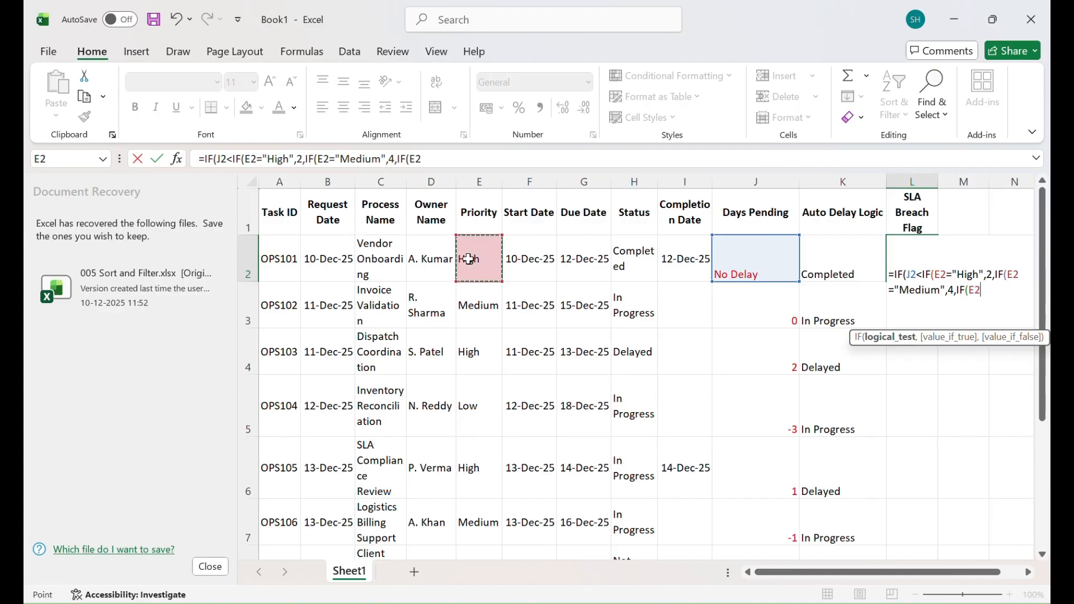
pyautogui.write('=')
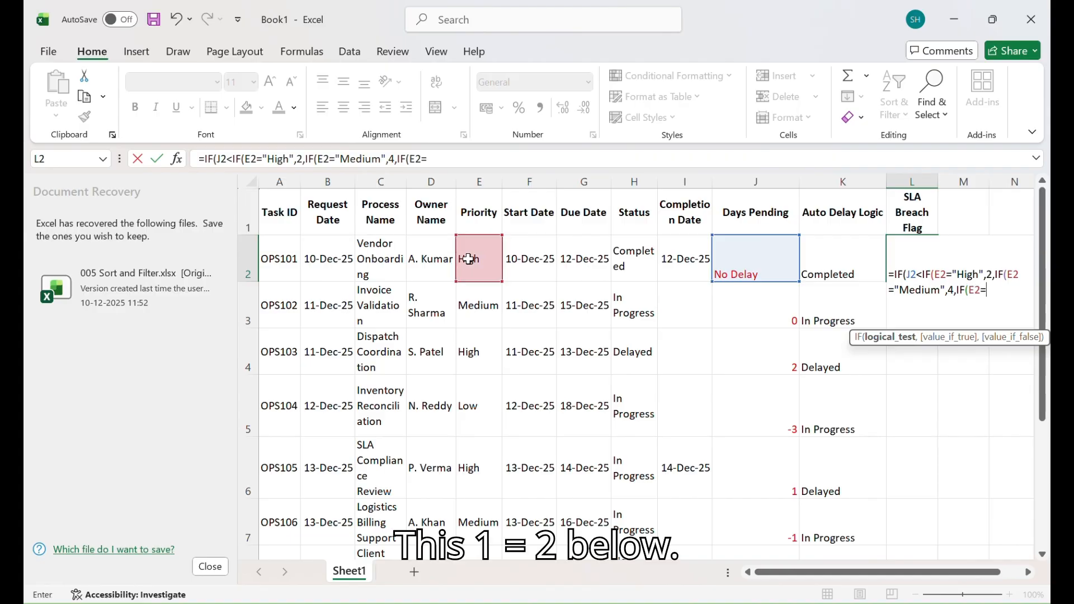
pyautogui.write('"Low')
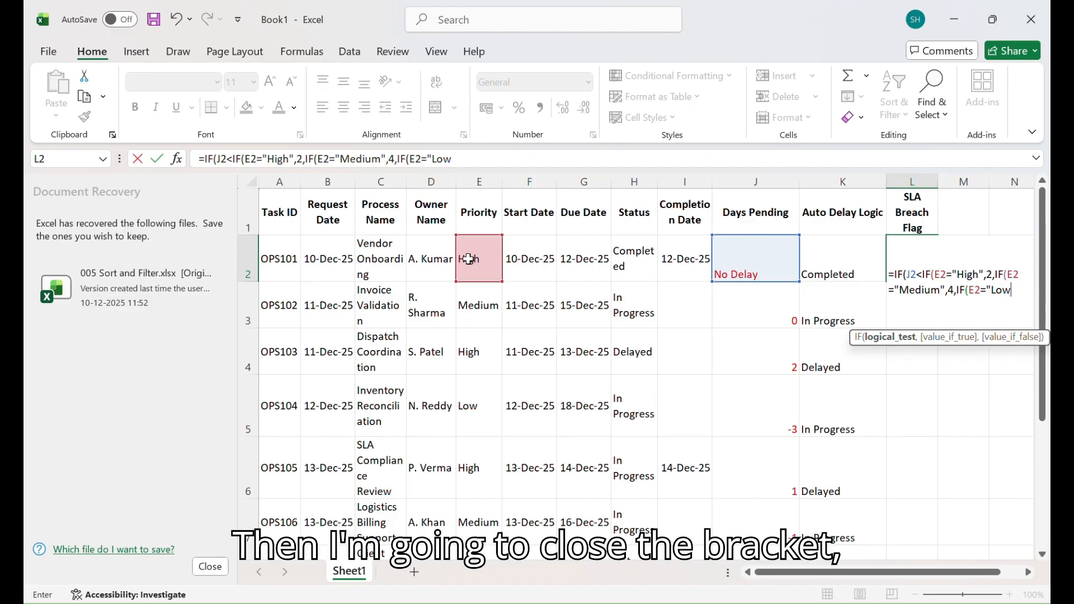
pyautogui.write('"')
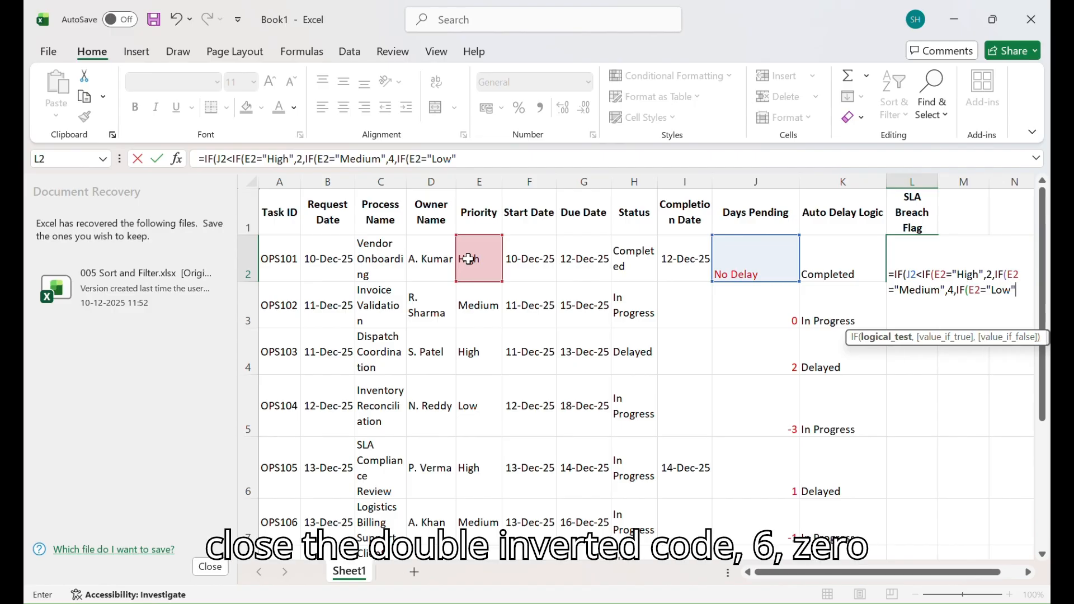
pyautogui.write(',6,')
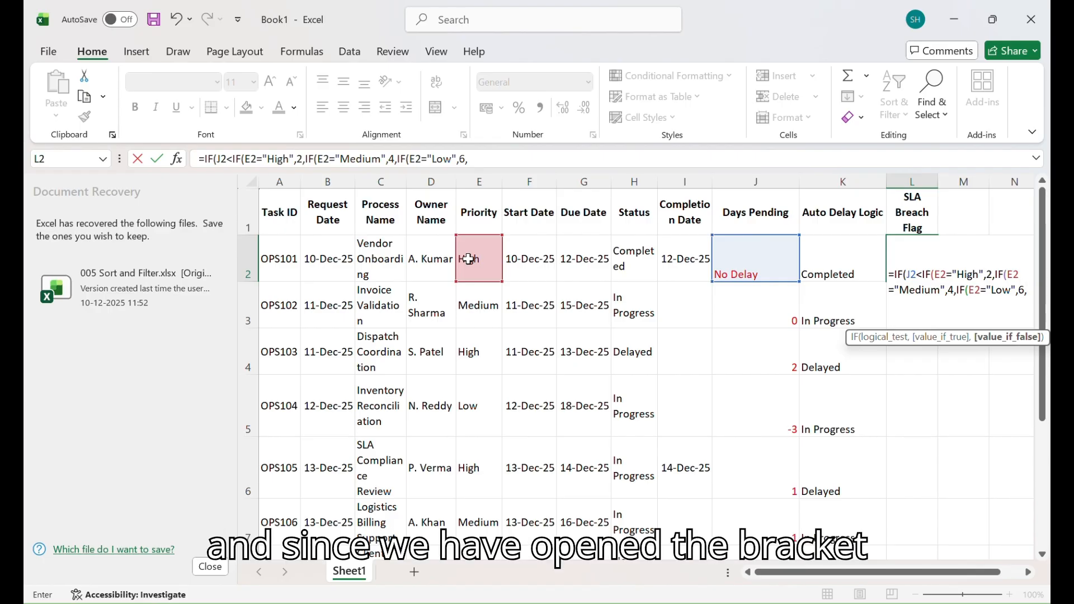
pyautogui.write('0))')
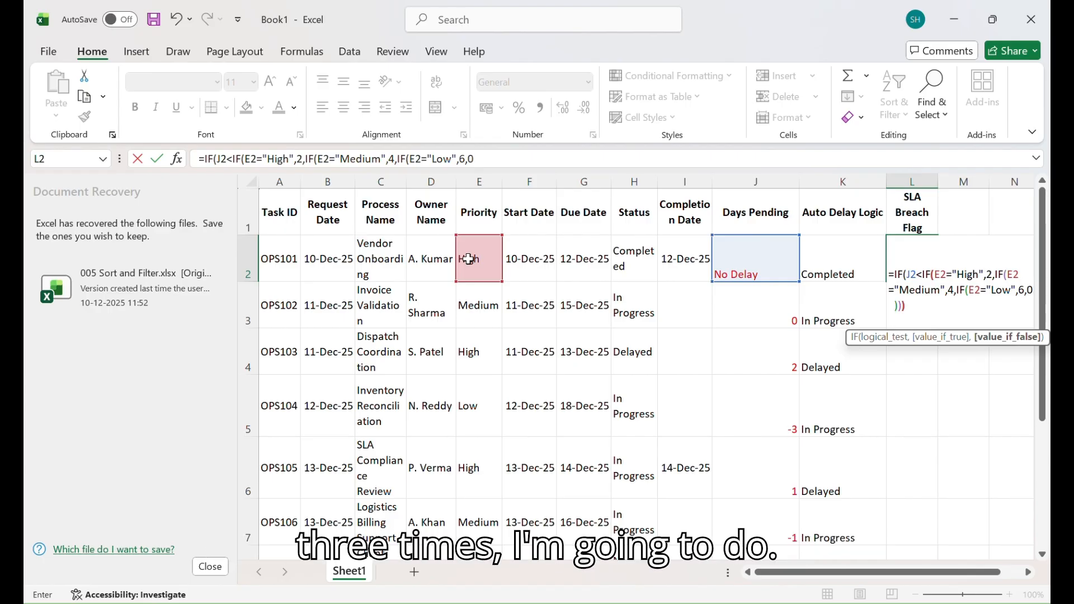
pyautogui.write('),')
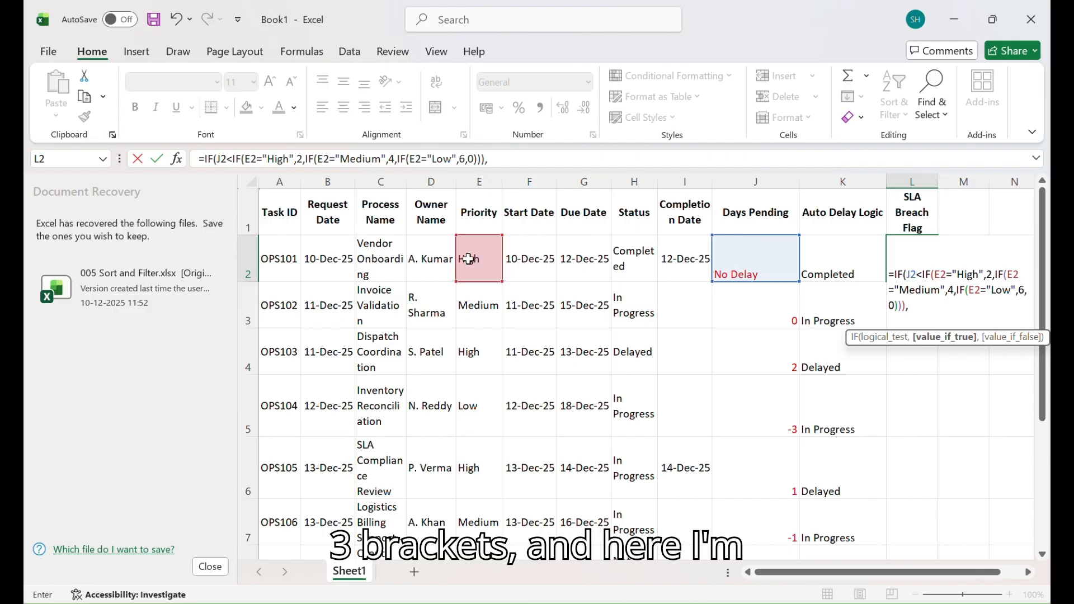
# - Finish the L2 formula with "Ok" as the true result and "Breached" as the false result, and enter it
pyautogui.write('"Ok",')
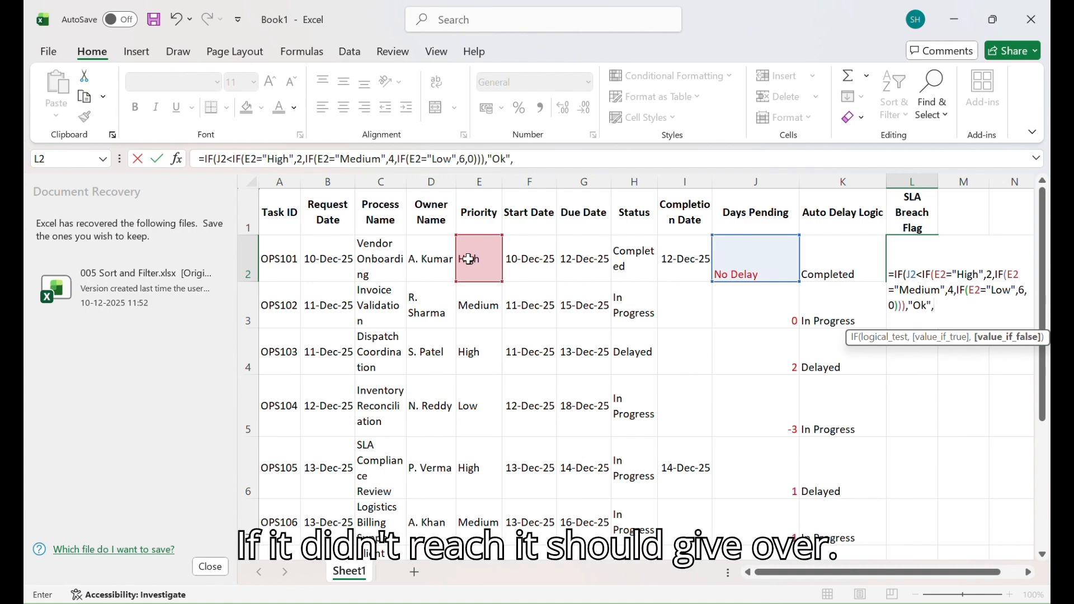
pyautogui.write('"')
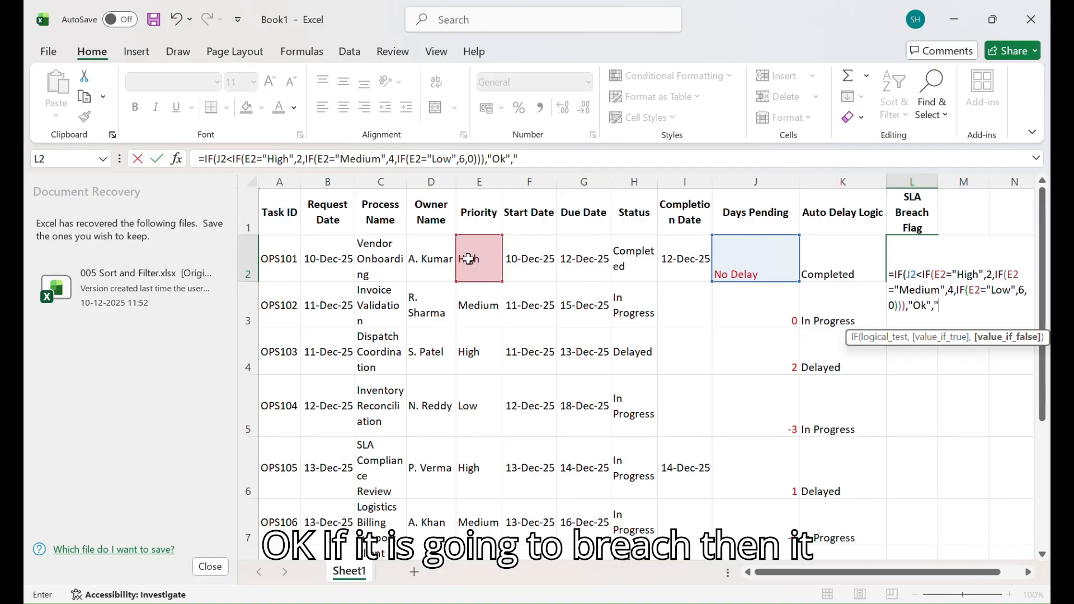
pyautogui.write('Breached"')
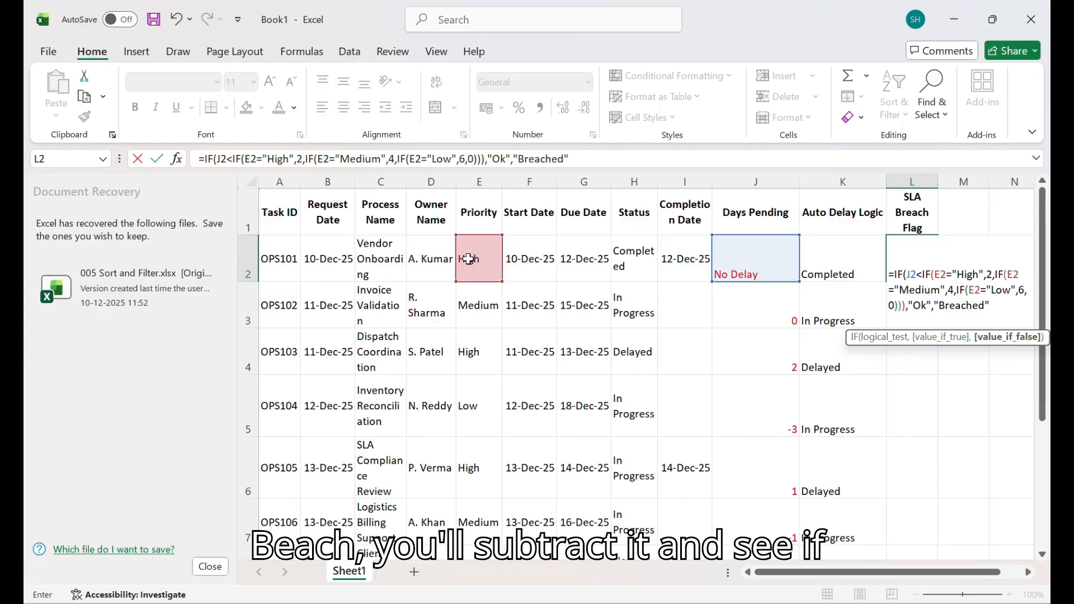
pyautogui.press('Return')
pyautogui.press('Return')
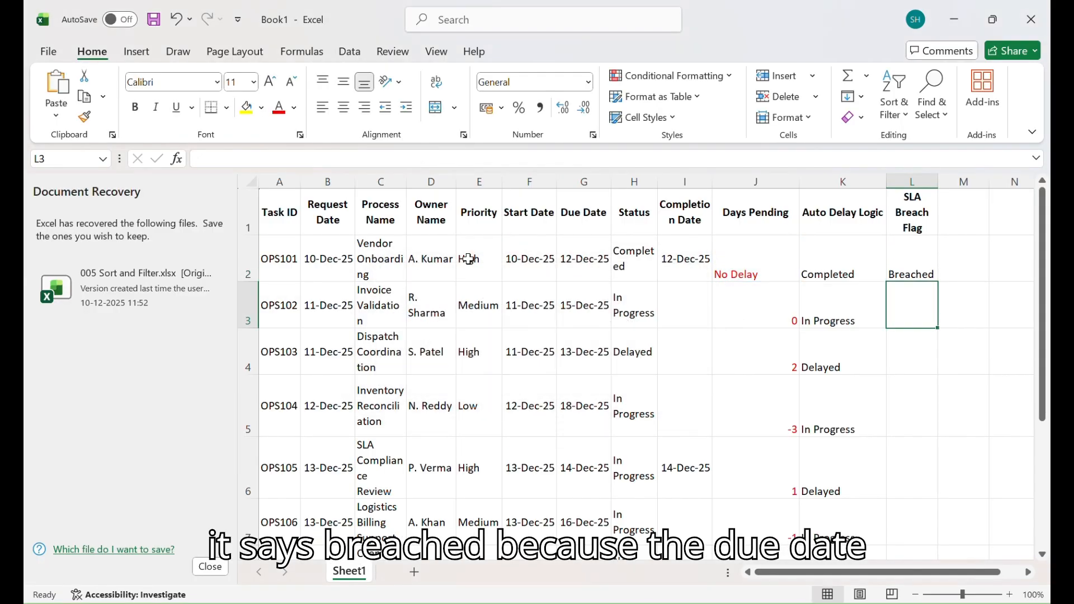
# - Change the Due Date of task OPS101 to 15-12-2025 to test the SLA Breach Flag formula
pyautogui.click(918, 268)
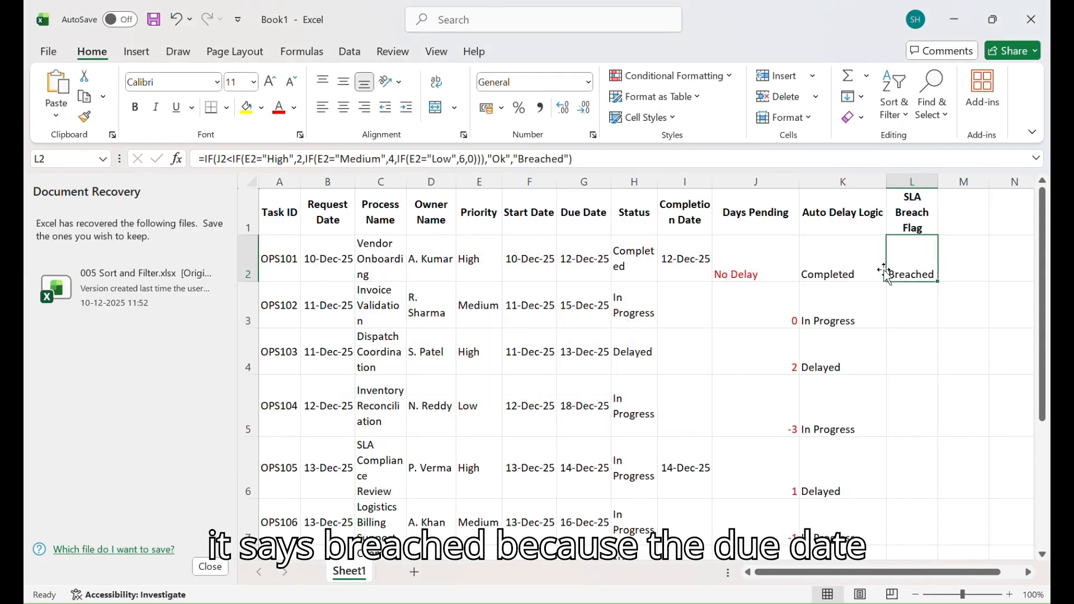
pyautogui.click(582, 264)
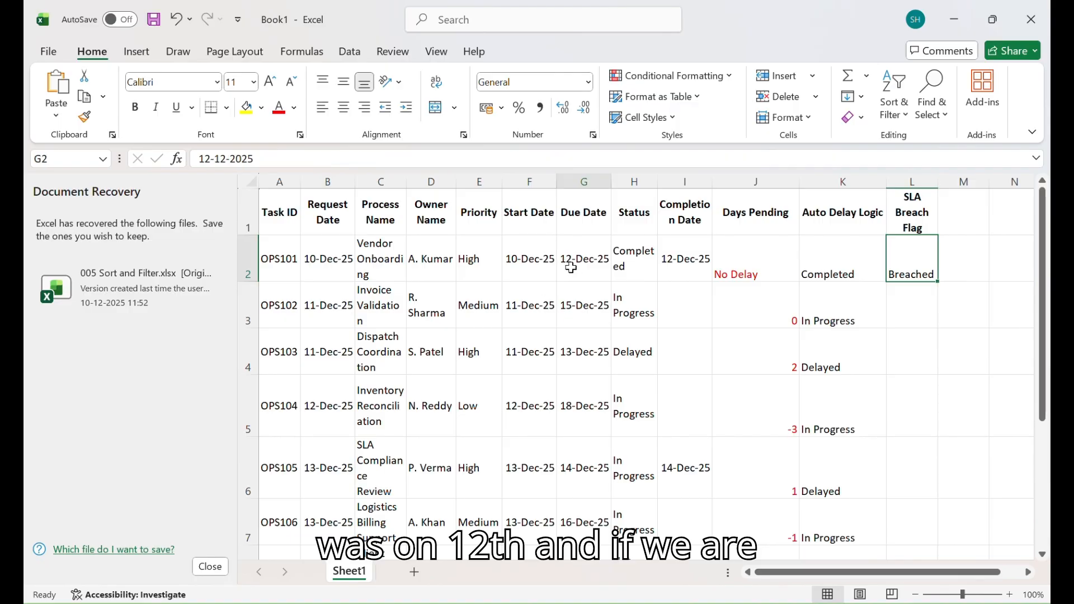
pyautogui.click(919, 275)
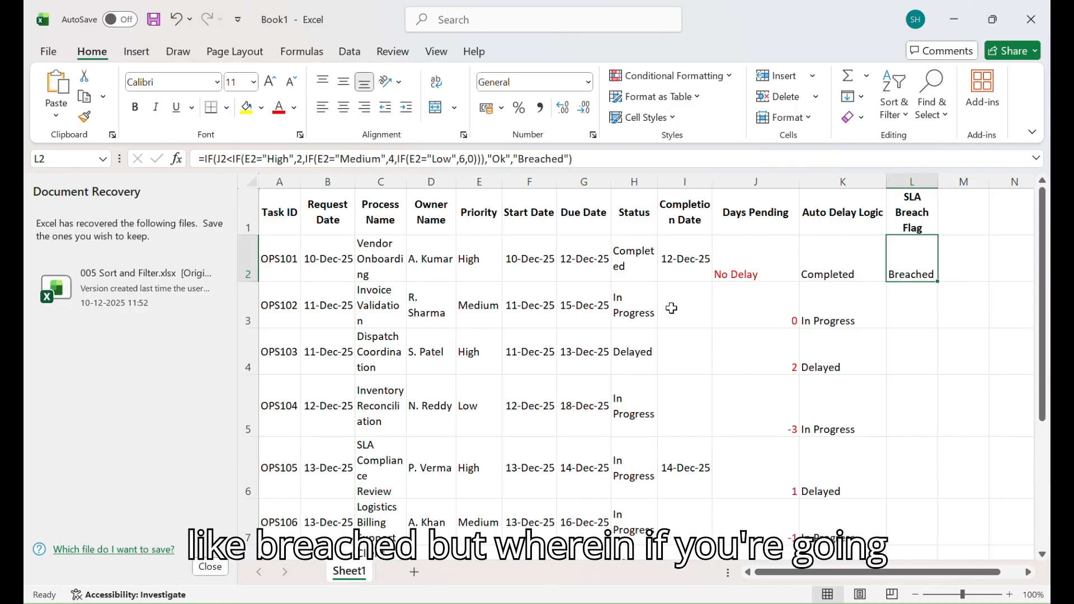
pyautogui.doubleClick(579, 259)
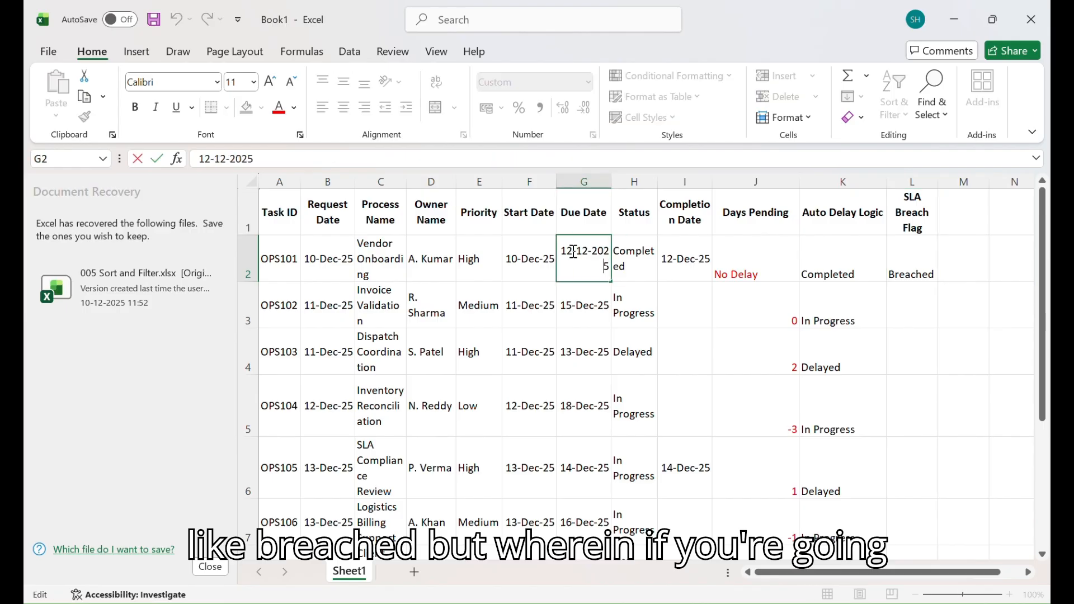
pyautogui.press('BackSpace')
pyautogui.write('5')
pyautogui.press('Return')
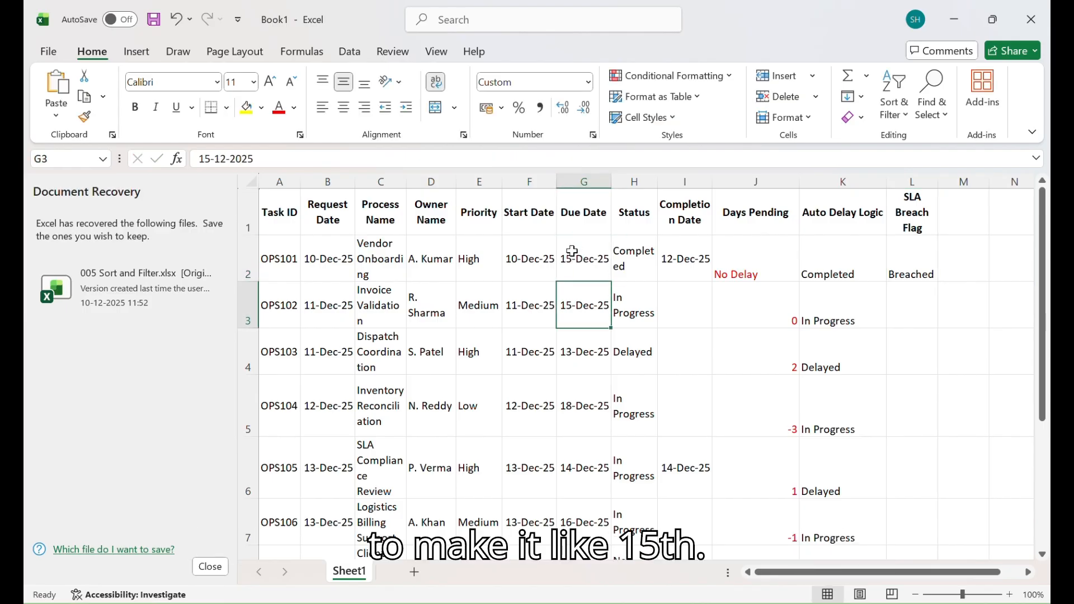
# - Set the Due Date of task OPS101 to 16-12-2025
pyautogui.click(573, 256)
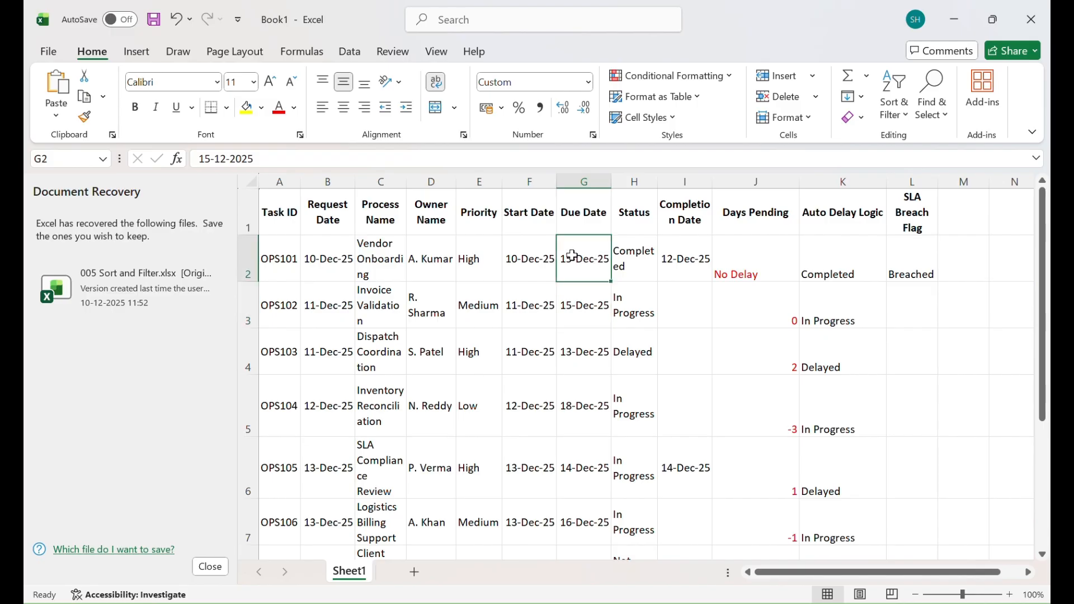
pyautogui.doubleClick(573, 257)
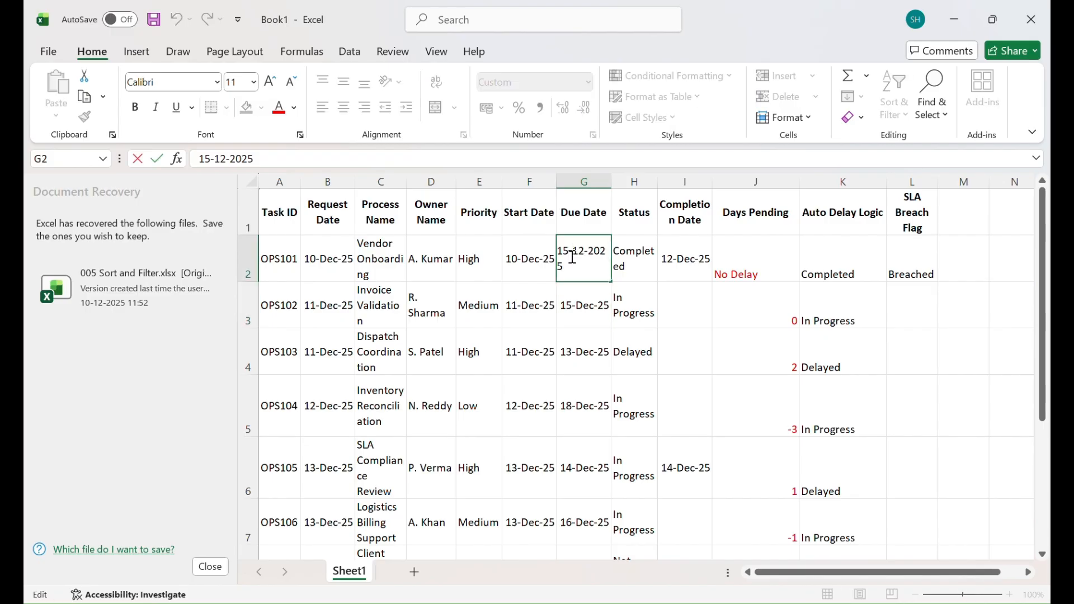
pyautogui.press('BackSpace')
pyautogui.write('6')
pyautogui.press('Return')
# - Edit the Days Pending formula in J2 to return blank text instead of "No Delay" when the status is Completed
pyautogui.click(767, 266)
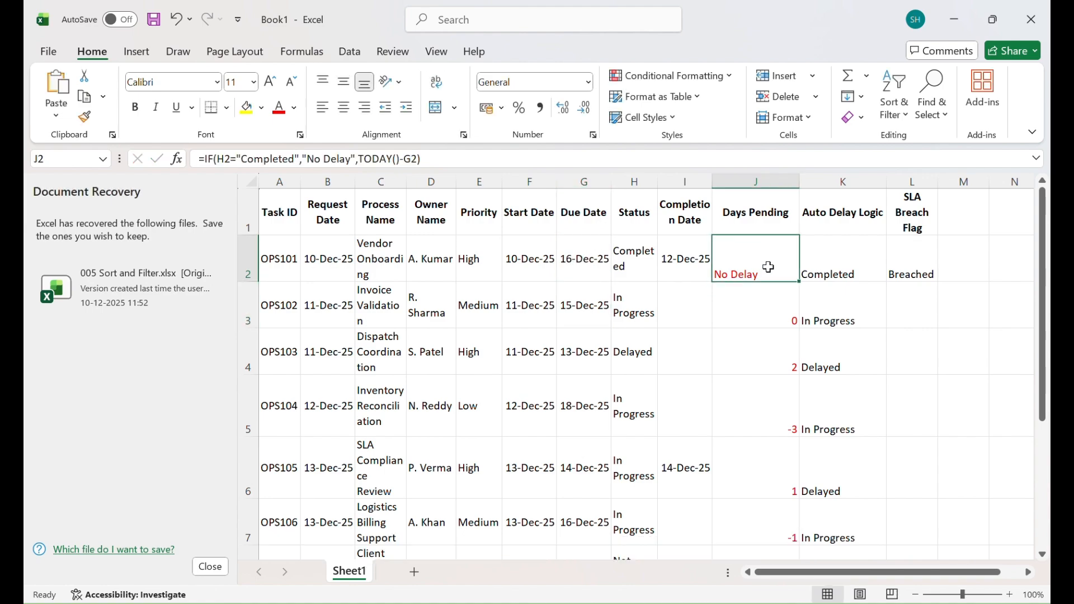
pyautogui.click(351, 159)
pyautogui.press('BackSpace')
pyautogui.press('BackSpace')
pyautogui.press('BackSpace')
pyautogui.press('BackSpace')
pyautogui.press('BackSpace')
pyautogui.press('BackSpace')
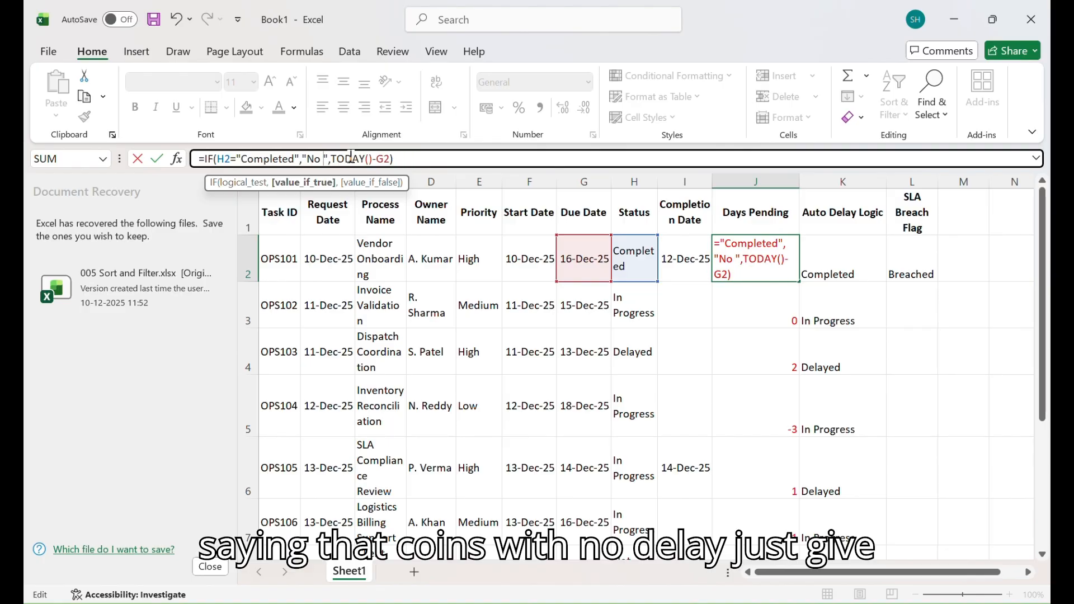
pyautogui.press('BackSpace')
pyautogui.press('BackSpace')
pyautogui.press('Return')
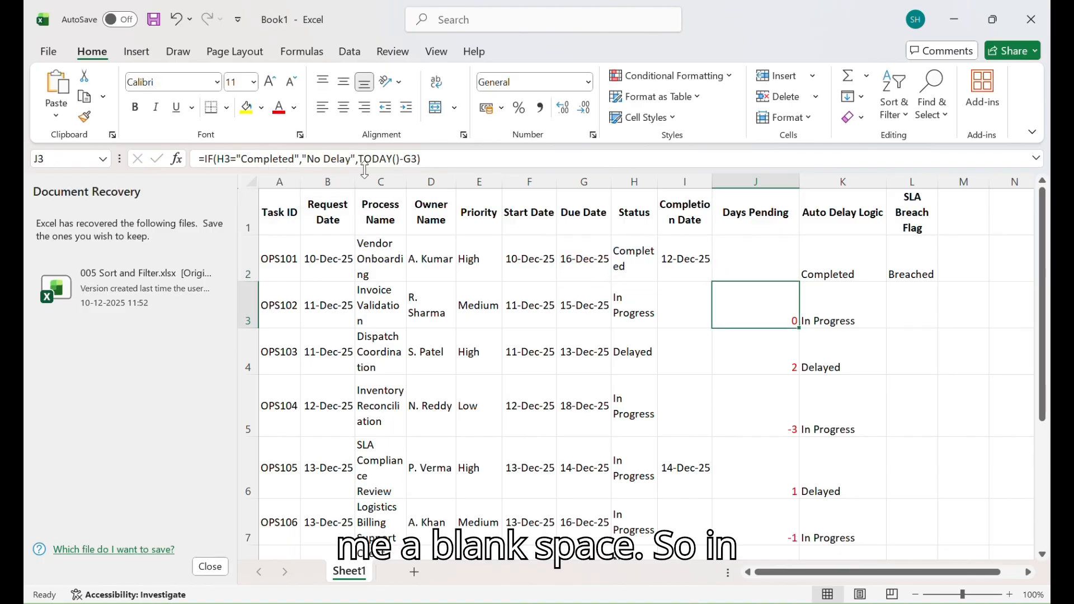
# - Fill the SLA Breach Flag formula from L2 down through L11 for all the tasks
pyautogui.click(922, 260)
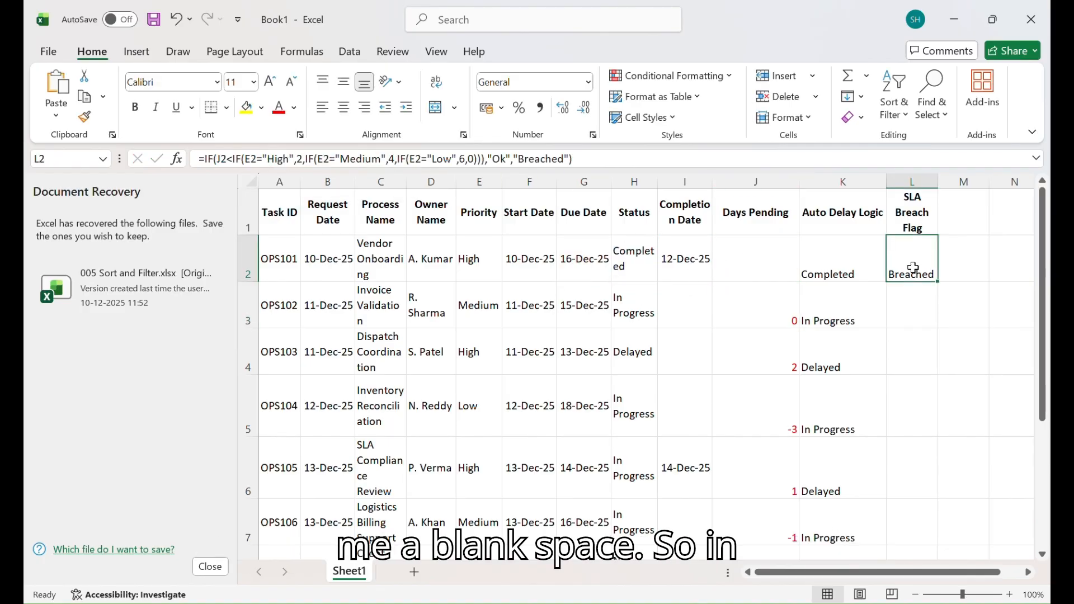
pyautogui.doubleClick(941, 282)
pyautogui.scroll(-1, 921, 312)
pyautogui.scroll(1, 922, 313)
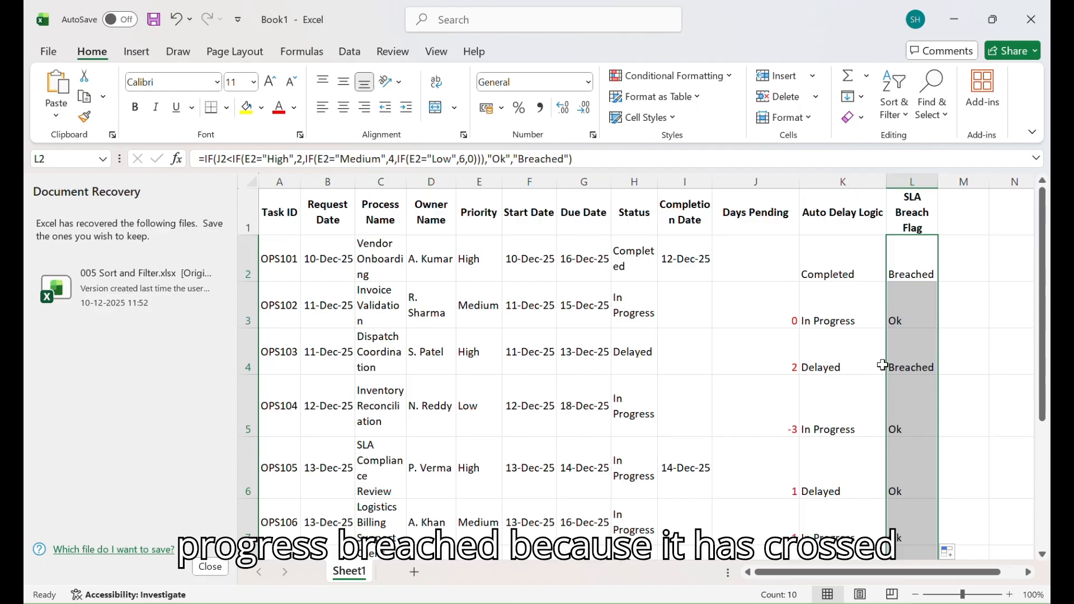
# - Check the SLA Breach Flag of every task against its Priority, Status and Days Pending
pyautogui.scroll(-1, 890, 424)
pyautogui.scroll(-3, 890, 424)
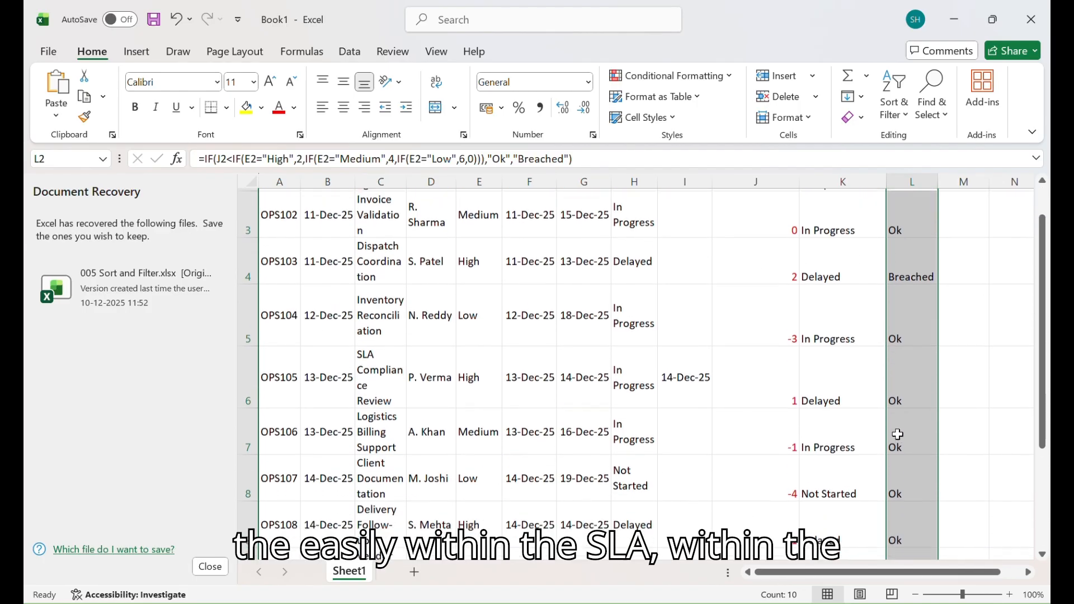
pyautogui.scroll(-2, 863, 350)
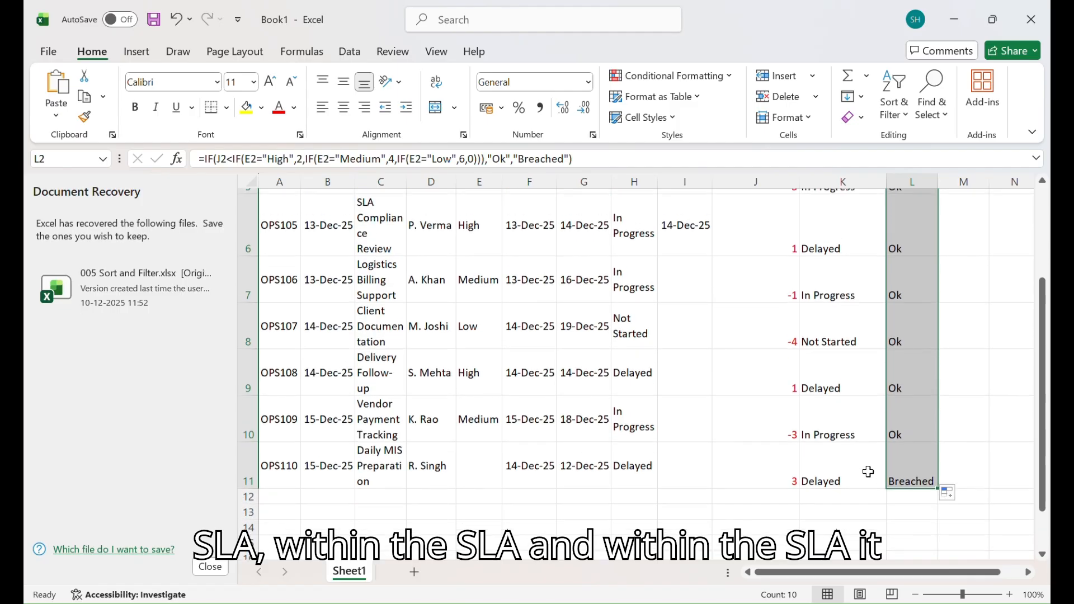
pyautogui.scroll(5, 868, 472)
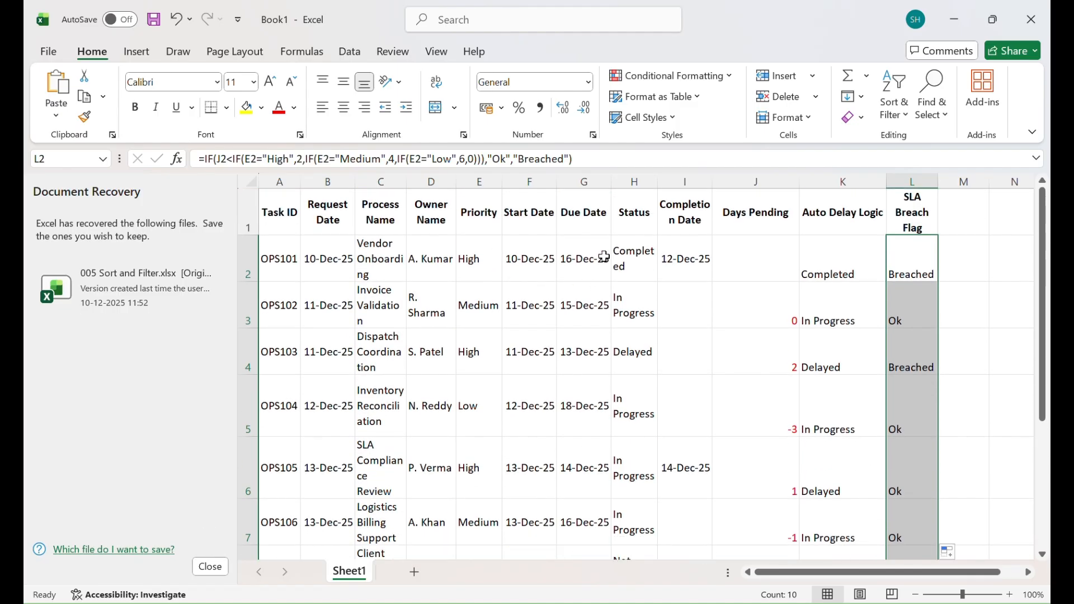
pyautogui.click(623, 255)
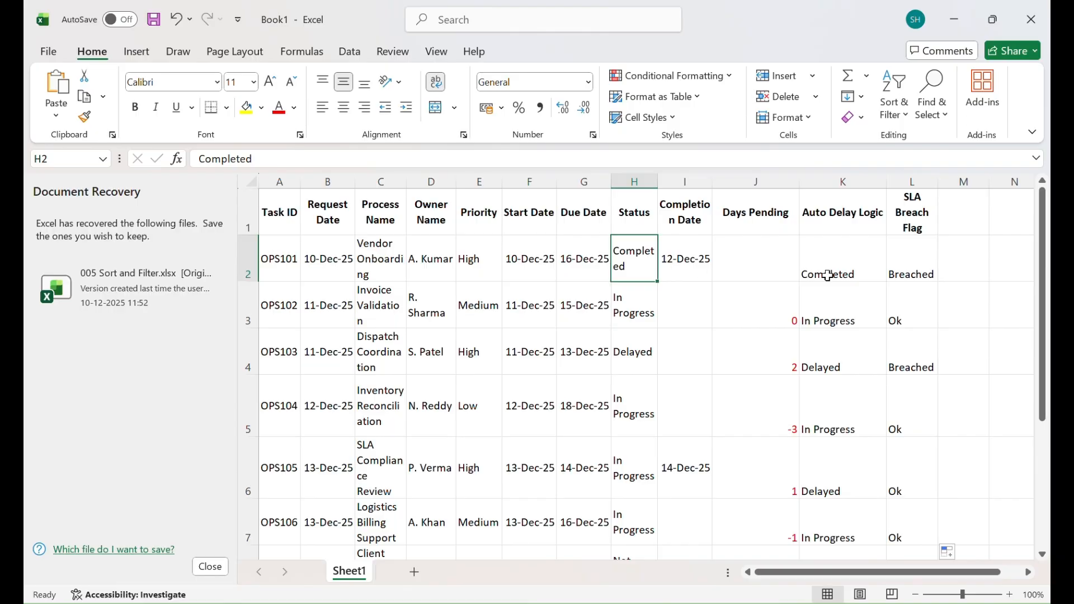
pyautogui.scroll(-1, 794, 374)
pyautogui.scroll(-5, 793, 374)
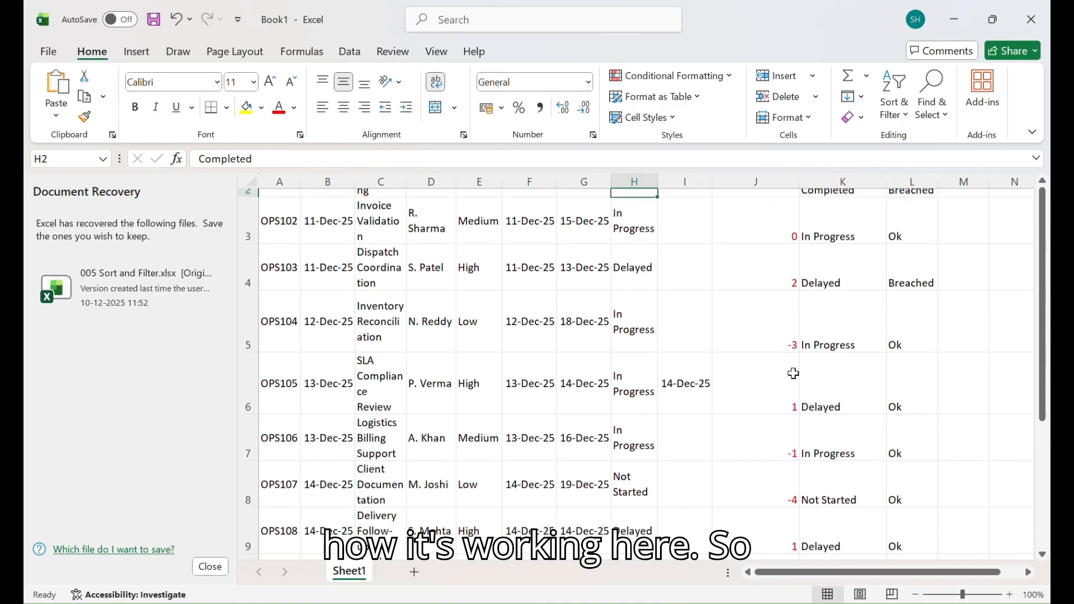
pyautogui.scroll(6, 793, 374)
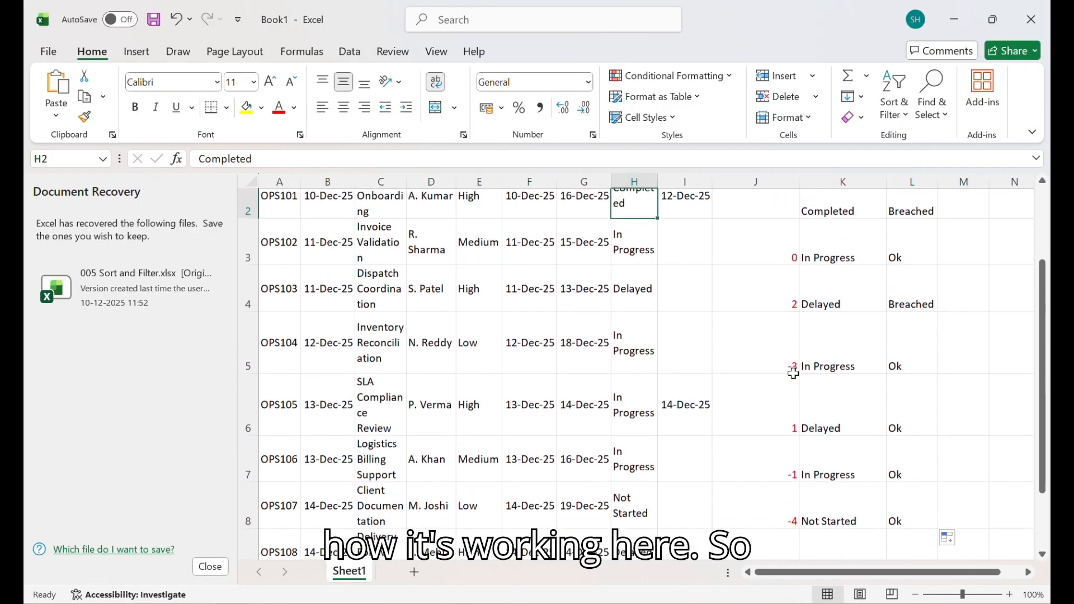
# - Review the Days Pending, Auto Delay Logic and SLA Breach Flag formulas in J2, K2 and L2
pyautogui.click(750, 324)
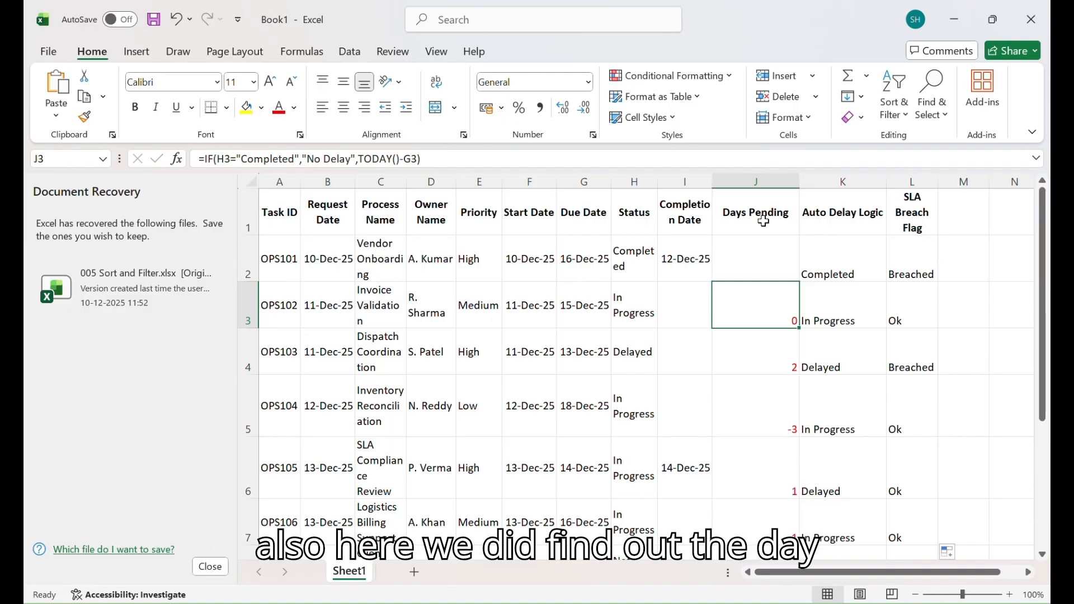
pyautogui.click(756, 215)
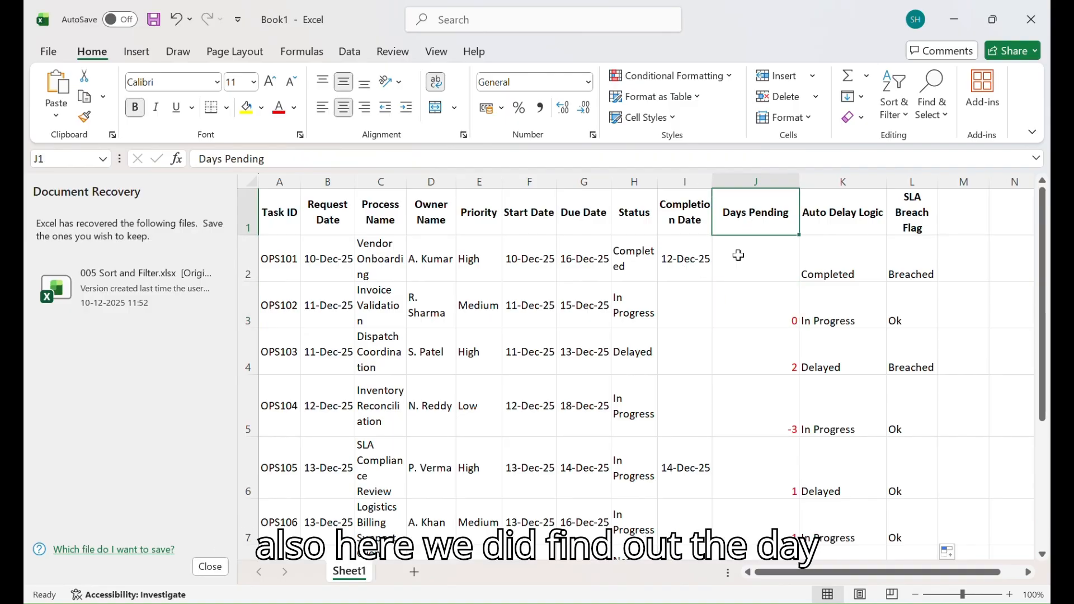
pyautogui.click(846, 215)
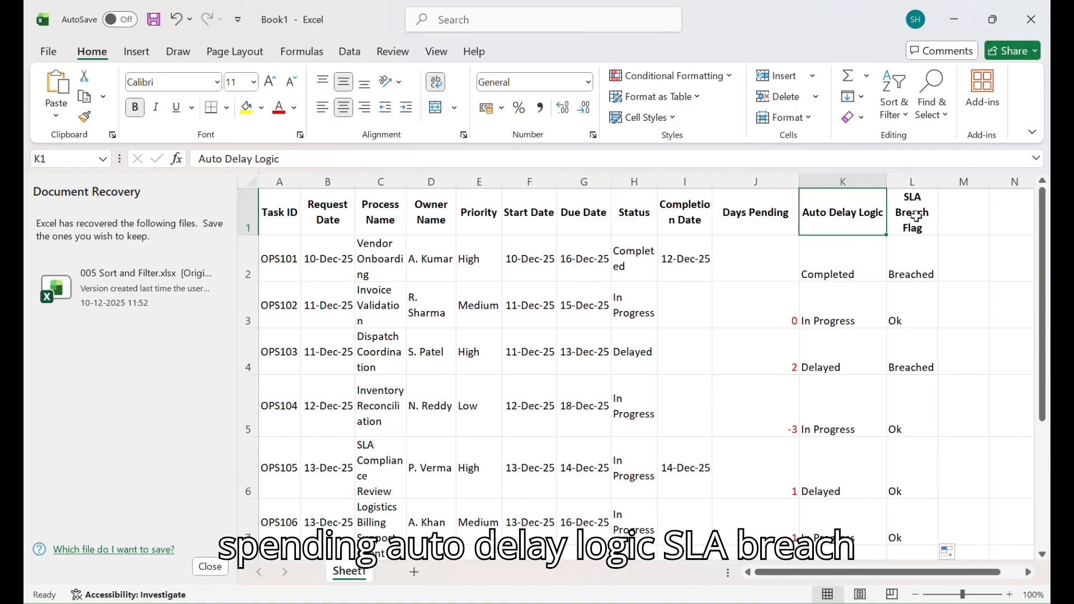
pyautogui.click(759, 241)
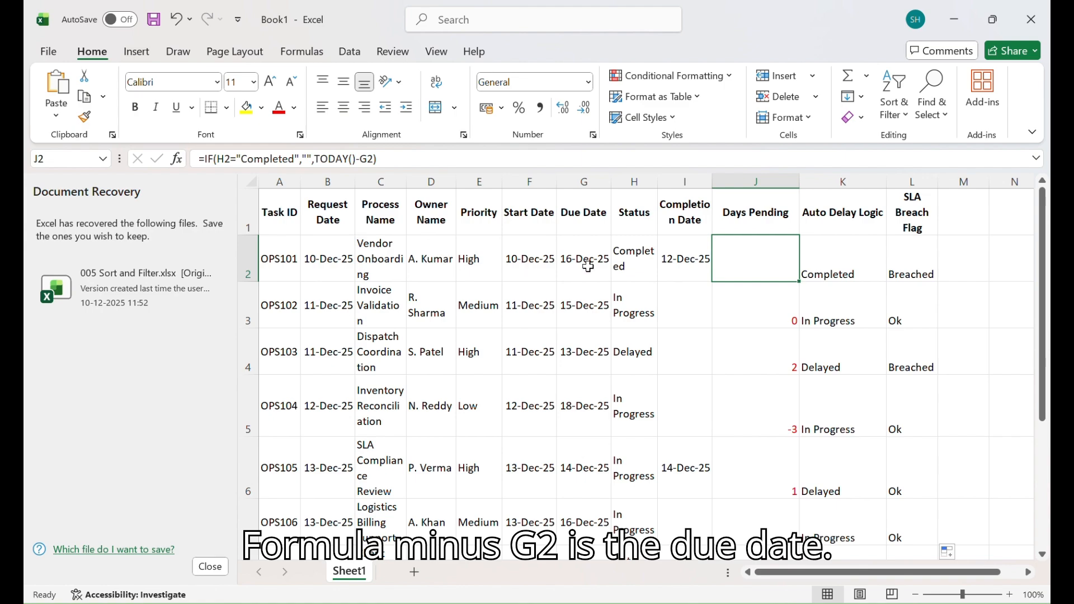
pyautogui.click(842, 268)
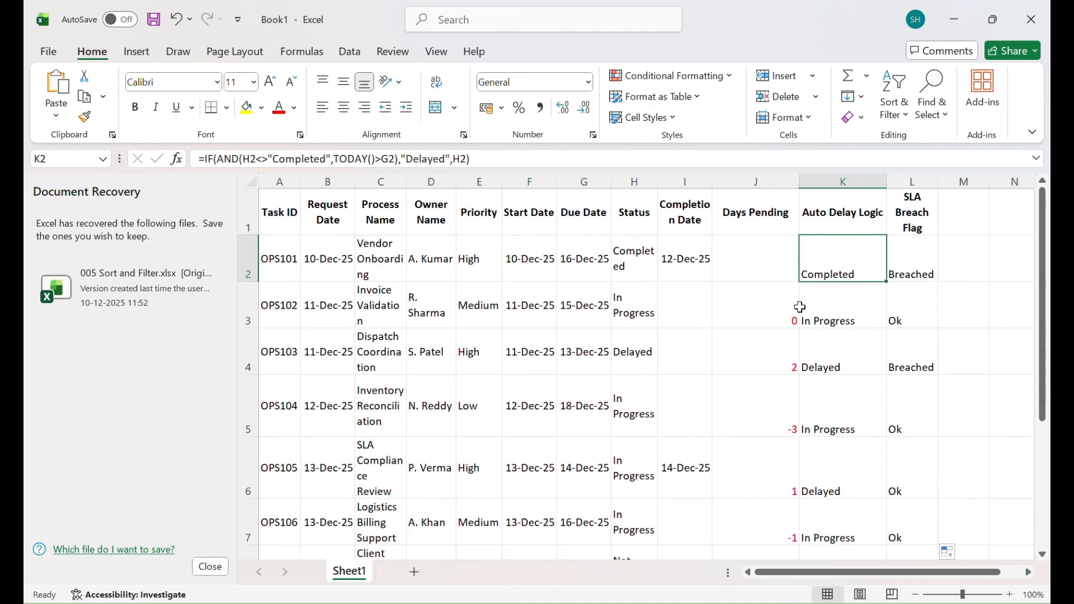
pyautogui.click(913, 258)
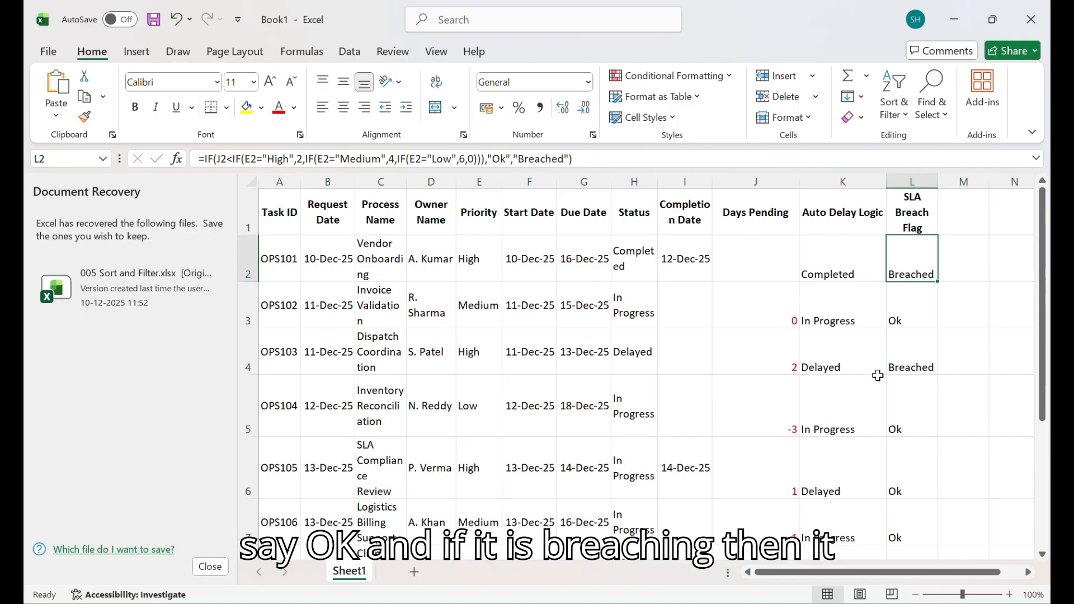
pyautogui.scroll(-1, 877, 376)
pyautogui.scroll(-1, 878, 376)
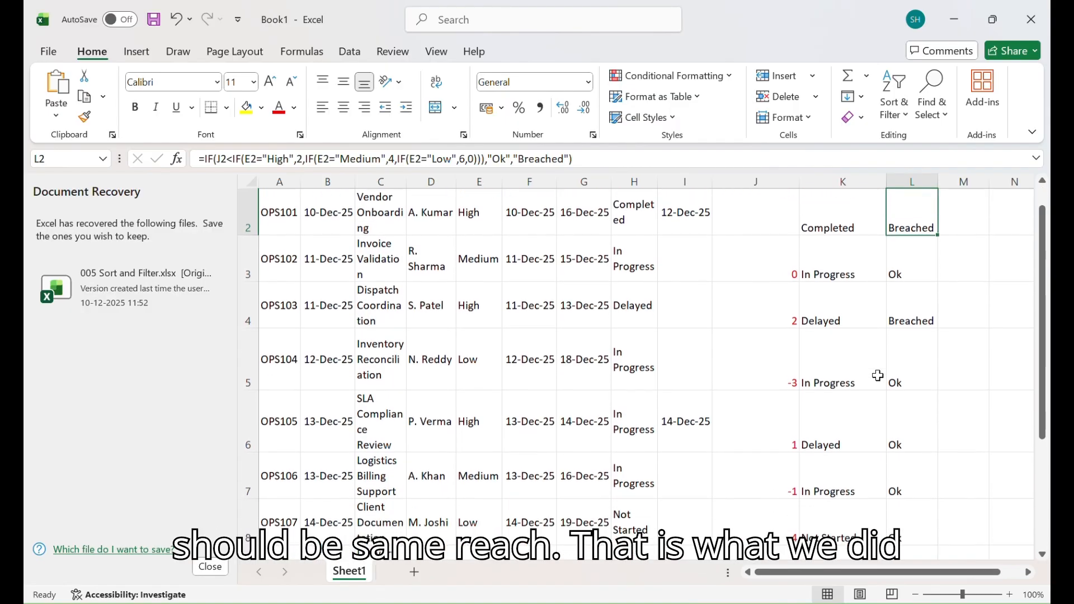
pyautogui.scroll(1, 877, 376)
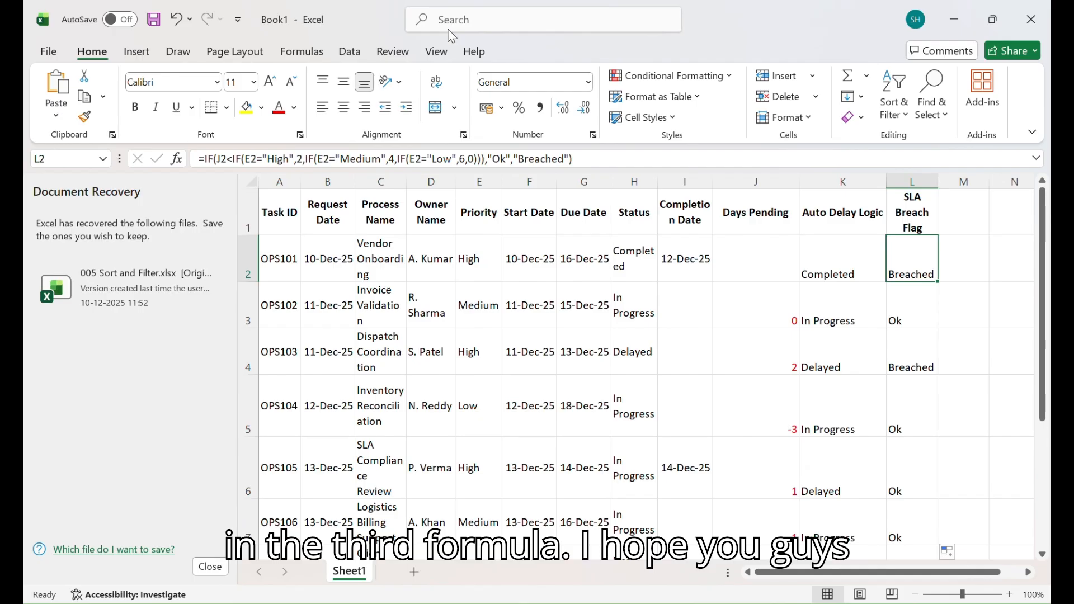
pyautogui.click(451, 32)
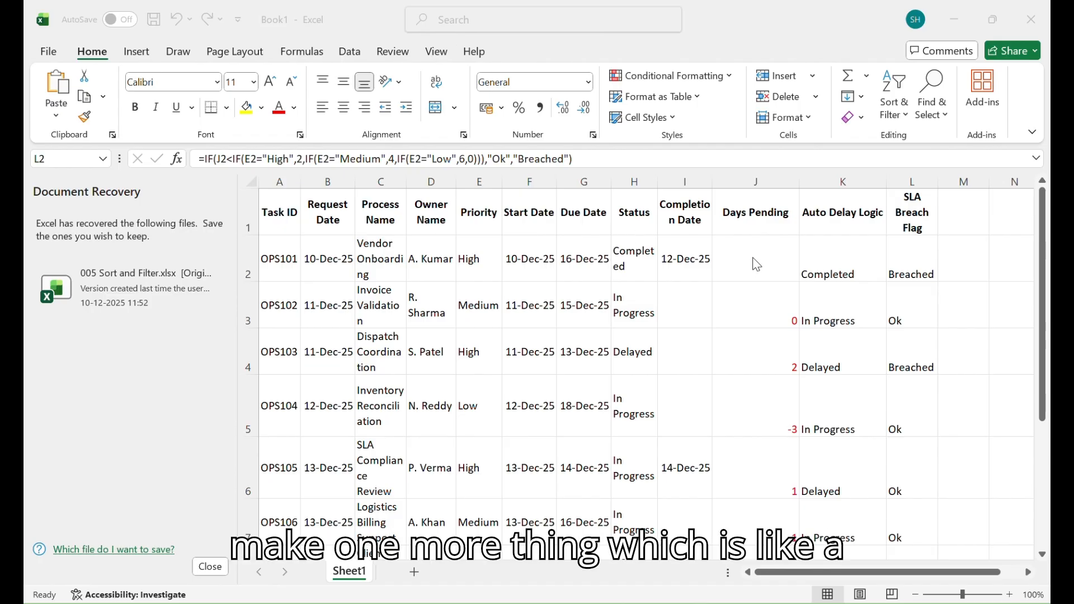
pyautogui.moveTo(763, 258); pyautogui.dragTo(771, 307)
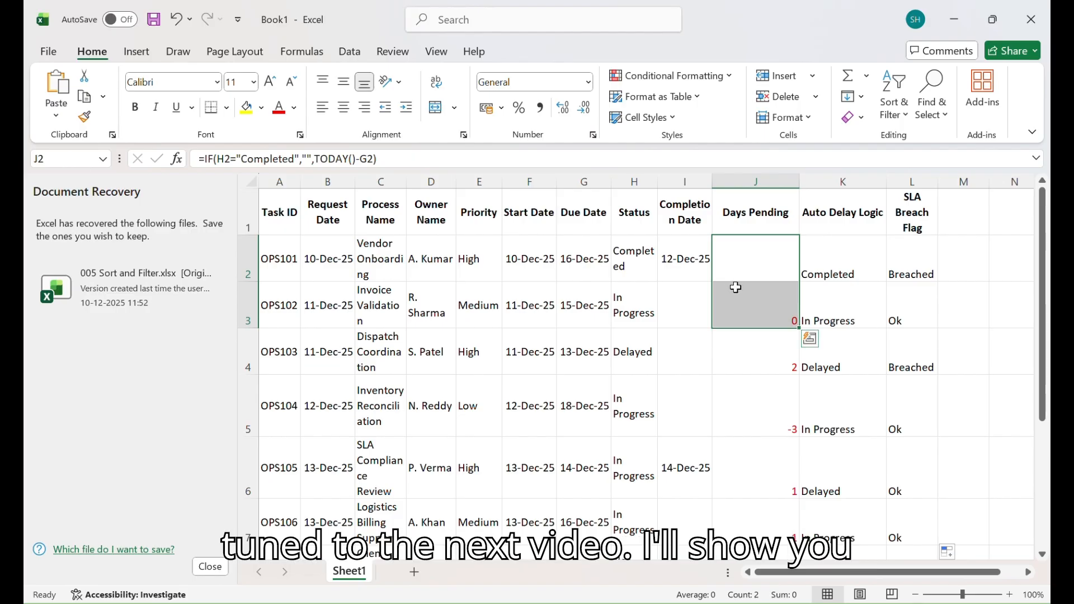
pyautogui.click(447, 31)
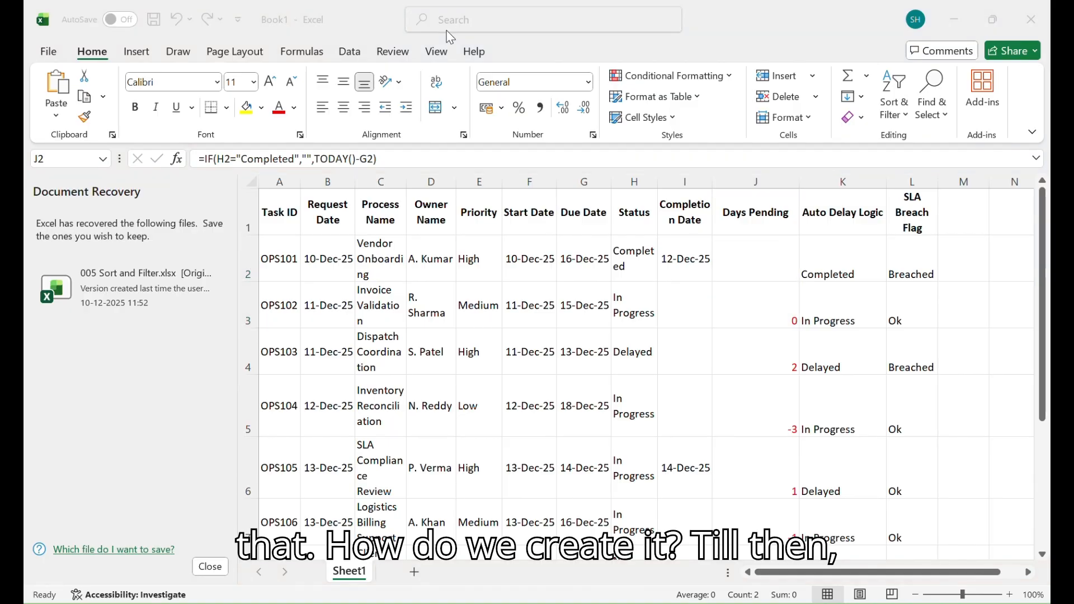